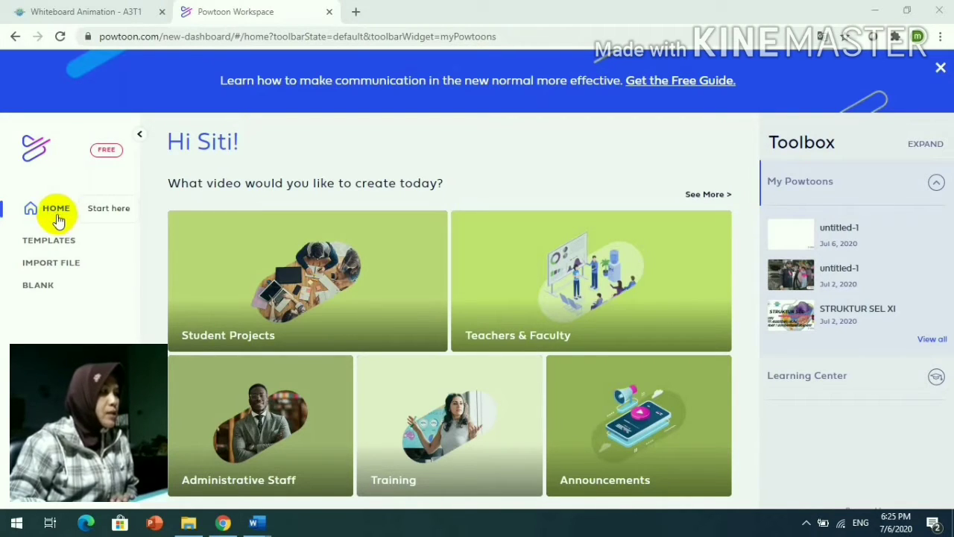
Step: Create a blank Horizontal (16:9) Powtoon with the Whiteboard look
left_click(45, 291)
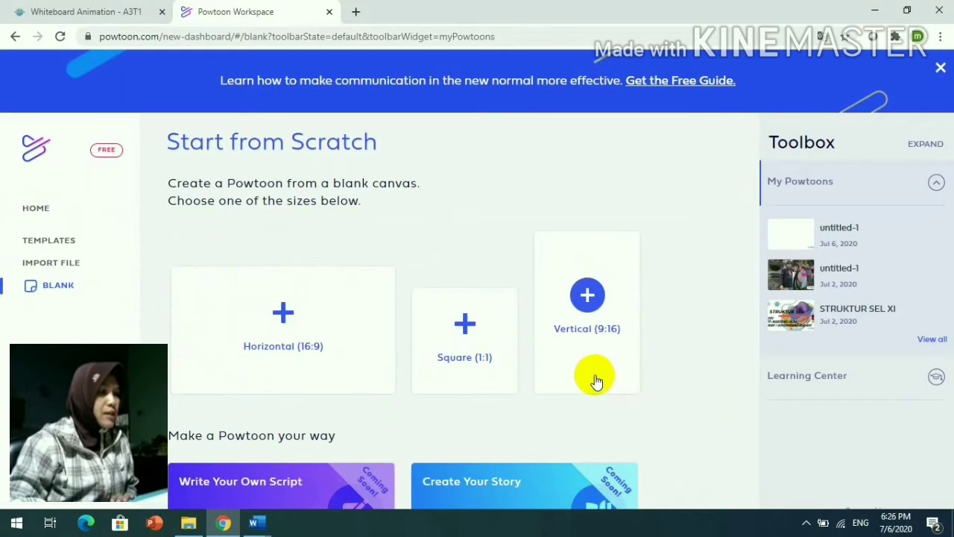
left_click(283, 314)
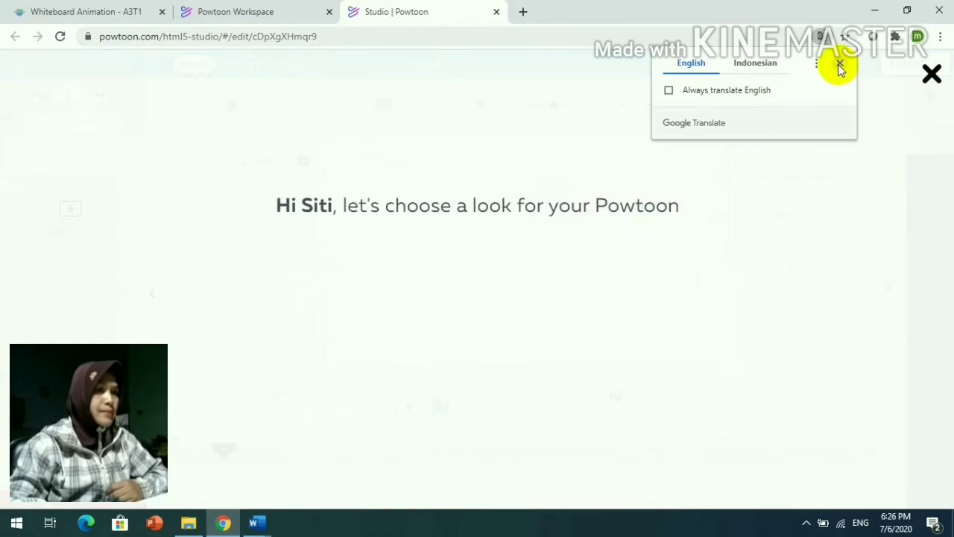
left_click(839, 65)
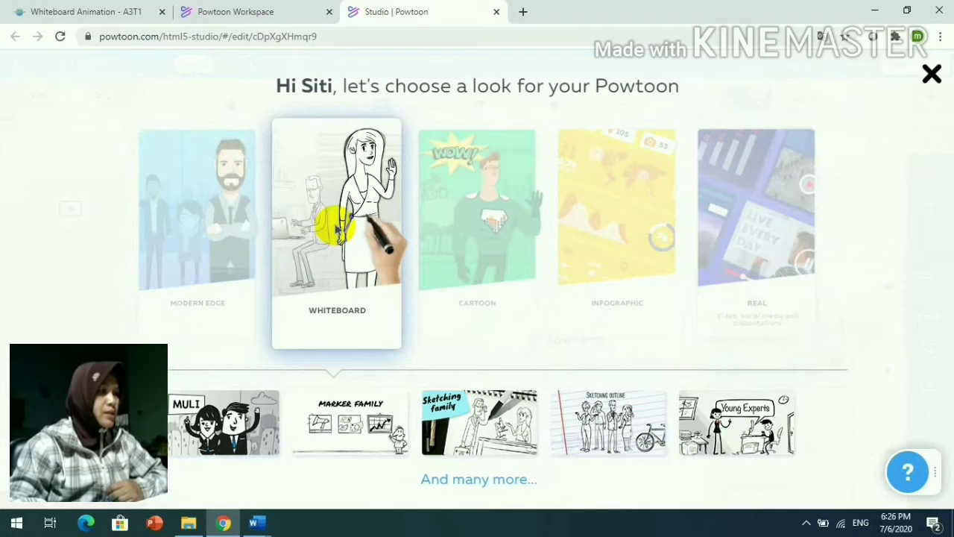
left_click(337, 230)
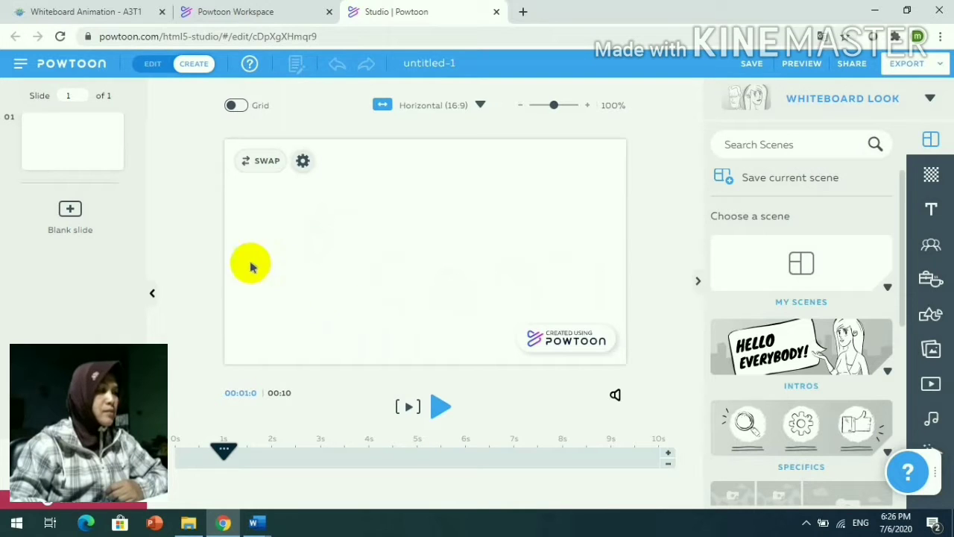
Step: Rename the untitled Powtoon project as LATIHAN
mouse_move(111, 149)
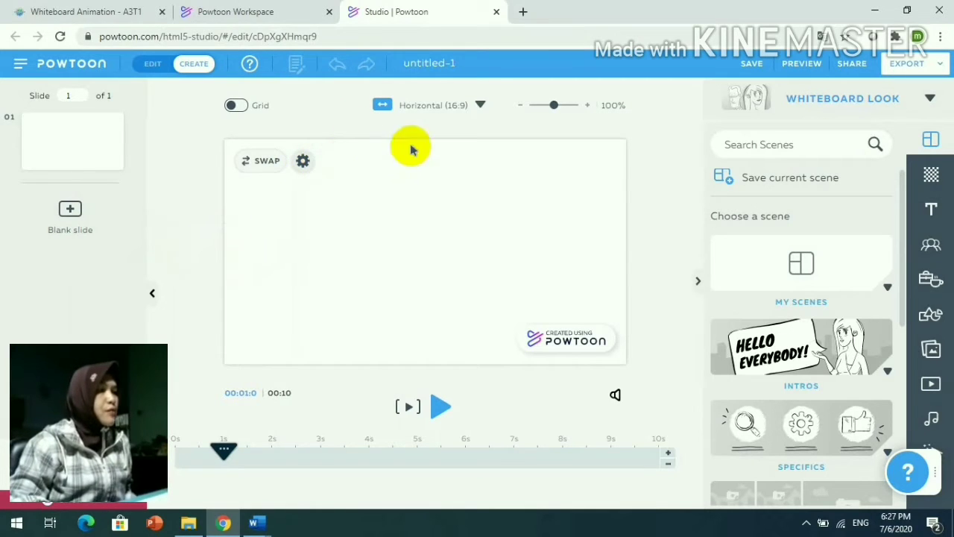
left_click(446, 63)
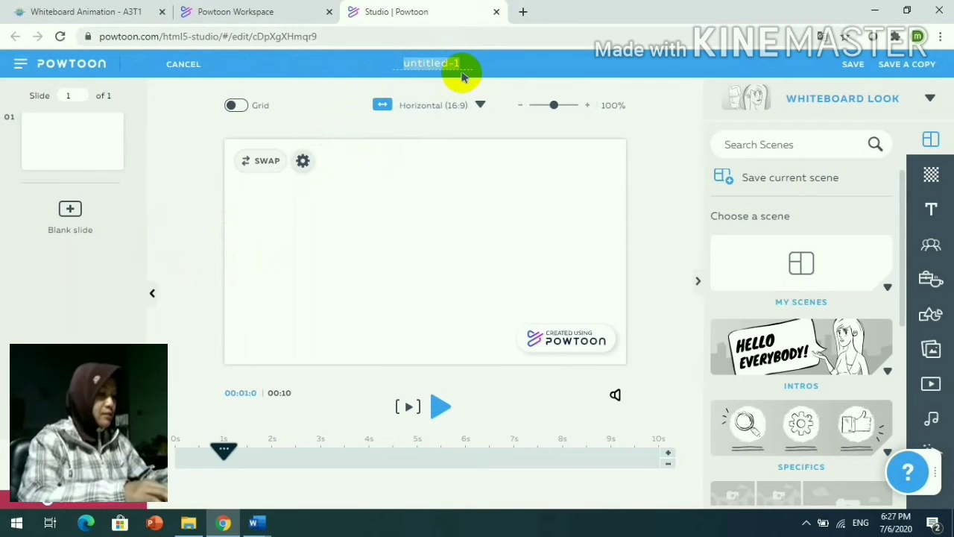
type("LATIHAN")
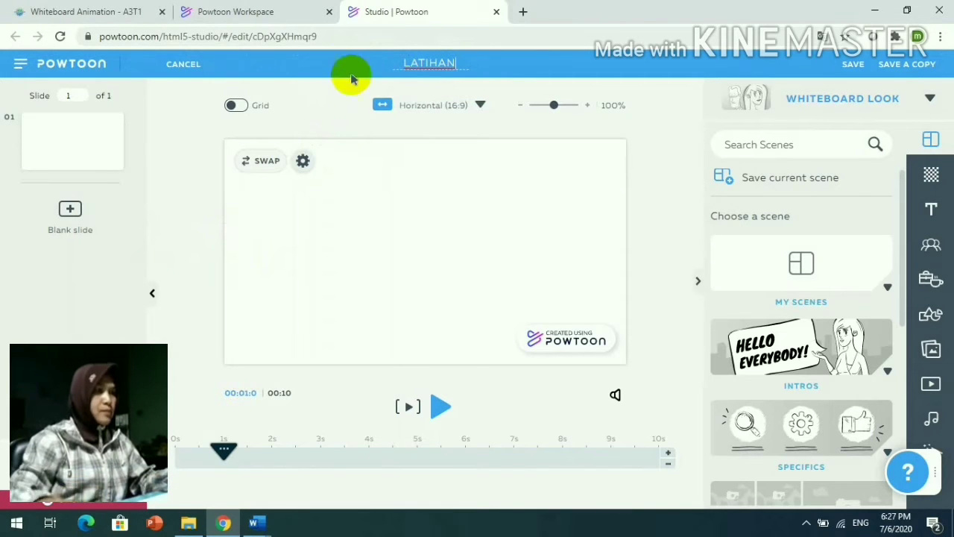
left_click(313, 252)
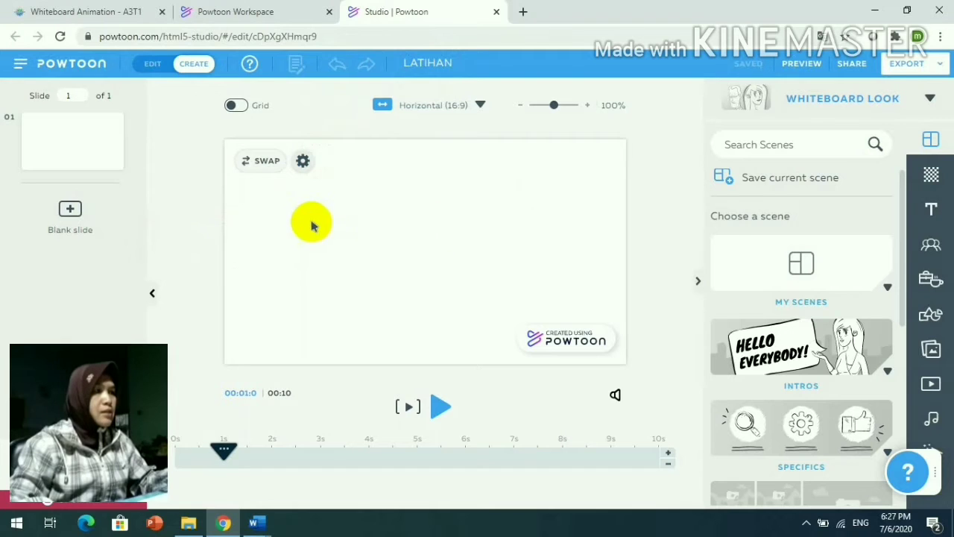
Step: Apply the pink-to-light-pink gradient from the Color Backgrounds collection as the background of slide 1
left_click(930, 179)
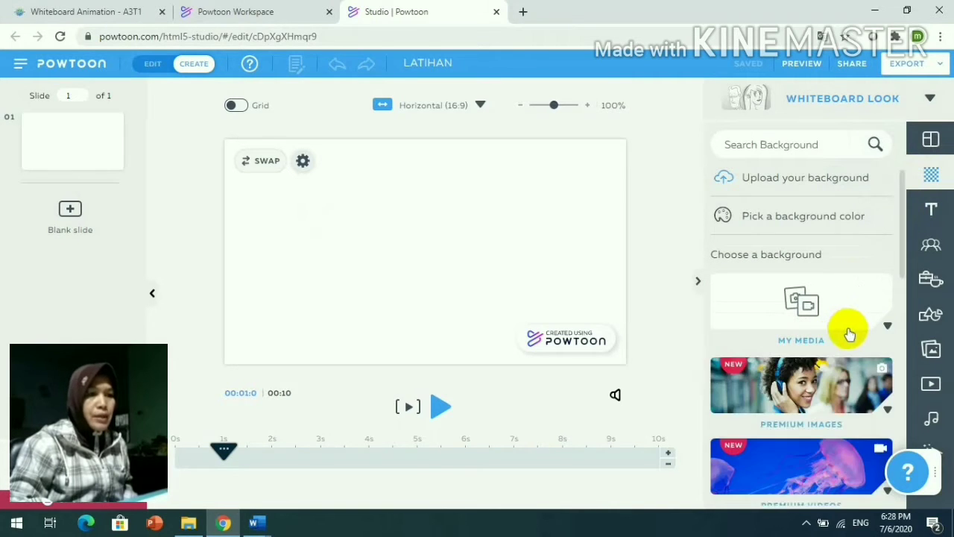
scroll(850, 334, "down", 6)
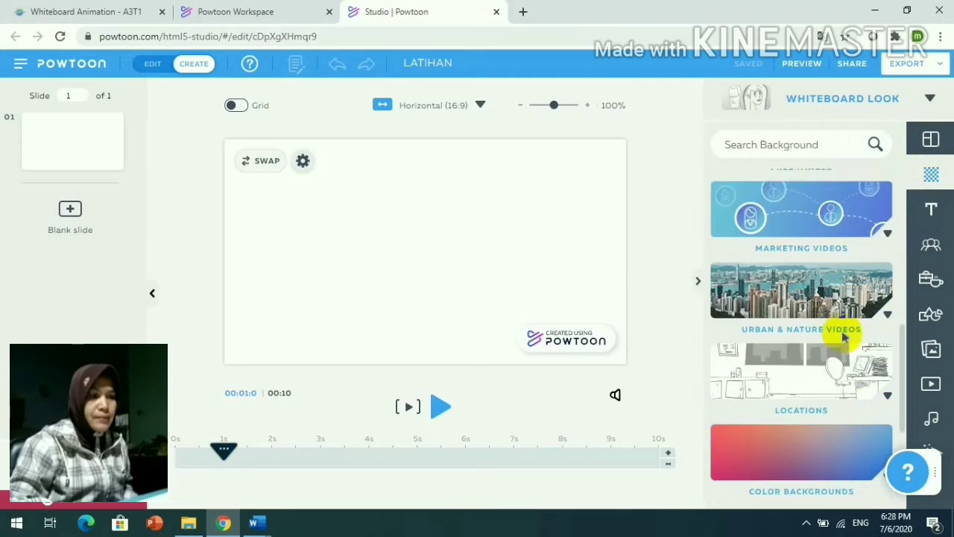
scroll(843, 335, "down", 5)
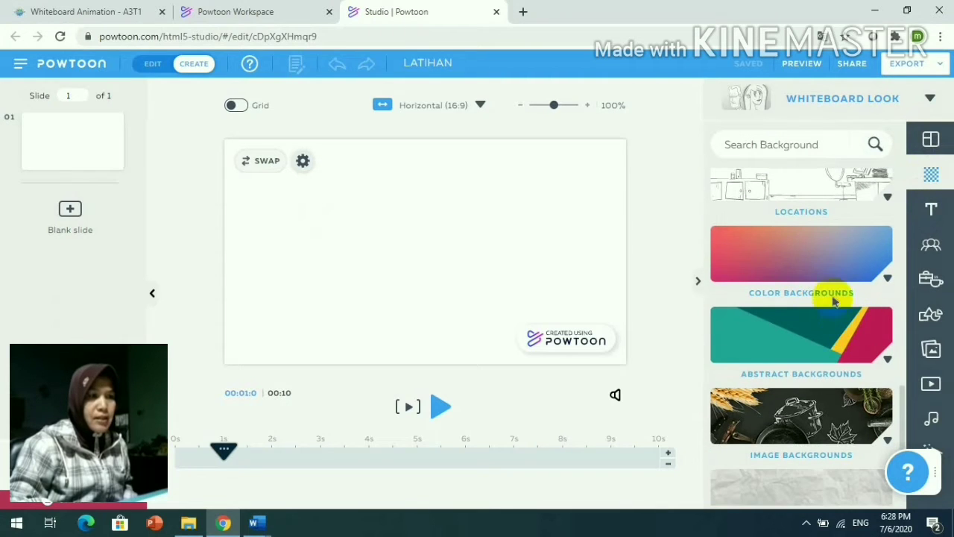
scroll(830, 296, "down", 1)
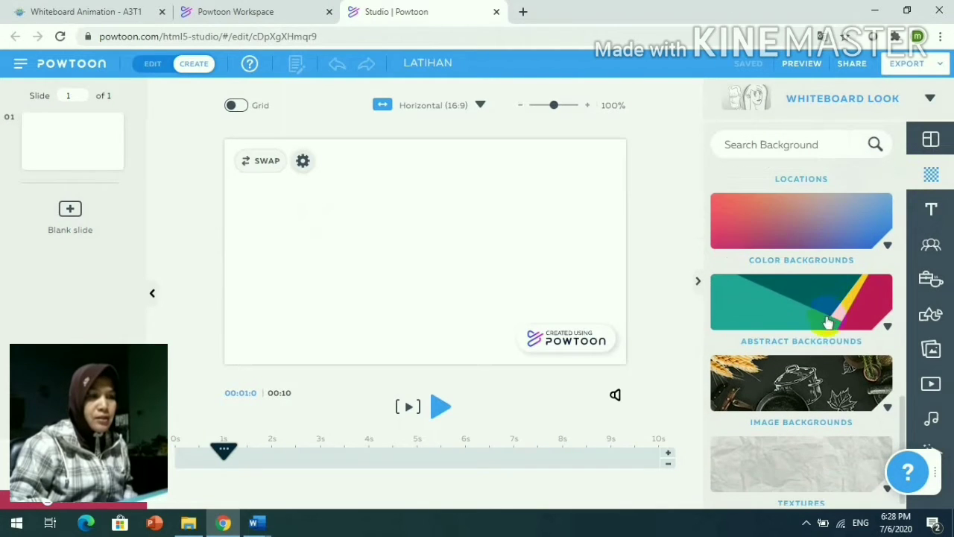
left_click(799, 234)
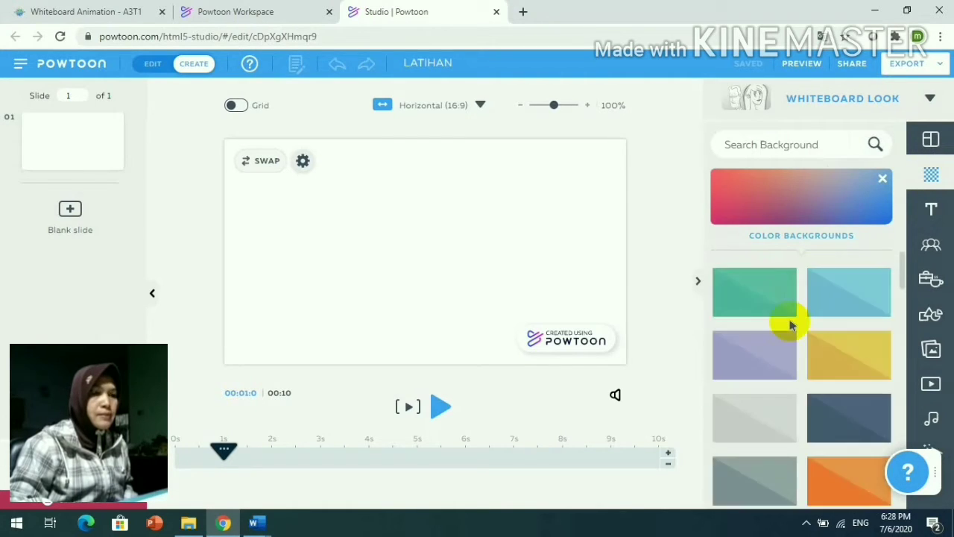
scroll(843, 339, "down", 3)
scroll(835, 339, "down", 5)
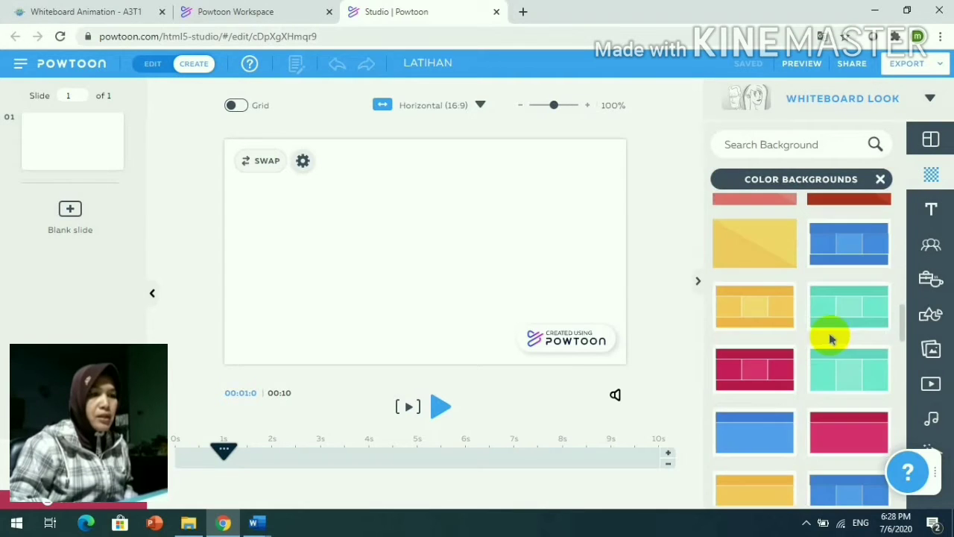
scroll(826, 337, "down", 3)
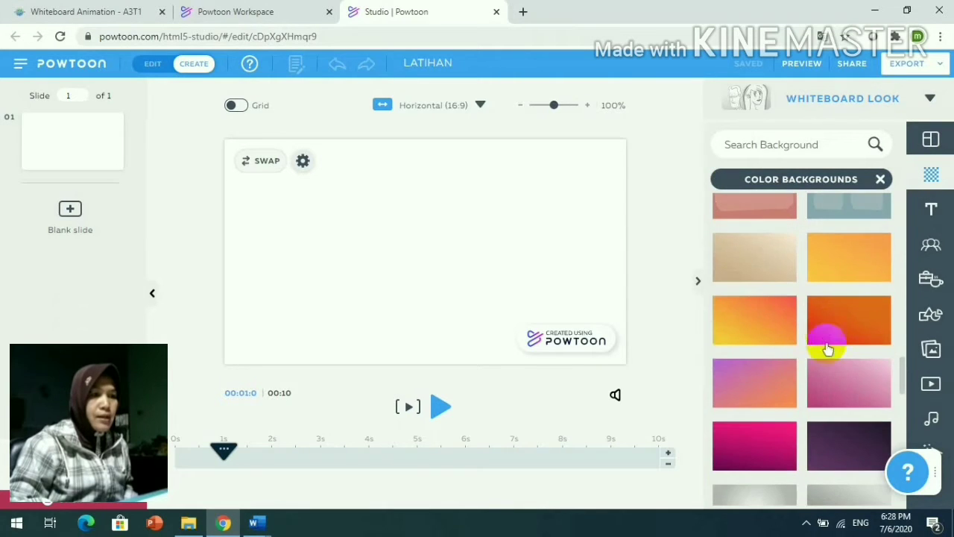
left_click_drag(827, 342, 798, 404)
left_click(837, 382)
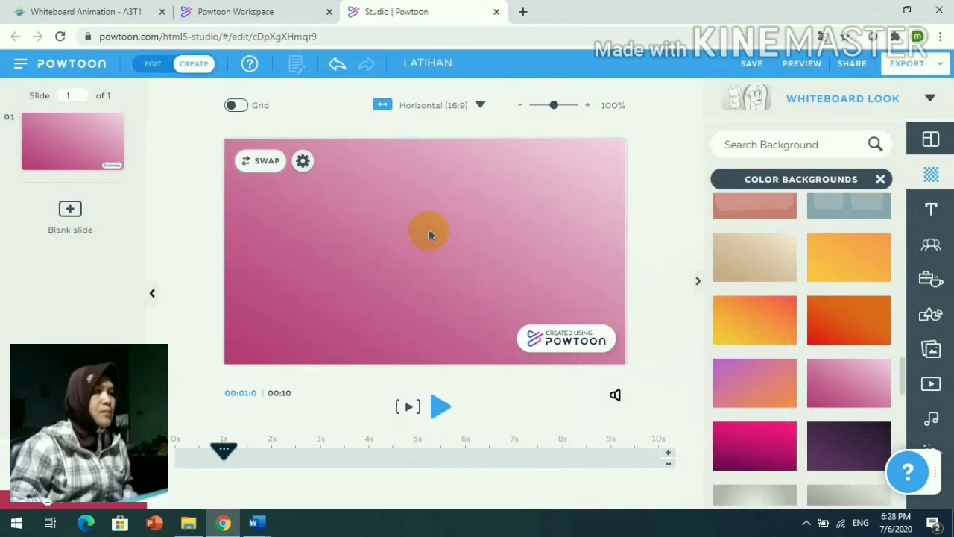
Step: Add a title text box to the middle of the slide
left_click(929, 210)
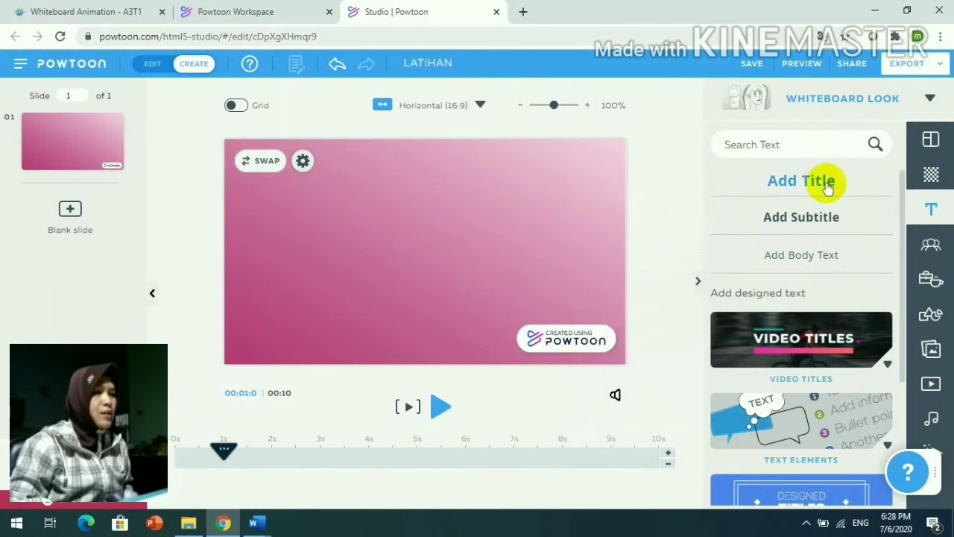
left_click(781, 184)
left_click(423, 246)
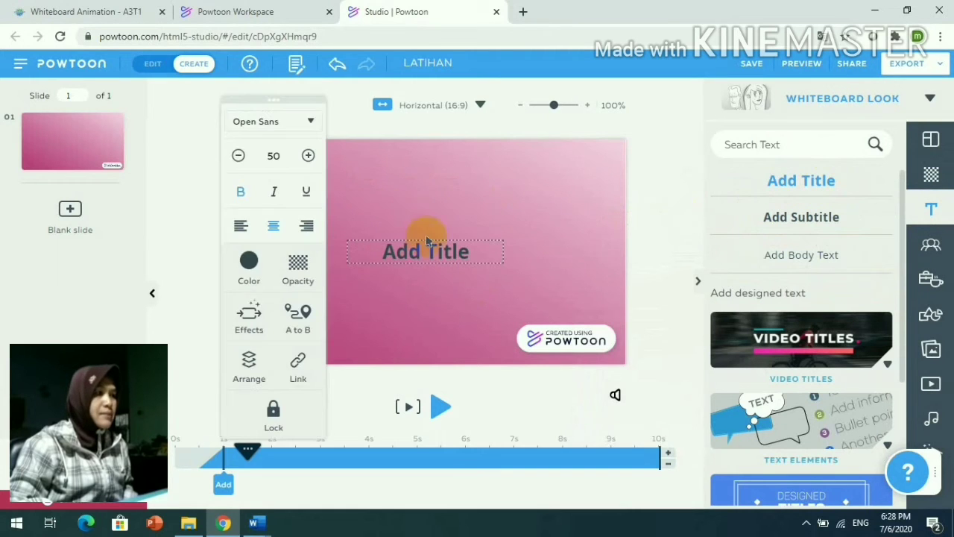
Step: Replace the placeholder text of the title with STRUKTUR SEL
double_click(419, 252)
left_click(419, 252)
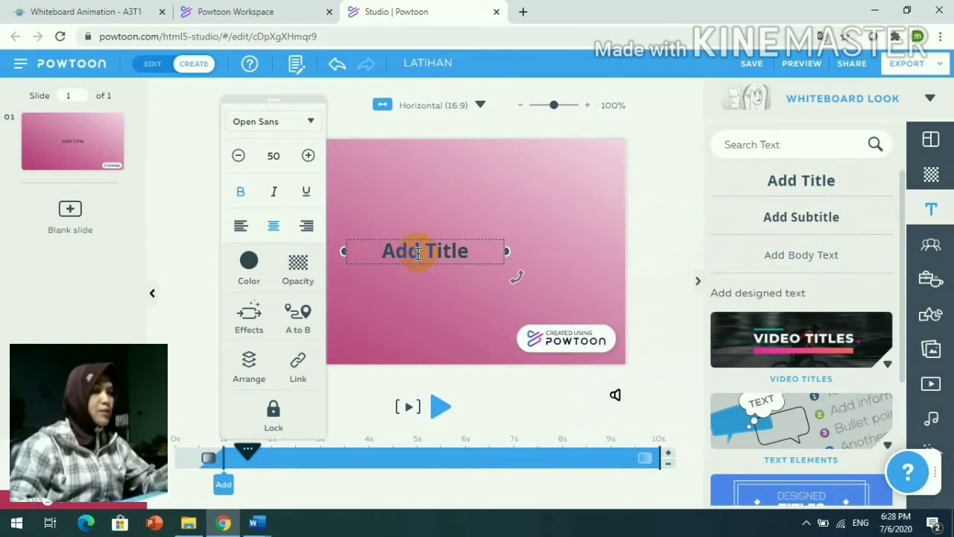
key("BackSpace")
key("BackSpace")
key("BackSpace")
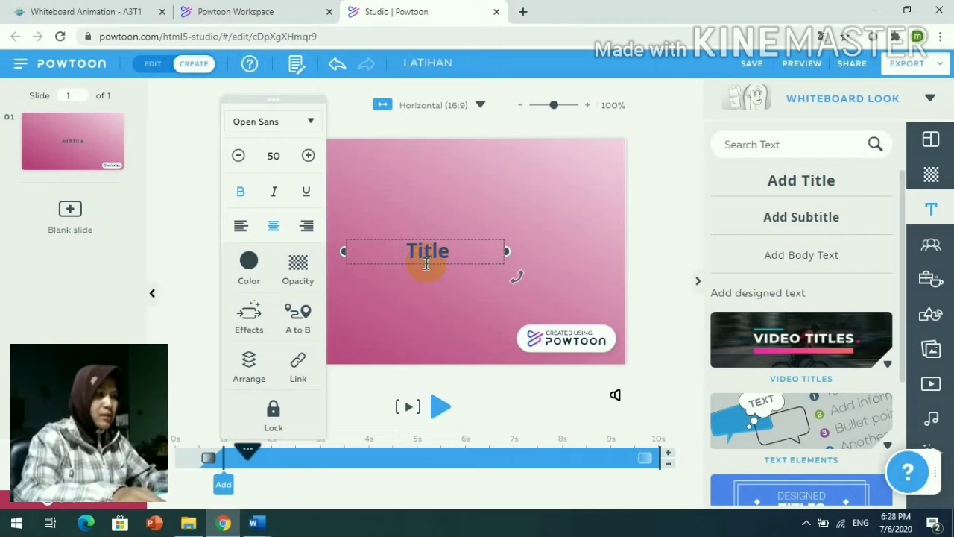
key("Delete")
key("Delete")
key("Delete")
key("Delete")
key("Delete")
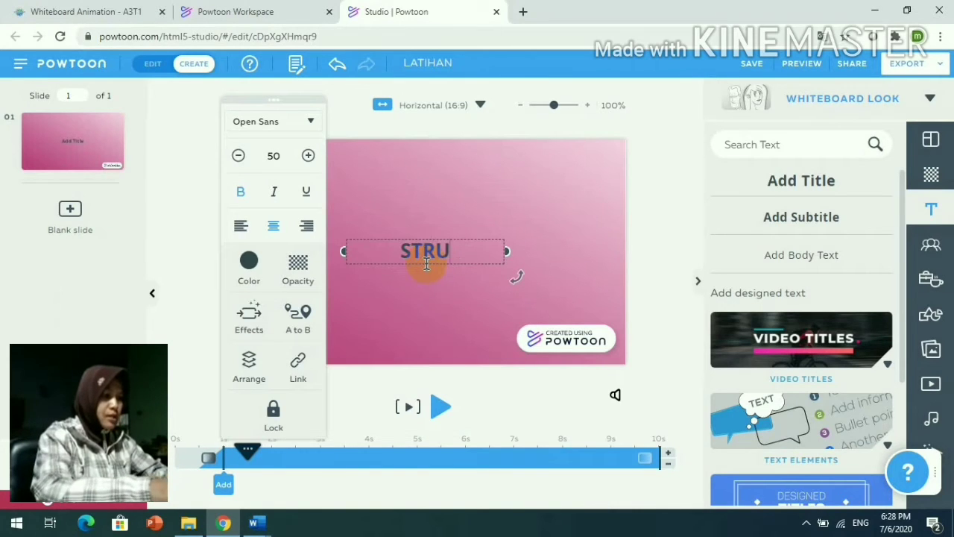
type("KTUR SEL")
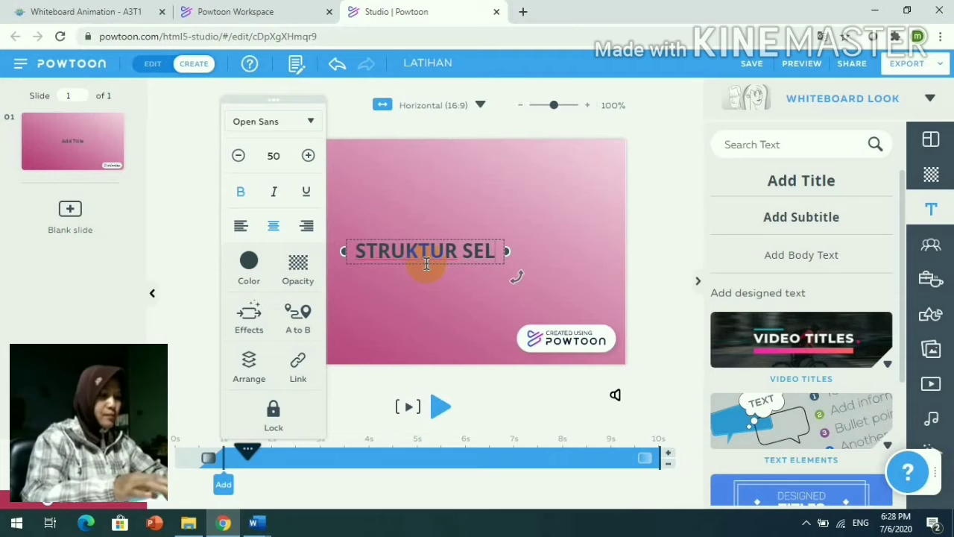
left_click(507, 259)
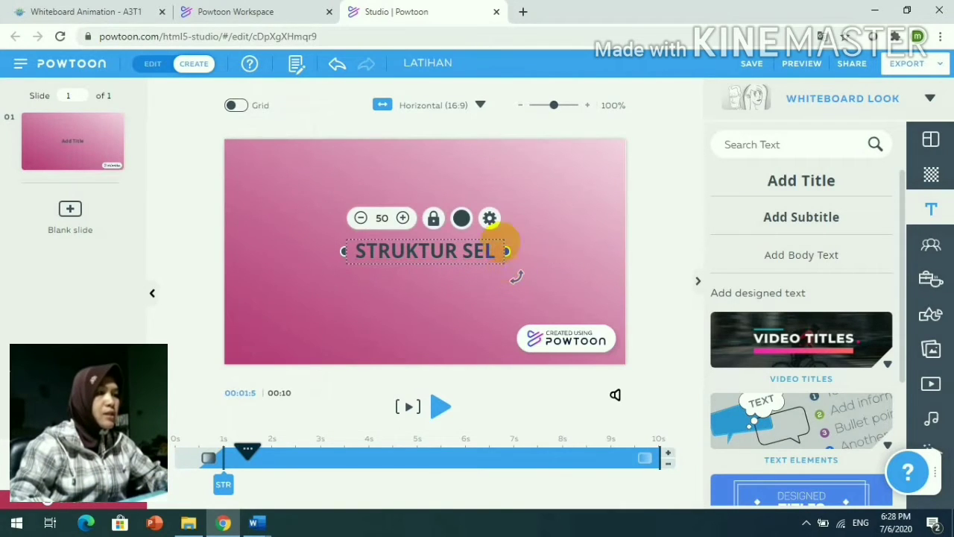
Step: Move the STRUKTUR SEL title to the upper-left area of the slide and set its font size to 51
left_click_drag(493, 252, 428, 177)
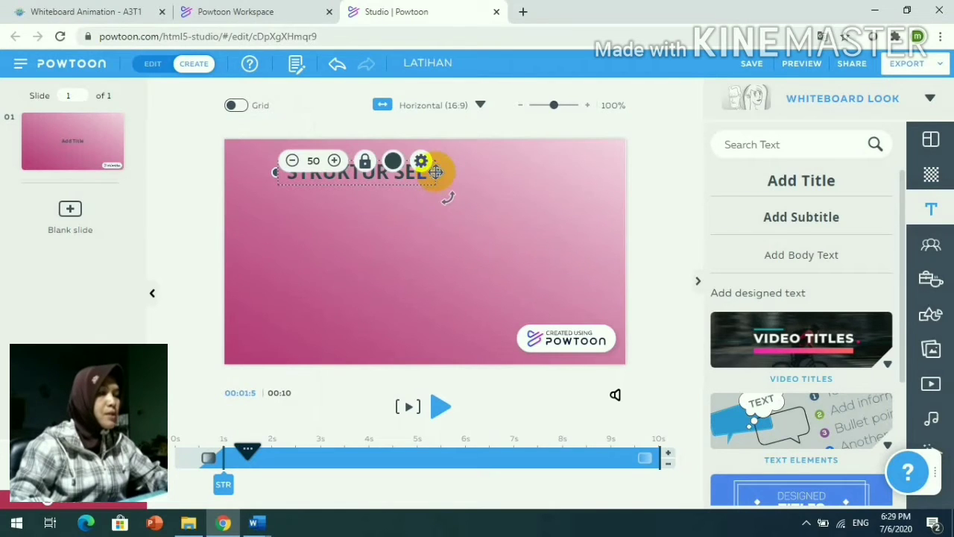
left_click(421, 161)
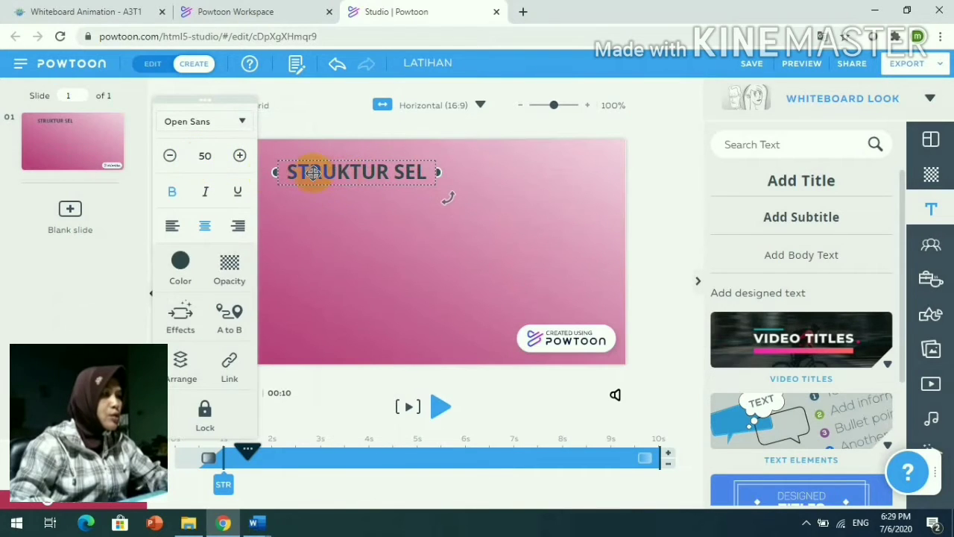
left_click(239, 157)
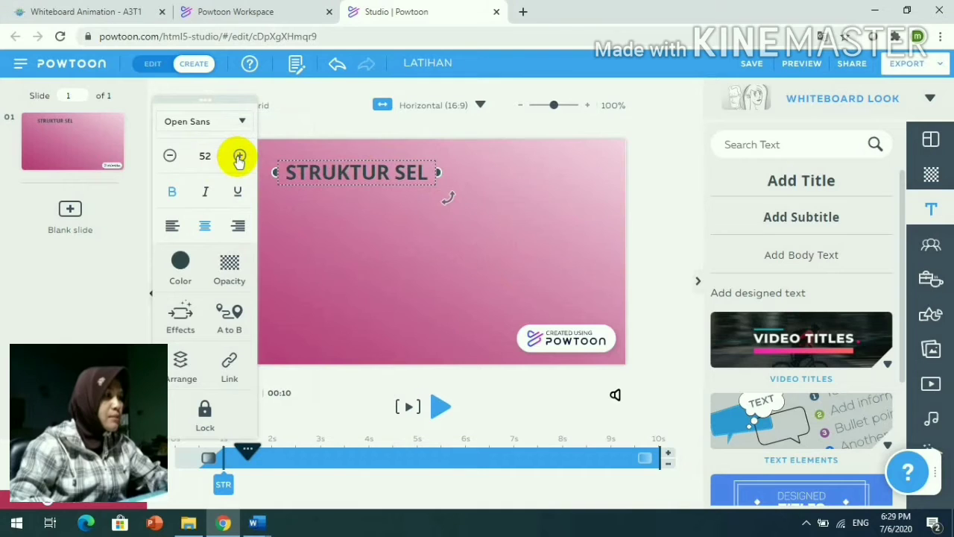
left_click(238, 158)
left_click(238, 157)
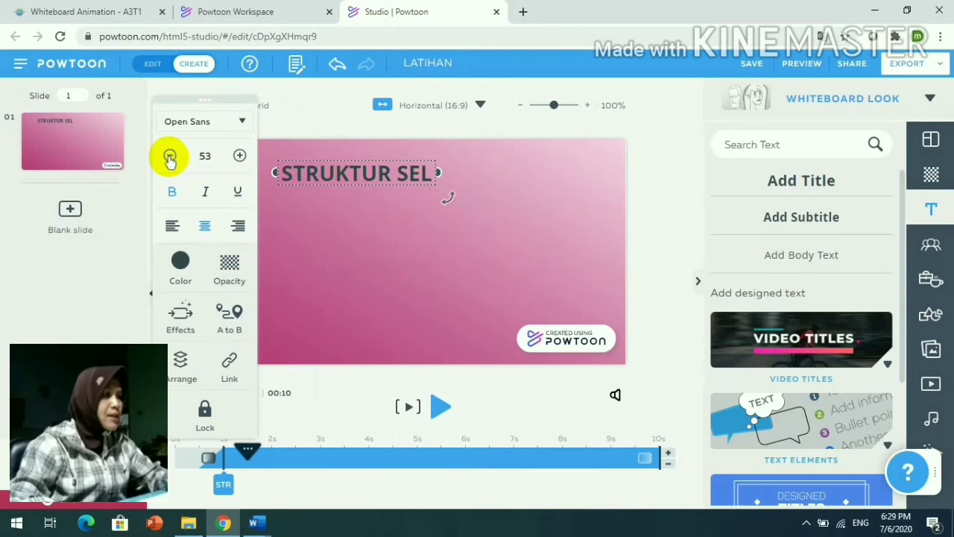
left_click(169, 156)
left_click(170, 157)
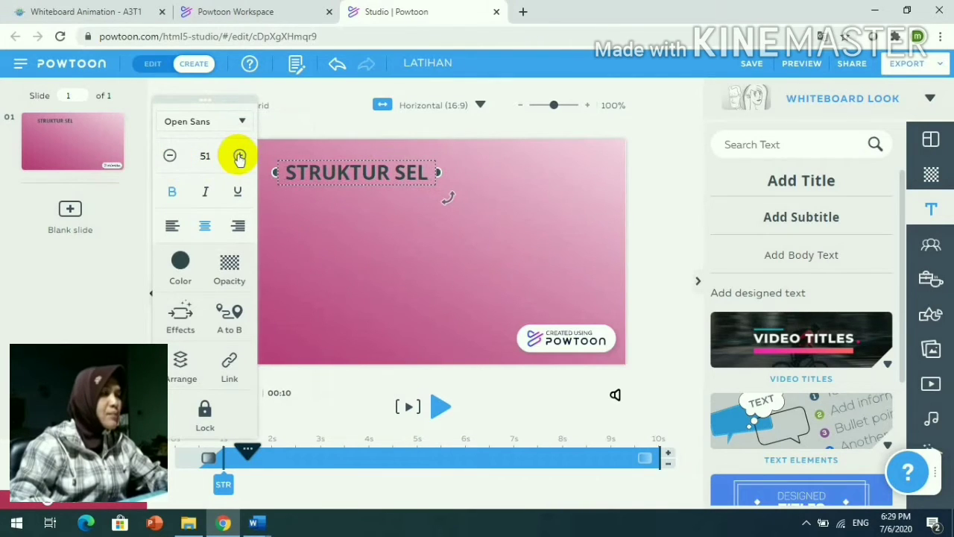
Step: Make the STRUKTUR SEL title italic while keeping it bold and in its original color
left_click(174, 193)
left_click(173, 193)
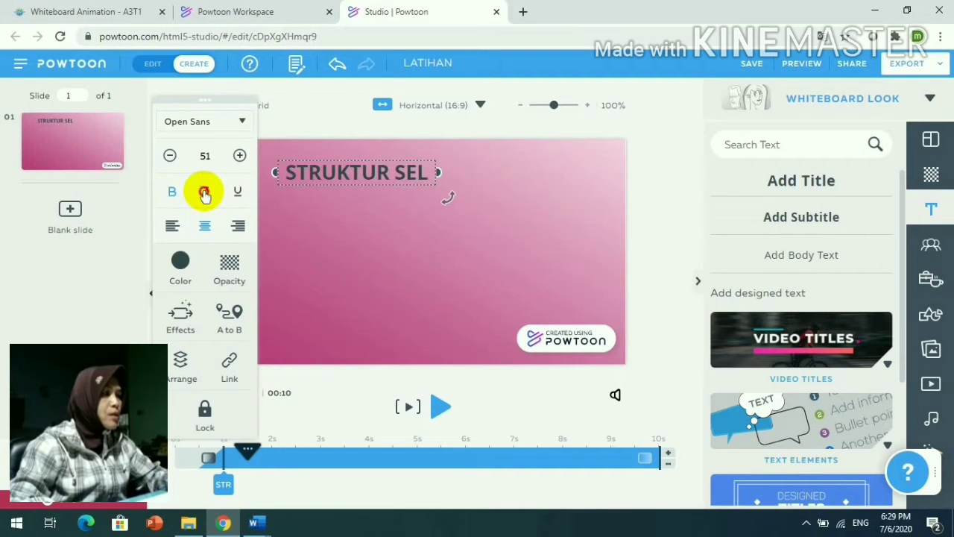
left_click(205, 193)
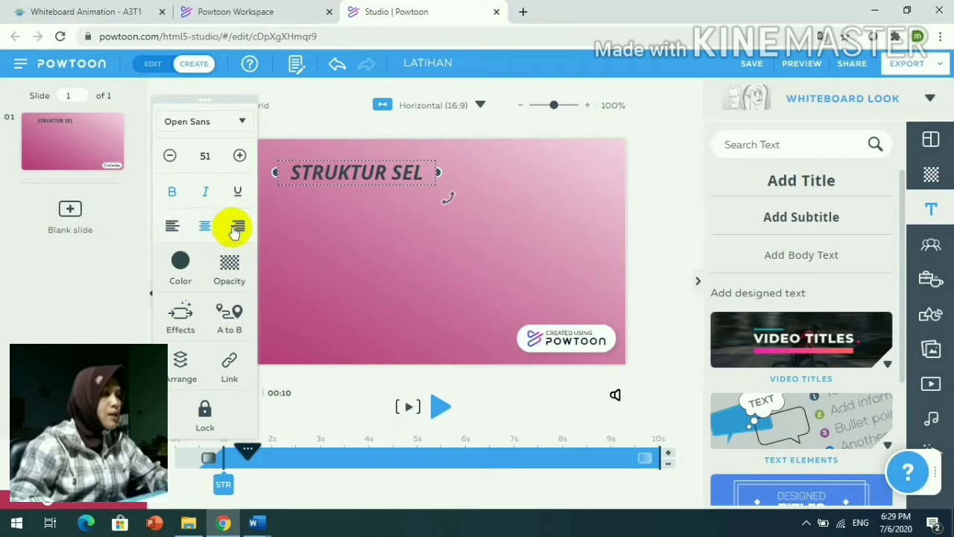
left_click(180, 267)
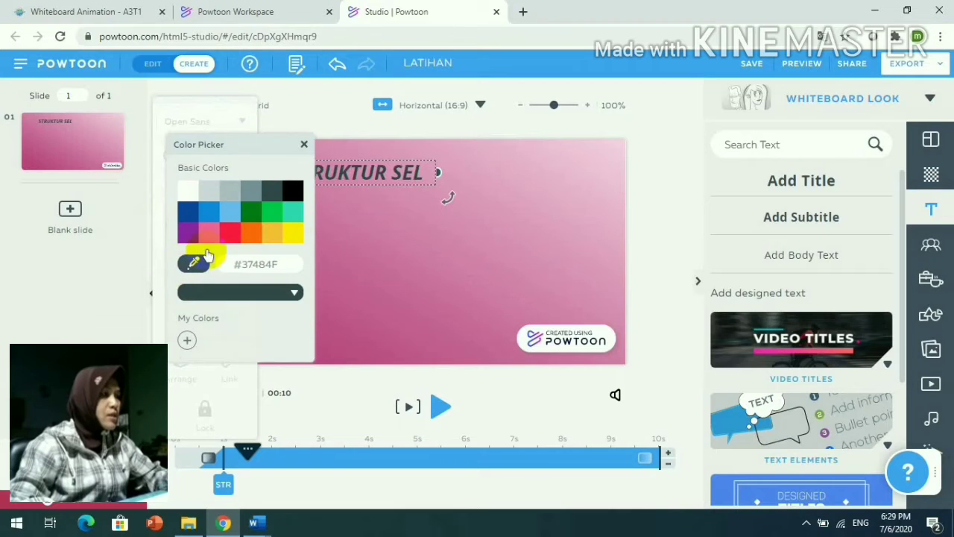
left_click(304, 146)
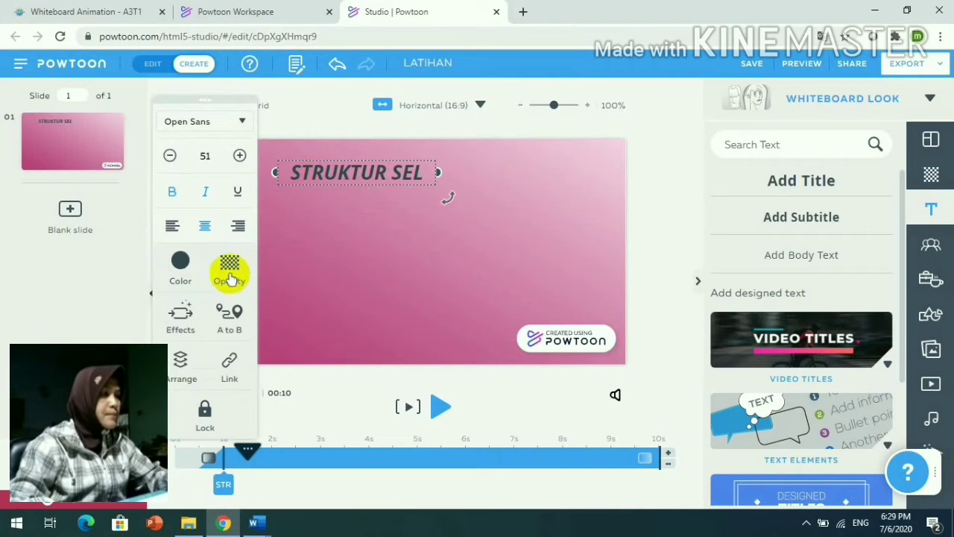
Step: Give the STRUKTUR SEL title the Write text effect as its enter animation
left_click(179, 319)
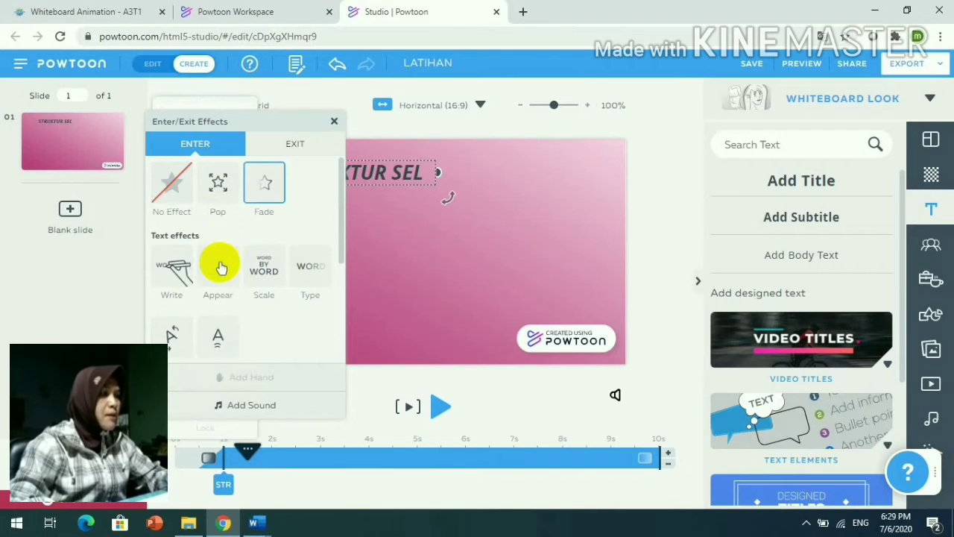
left_click(170, 272)
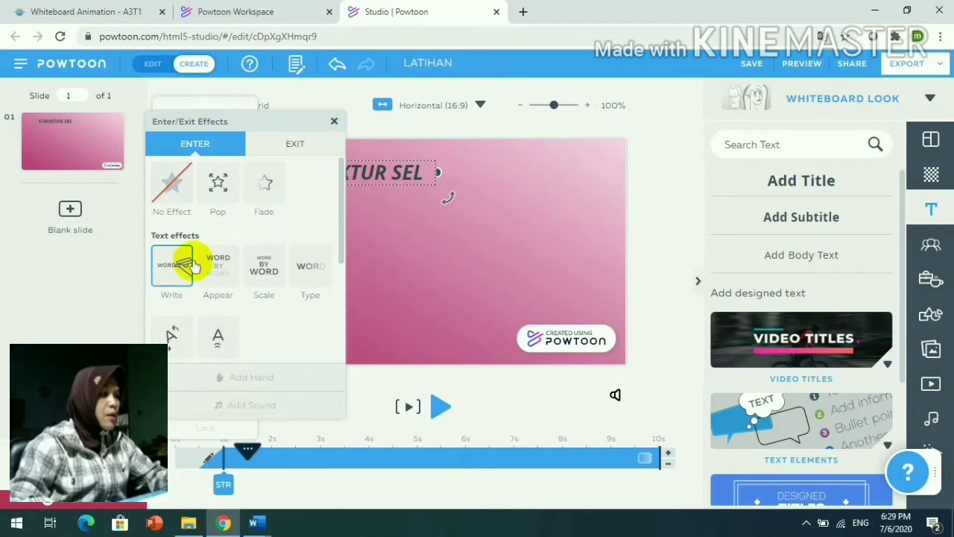
left_click(331, 124)
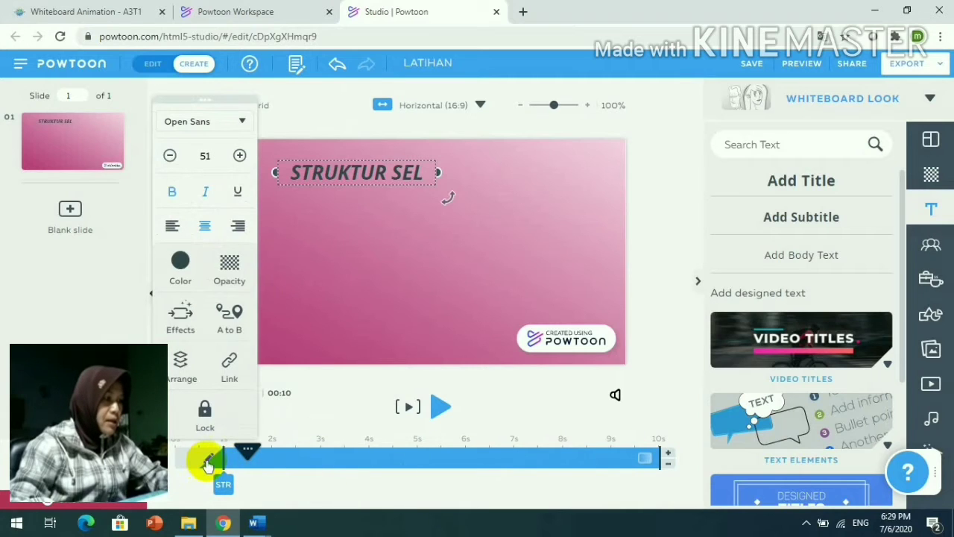
Step: Set the STRUKTUR SEL title's timeline span to run from about 0.5 s to about 7.5 s
left_click_drag(224, 485, 197, 481)
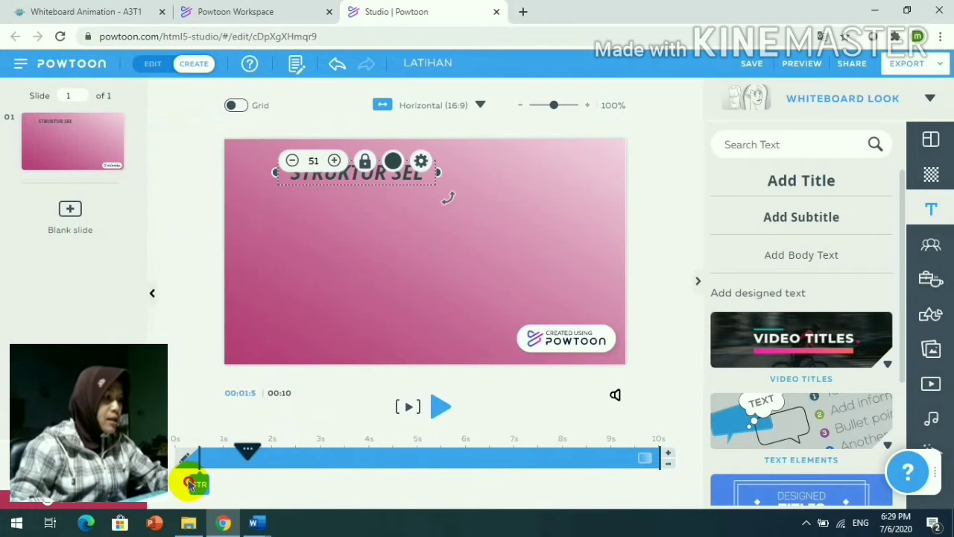
left_click_drag(659, 453, 440, 456)
left_click(667, 463)
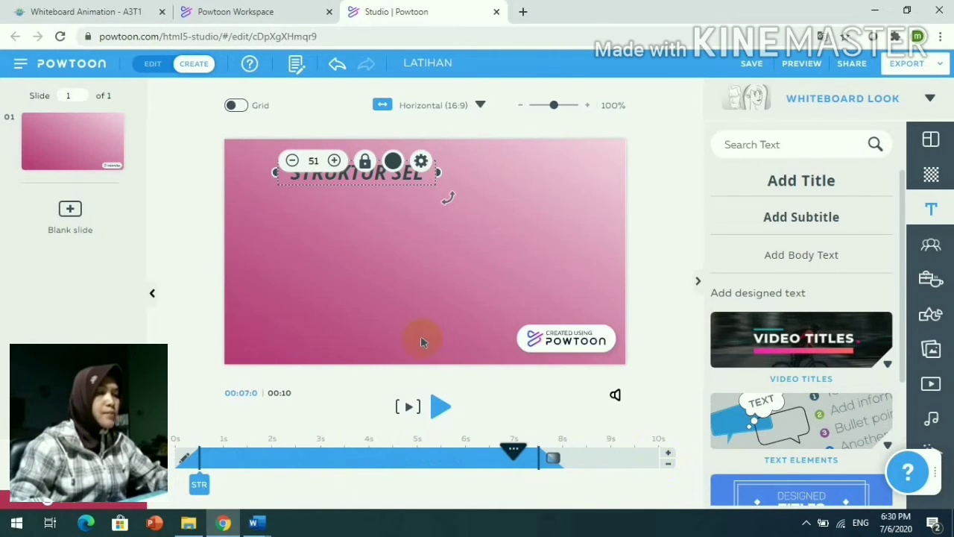
left_click(400, 235)
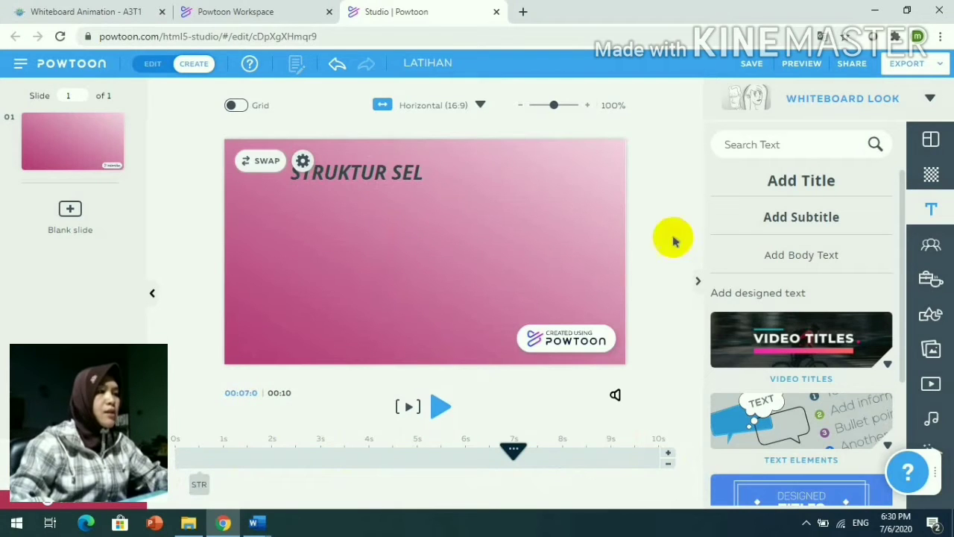
Step: Add a subtitle to the slide with the text BIOLOGI KELAS XI SMA...
left_click(795, 216)
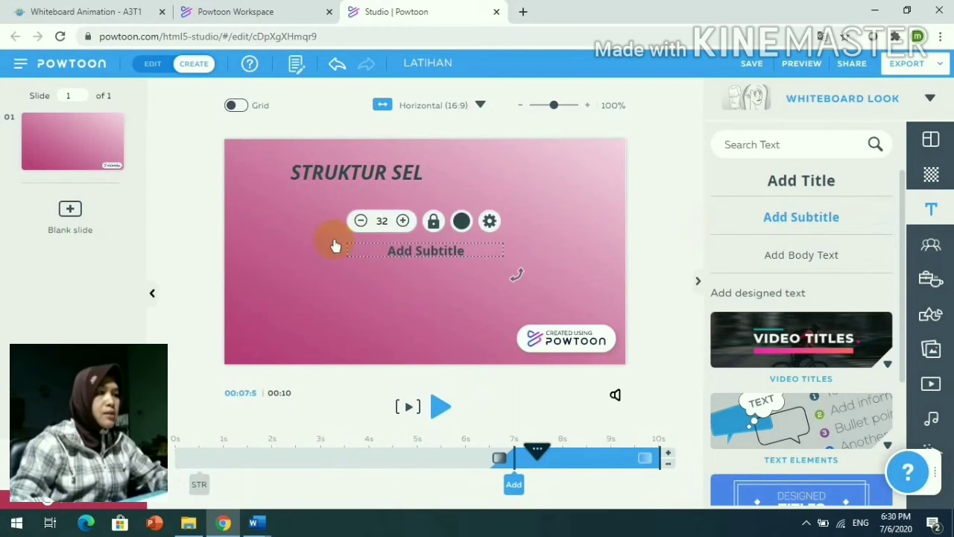
double_click(395, 248)
left_click(396, 257)
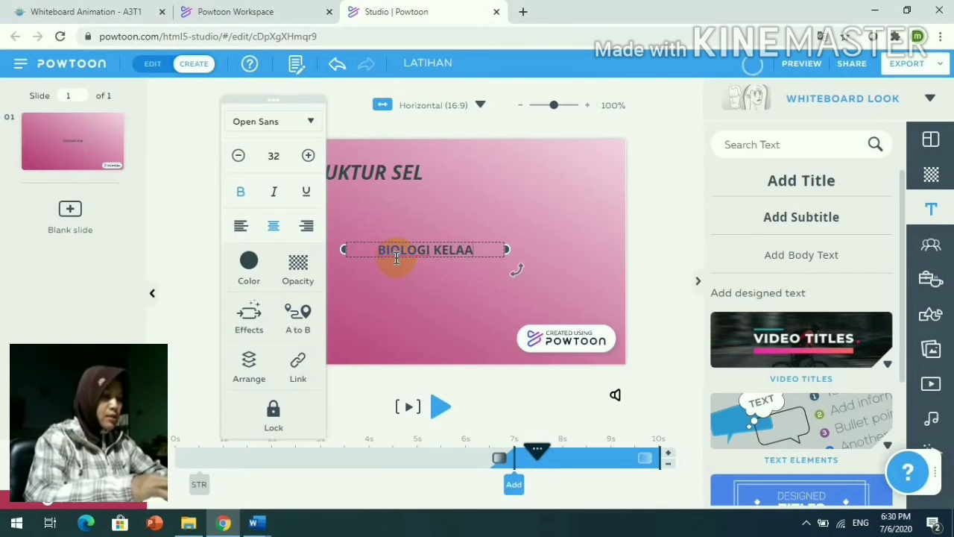
key("BackSpace")
type("S XI SMA....")
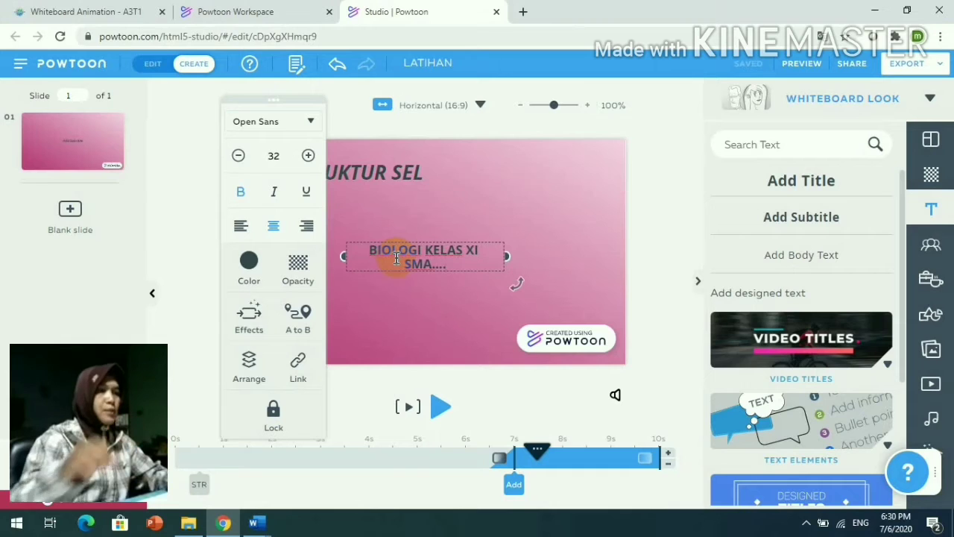
left_click(507, 249)
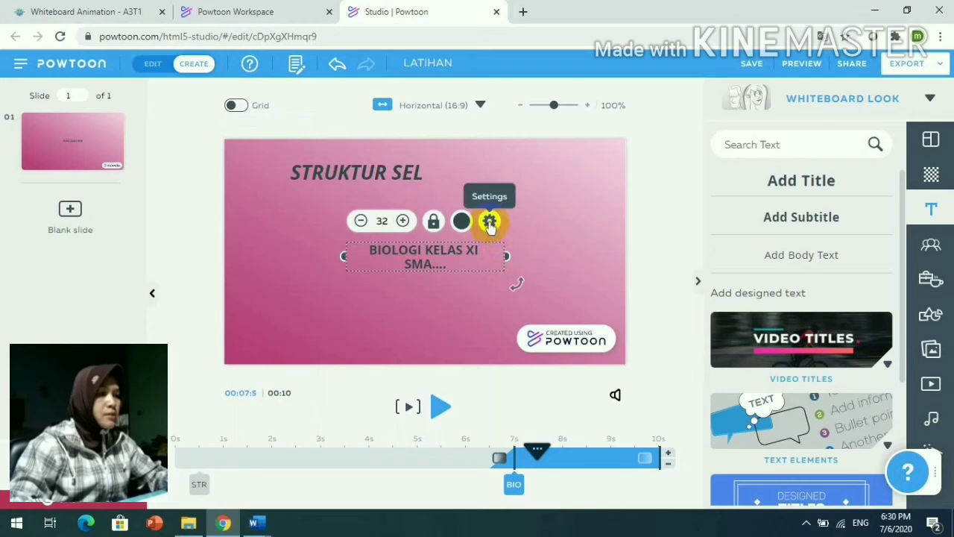
Step: Increase the BIOLOGI KELAS XI SMA.... subtitle's font size to 35
left_click(489, 222)
left_click(309, 157)
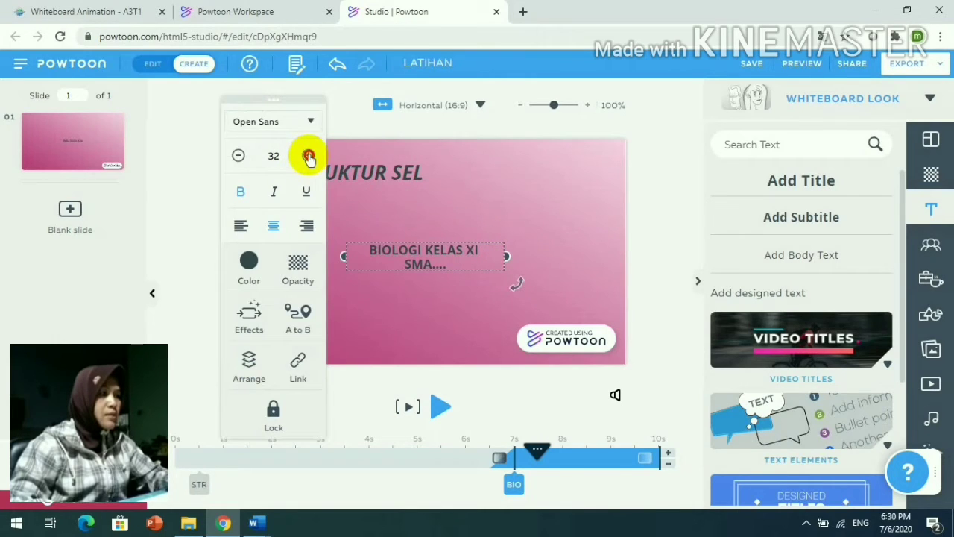
left_click(309, 157)
left_click(308, 158)
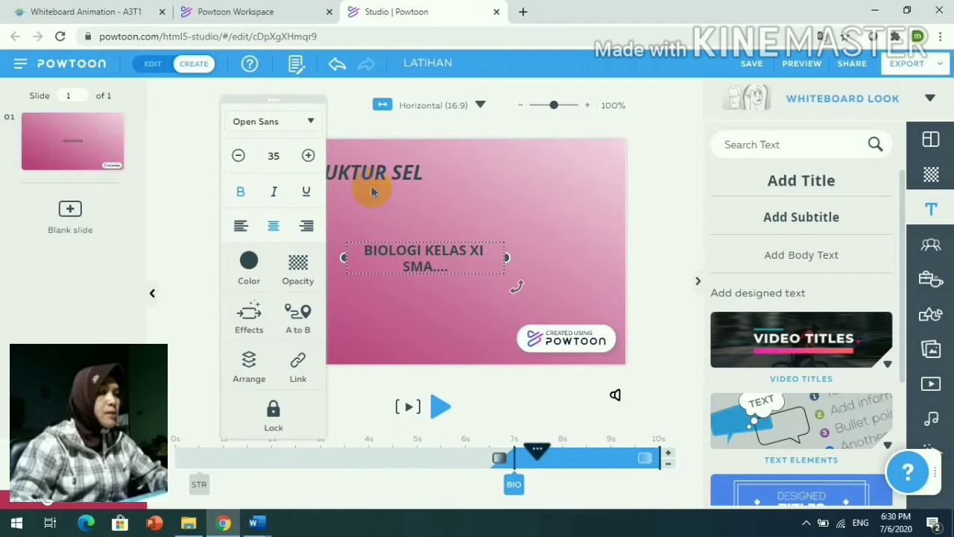
Step: Give the BIOLOGI KELAS XI SMA.... subtitle the Appear text effect as its enter animation
left_click(252, 316)
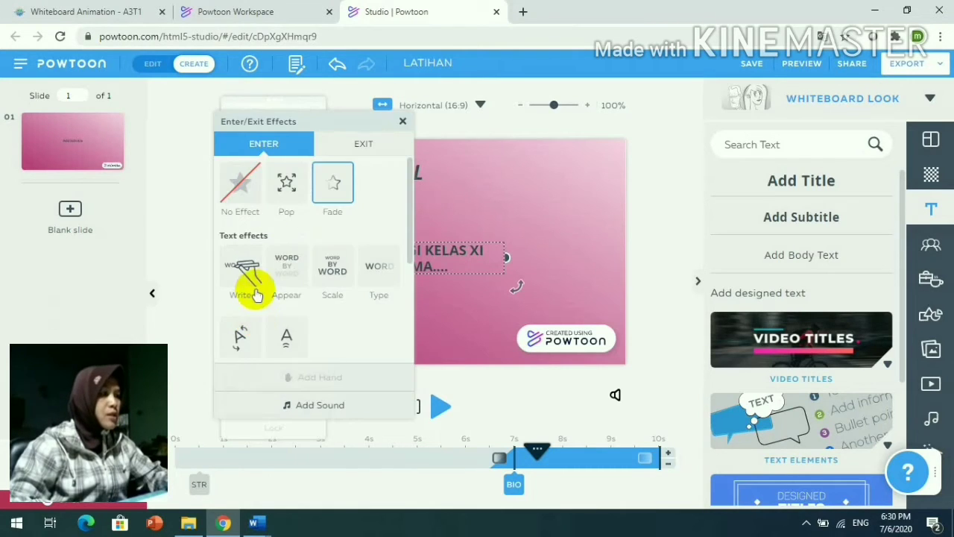
left_click(287, 265)
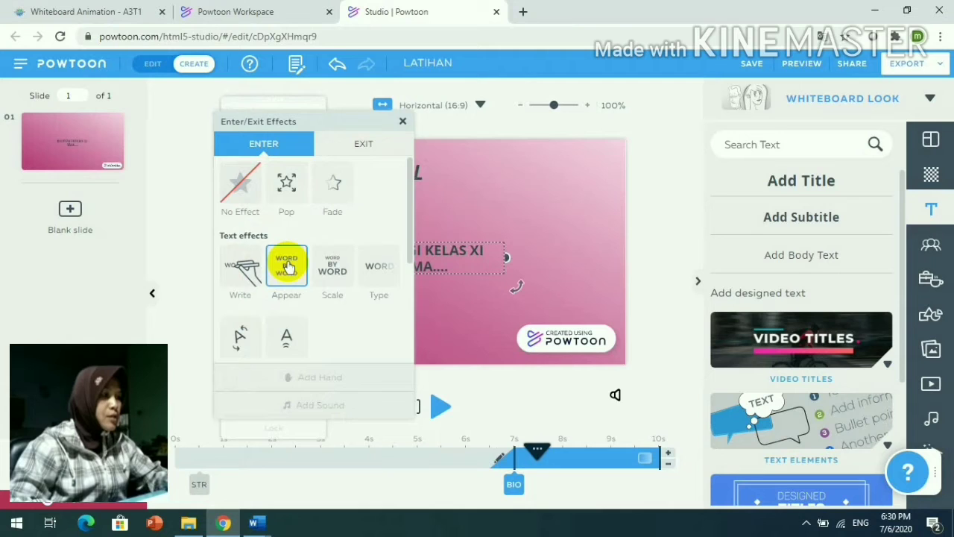
left_click(403, 123)
left_click(455, 263)
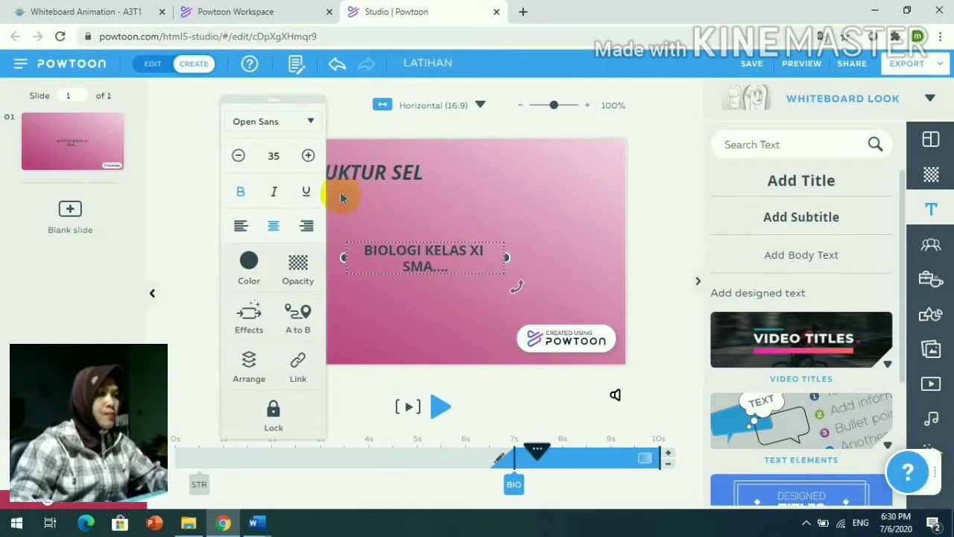
Step: Widen the subtitle's text box and move it up and left, beneath the STRUKTUR SEL title
left_click(424, 240)
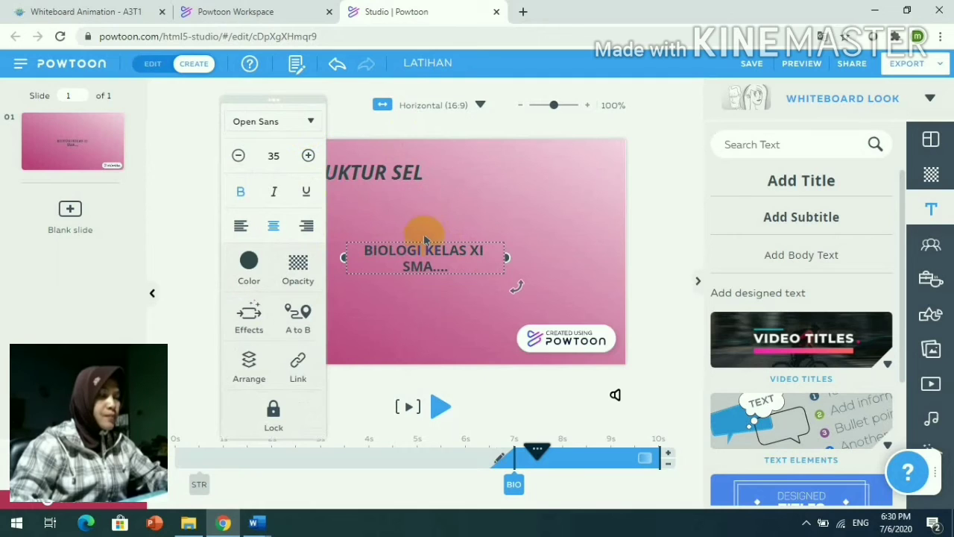
double_click(424, 242)
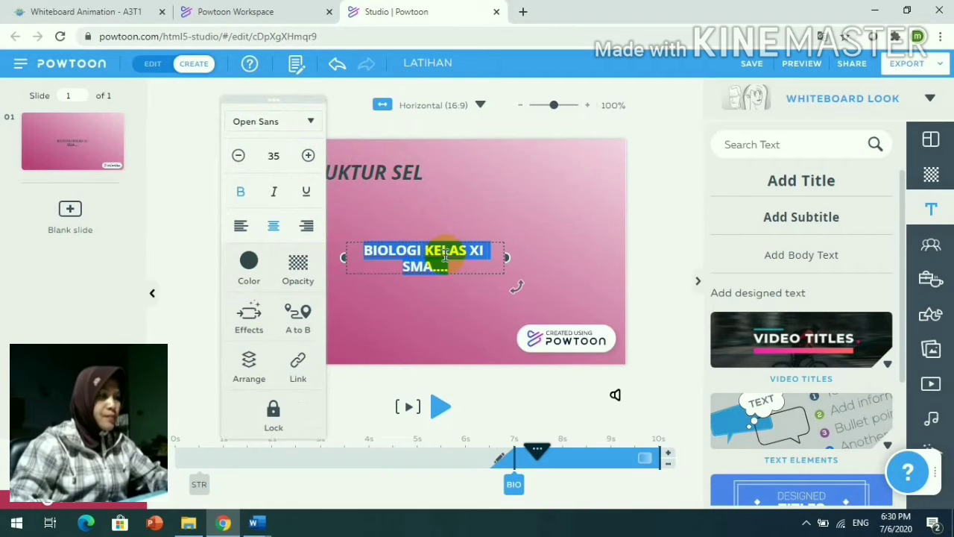
left_click(497, 277)
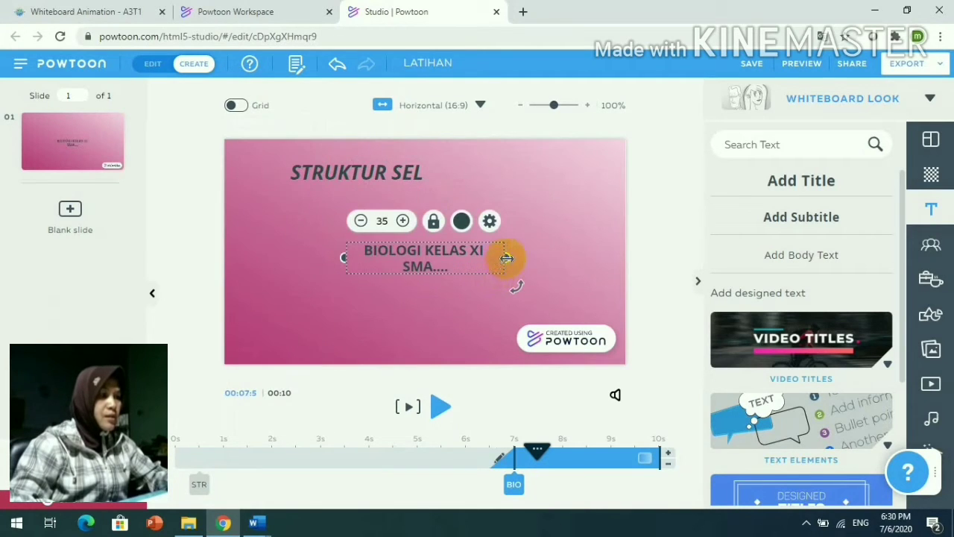
left_click_drag(506, 258, 555, 257)
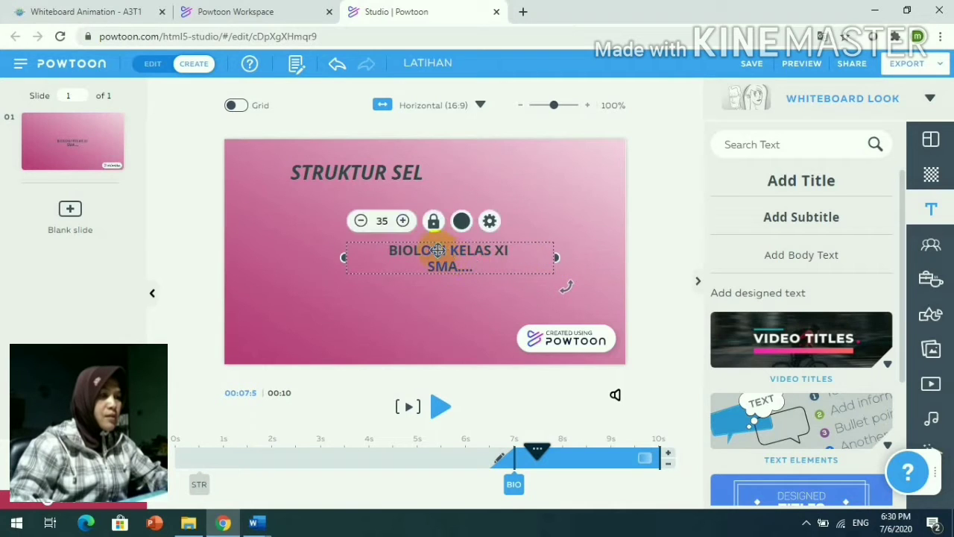
left_click_drag(438, 250, 350, 213)
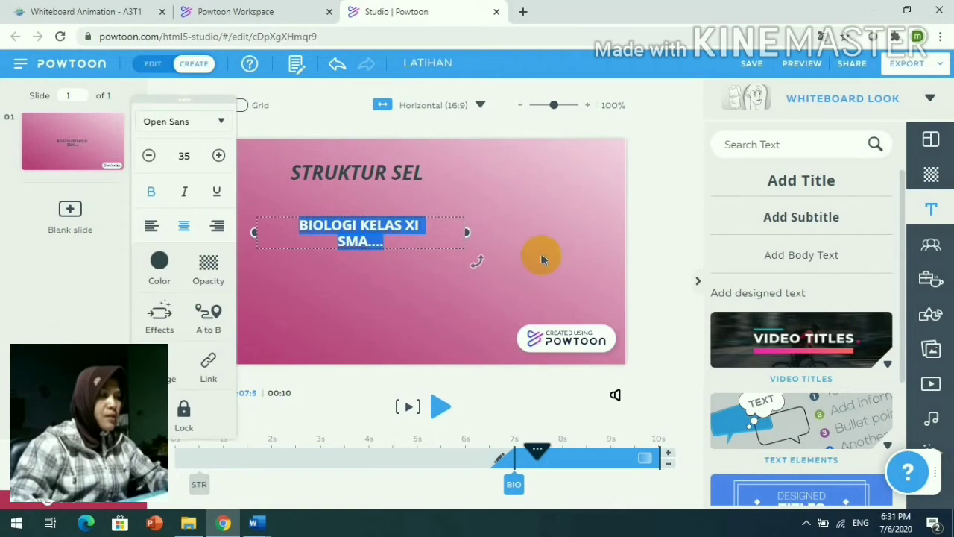
left_click(542, 260)
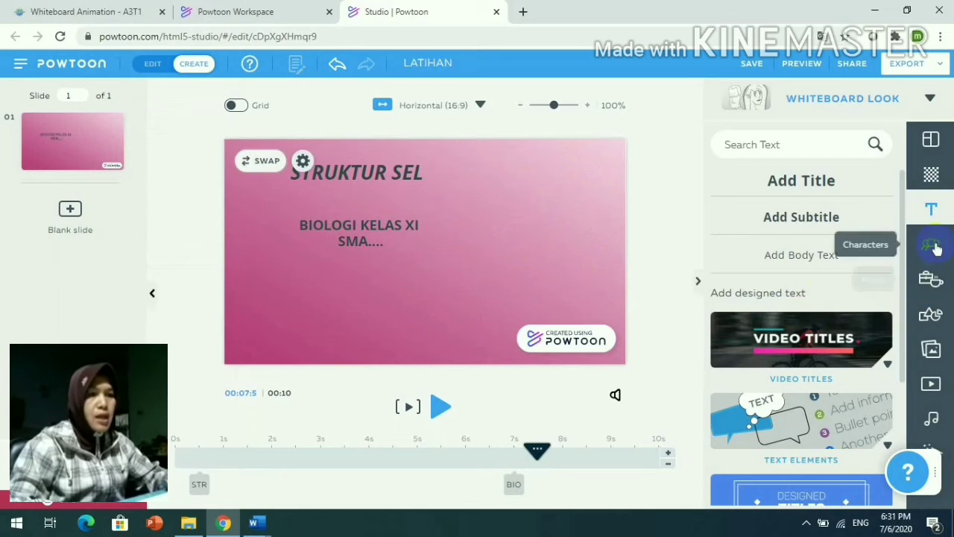
Step: Insert the unlabelled cell illustration with the flagellum from the uploaded images onto the slide
left_click(932, 348)
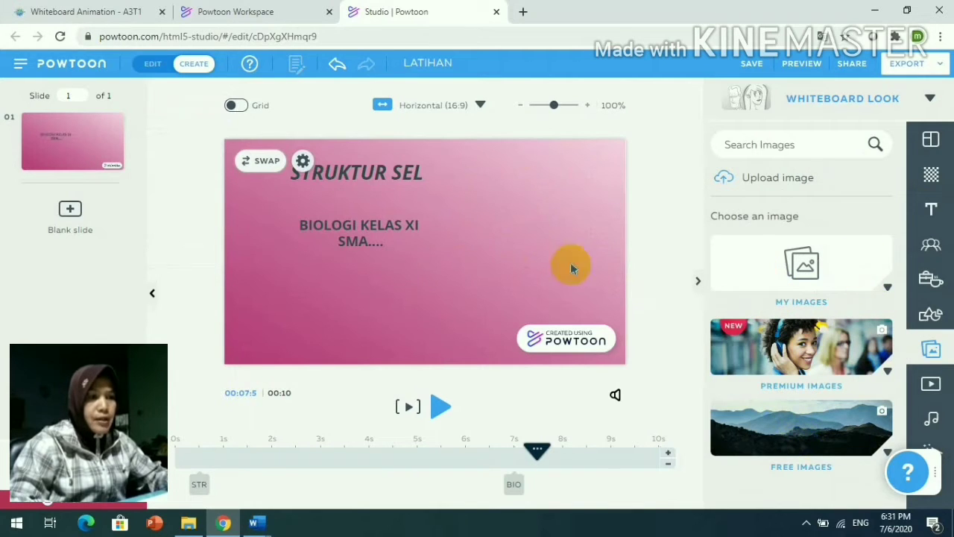
left_click(889, 291)
mouse_move(875, 282)
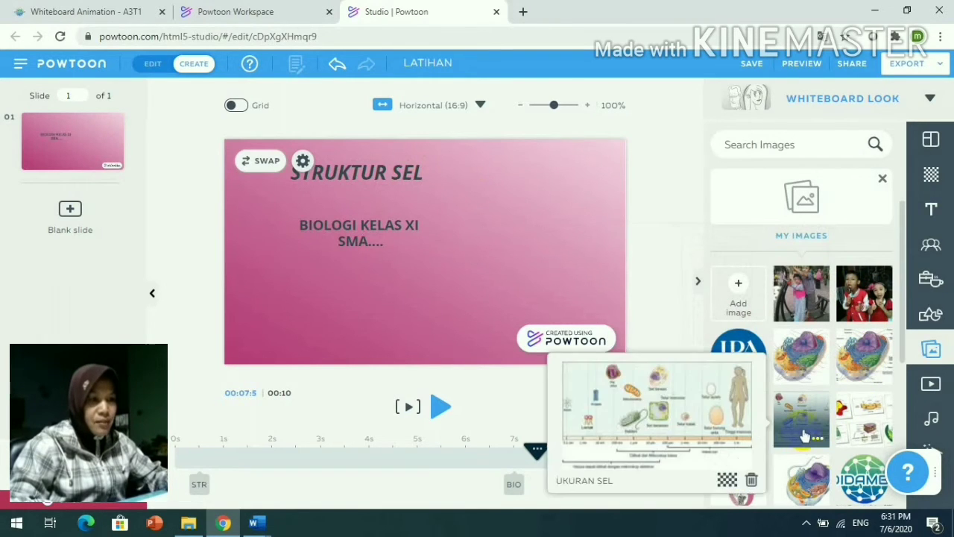
scroll(820, 399, "down", 2)
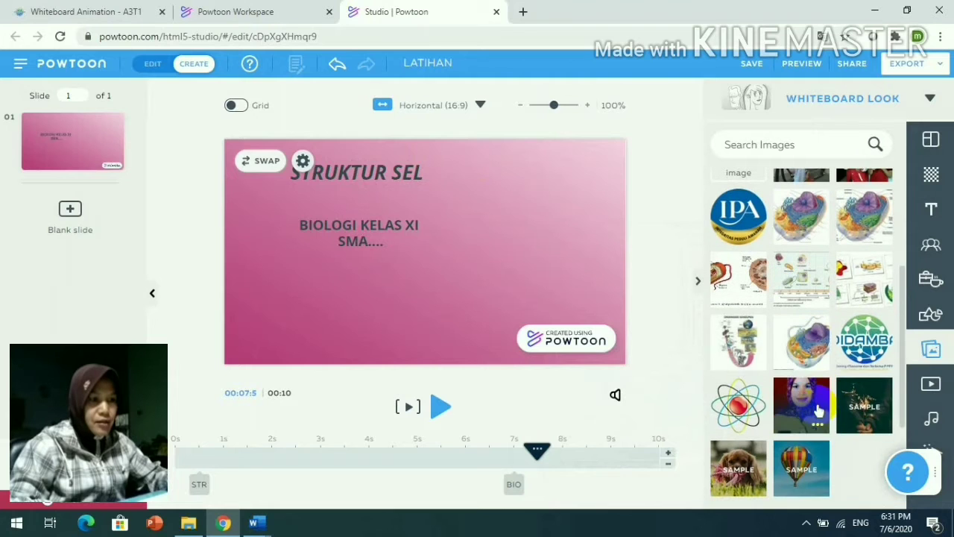
left_click(805, 347)
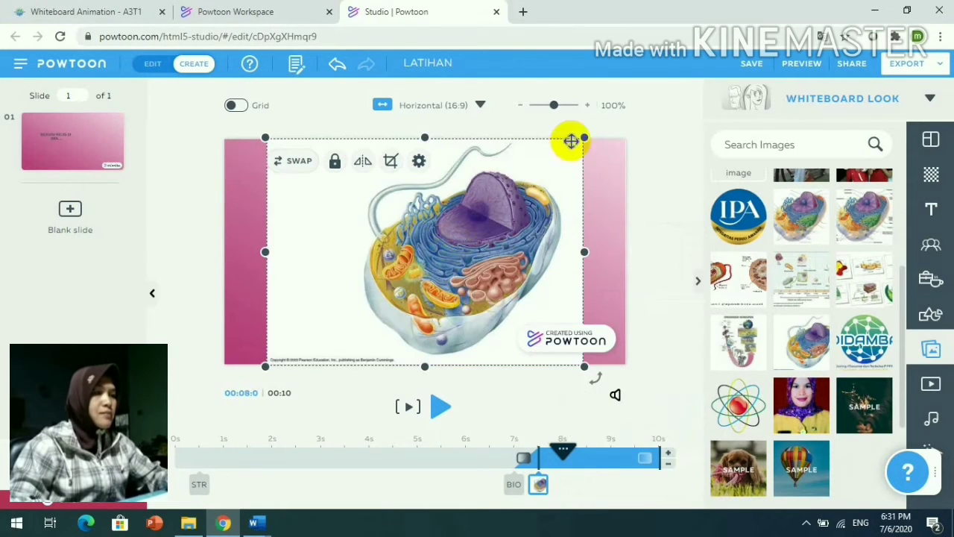
Step: Shrink the cell image to a bit over half its width and place it in the slide's upper-right corner
left_click_drag(583, 140, 435, 244)
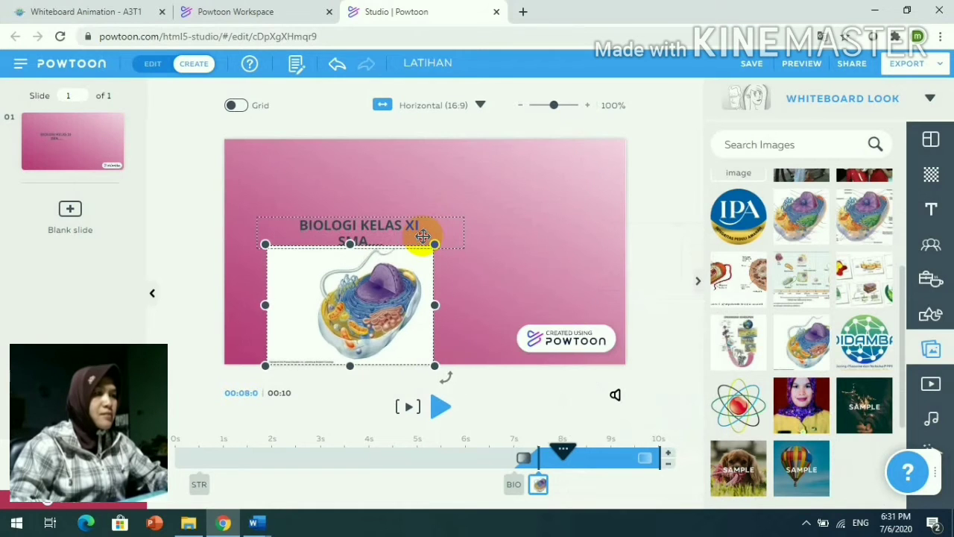
left_click_drag(414, 304, 557, 263)
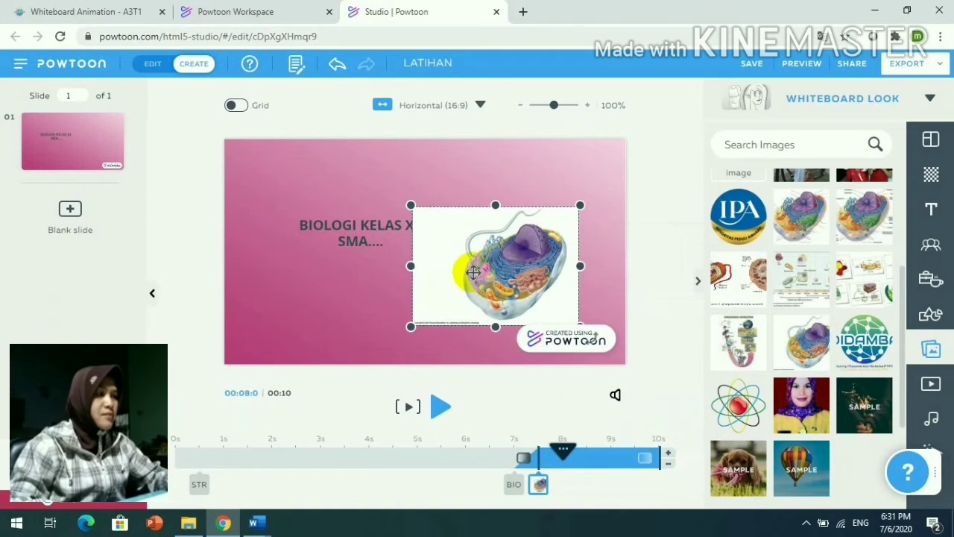
left_click_drag(491, 259, 528, 207)
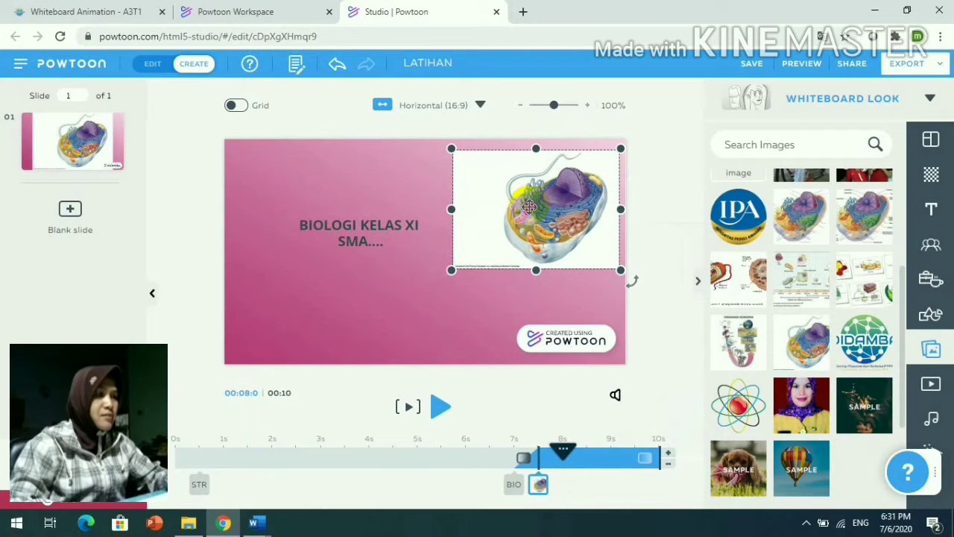
left_click(451, 271)
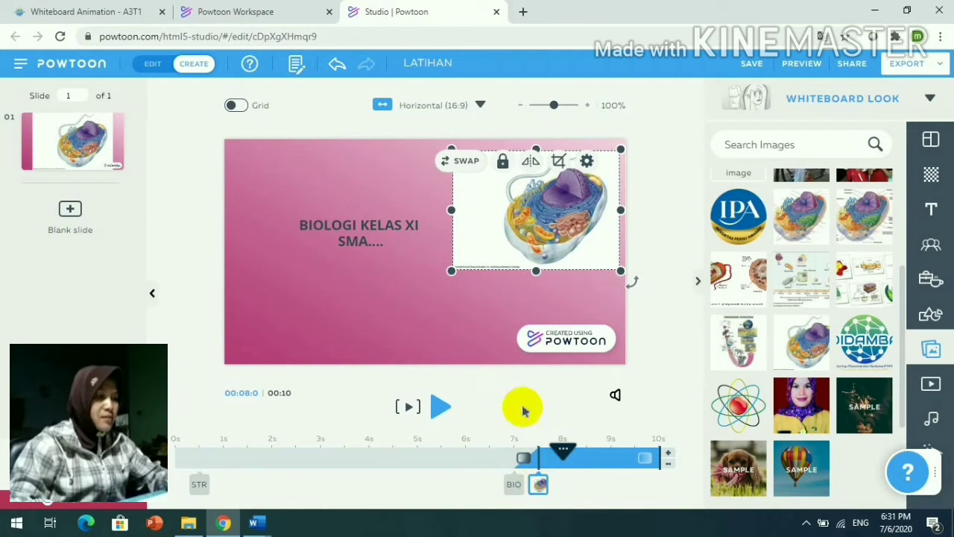
left_click(491, 317)
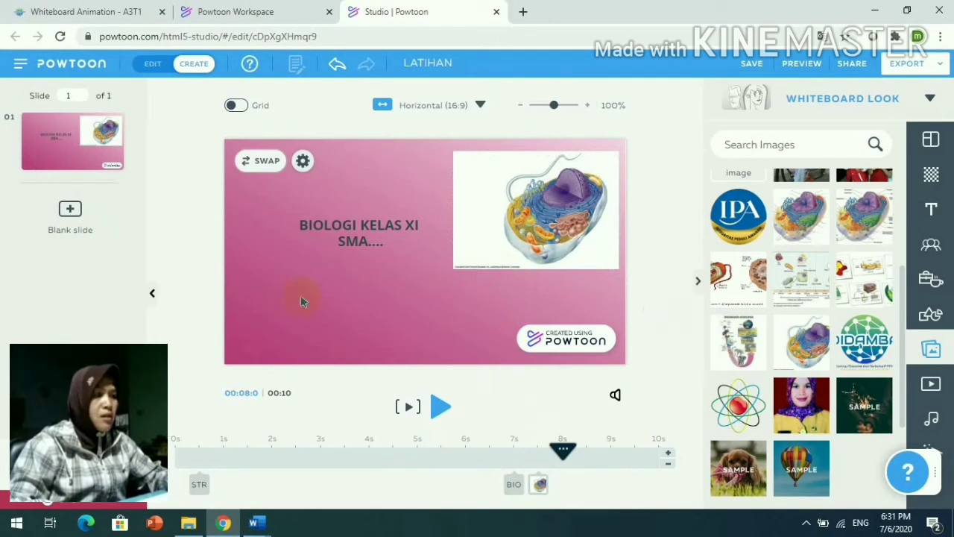
Step: Browse the Whiteboard character collections and switch the library to the Modern Edge look
scroll(846, 347, "down", 3)
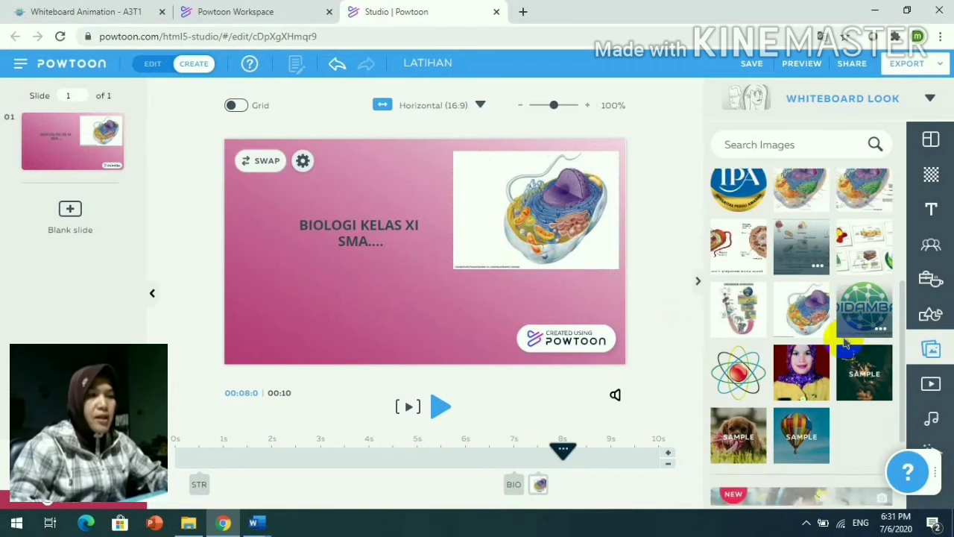
scroll(847, 301, "up", 5)
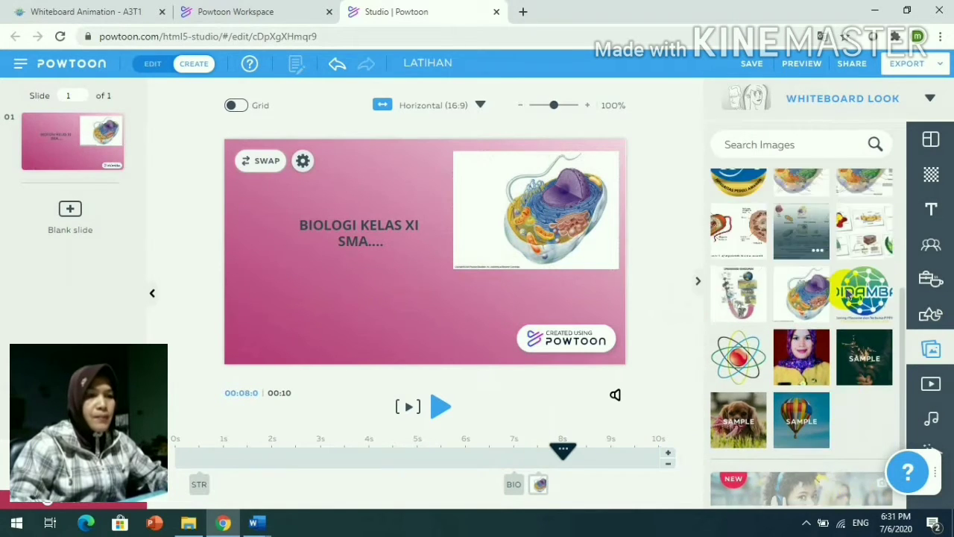
left_click(933, 246)
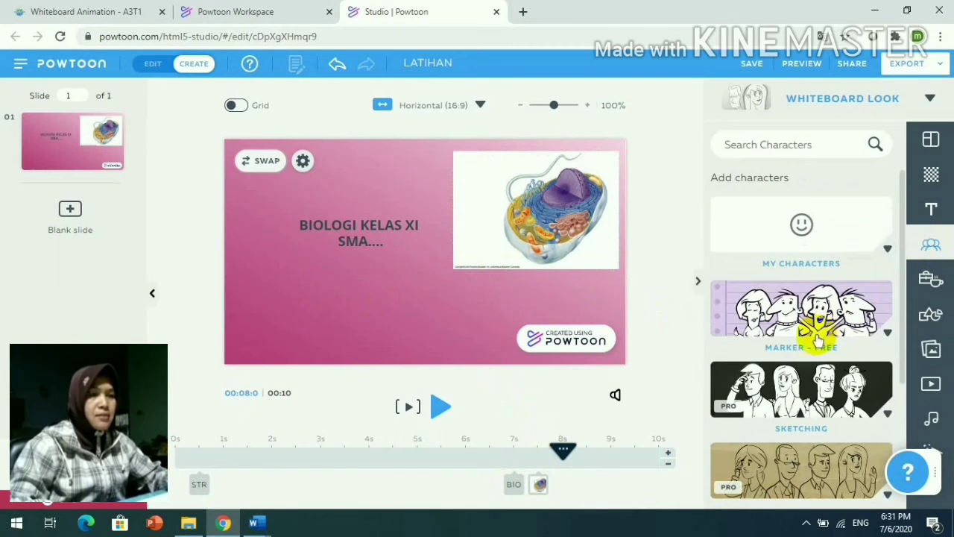
scroll(824, 332, "down", 3)
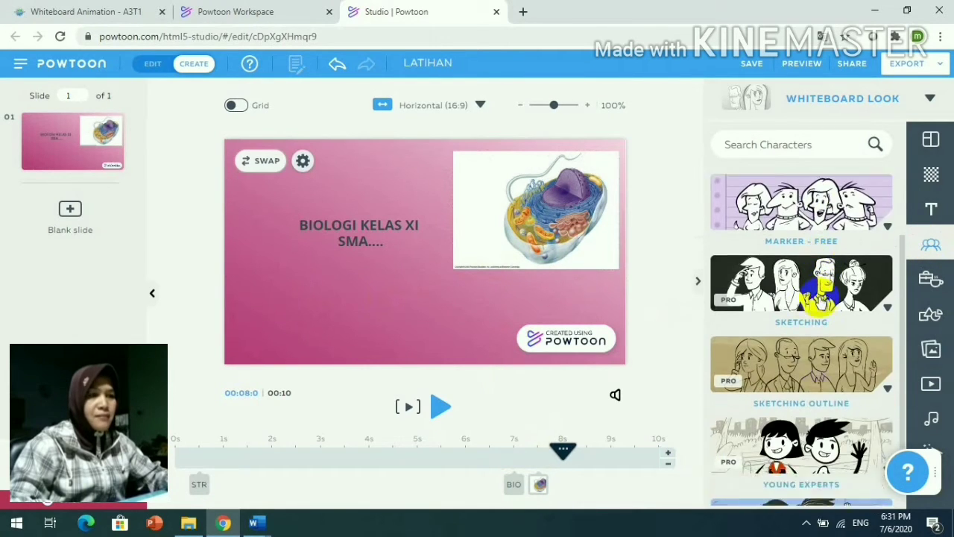
scroll(823, 291, "down", 1)
scroll(820, 294, "up", 5)
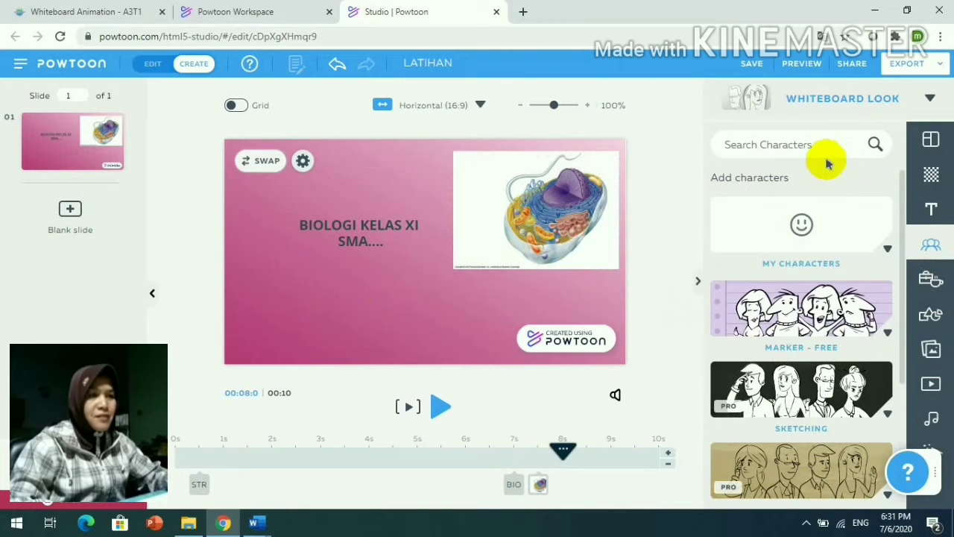
left_click(819, 101)
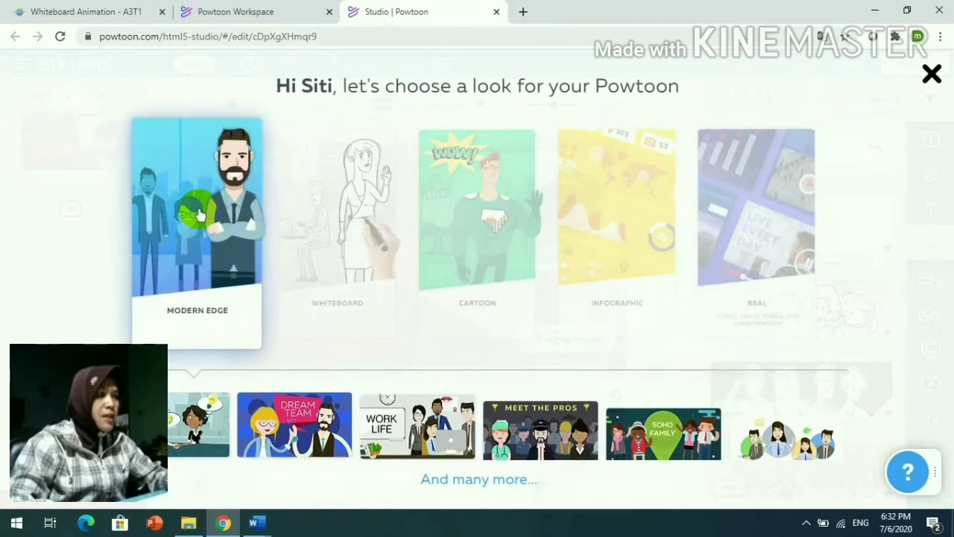
left_click(207, 209)
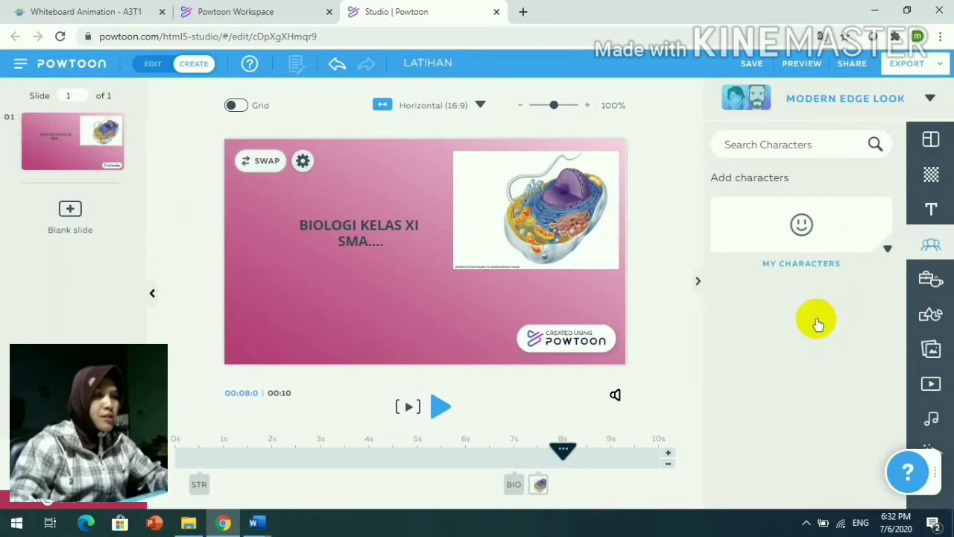
Step: Insert the Hello pose of the Health & Safety woman in a green headscarf and place her in the slide's lower-left area
scroll(812, 341, "down", 3)
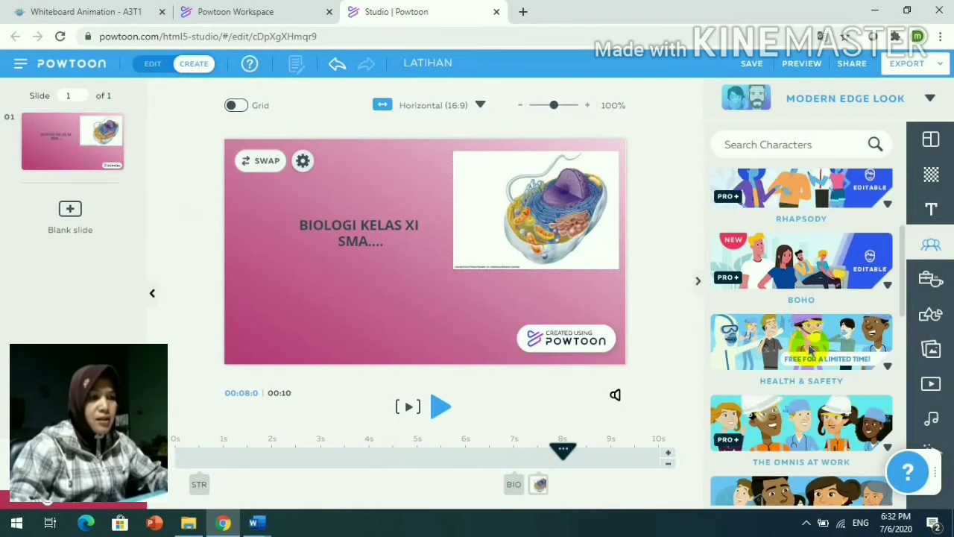
scroll(811, 351, "down", 2)
left_click(800, 215)
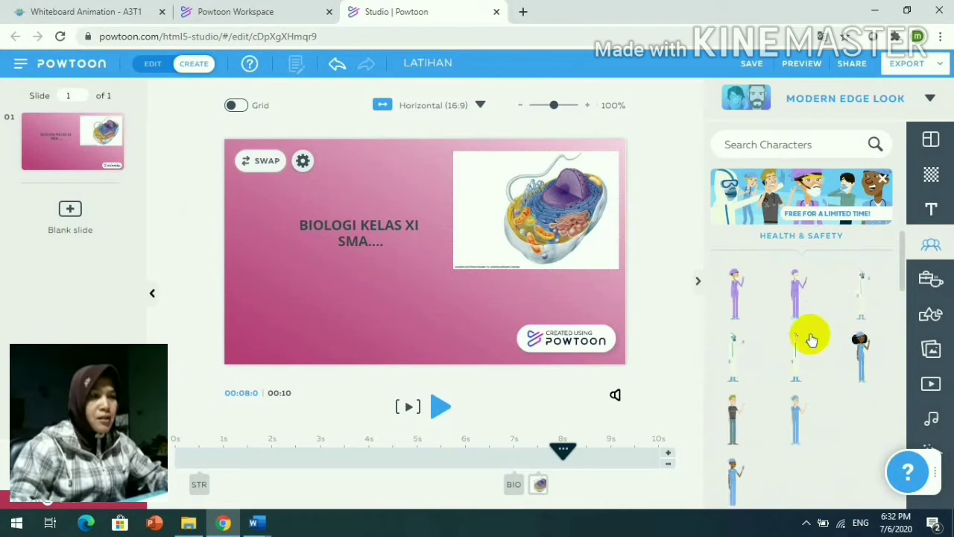
scroll(777, 363, "down", 5)
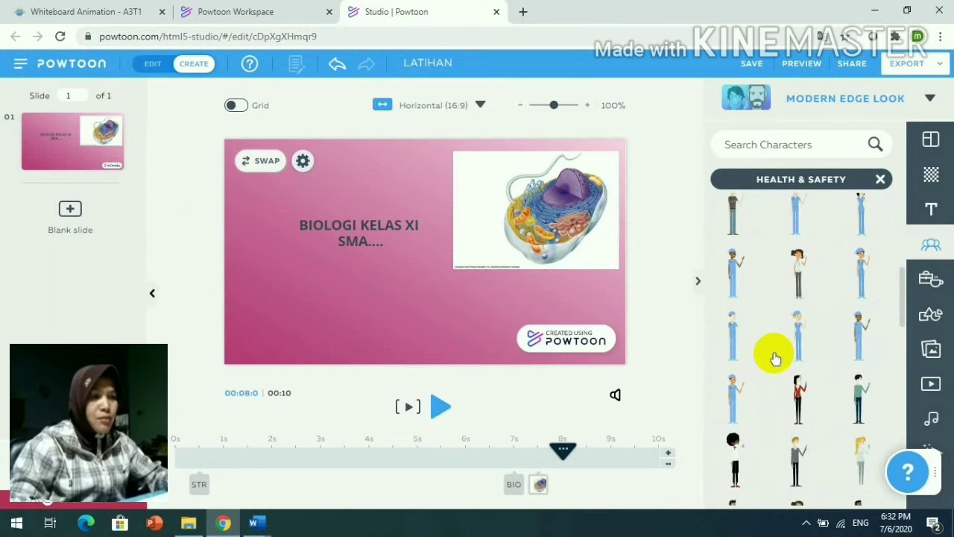
scroll(775, 358, "down", 3)
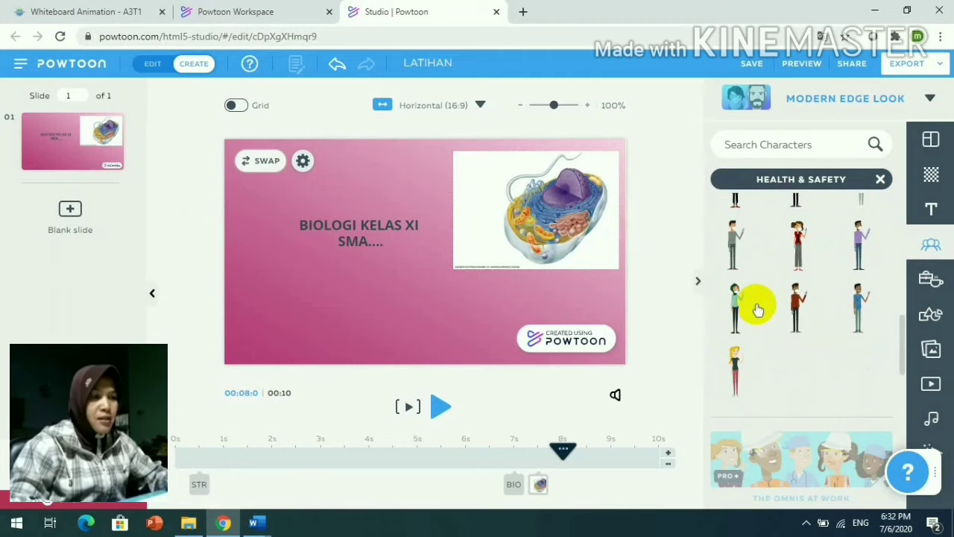
scroll(749, 313, "up", 1)
mouse_move(734, 361)
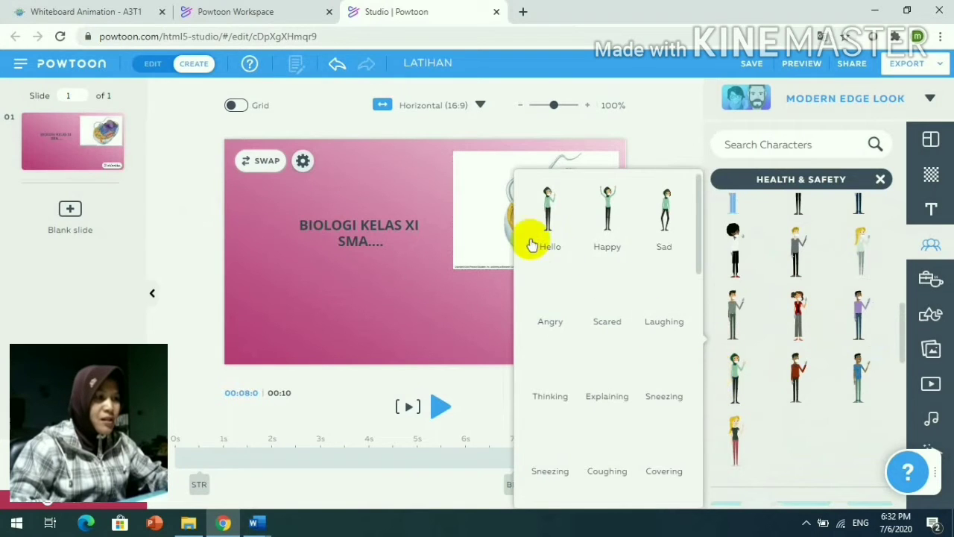
left_click(550, 215)
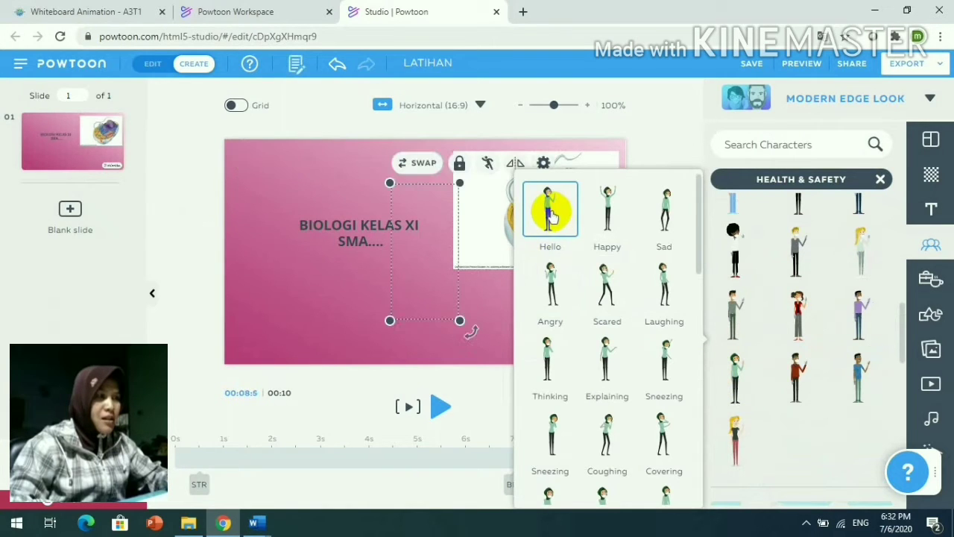
left_click_drag(418, 295, 275, 318)
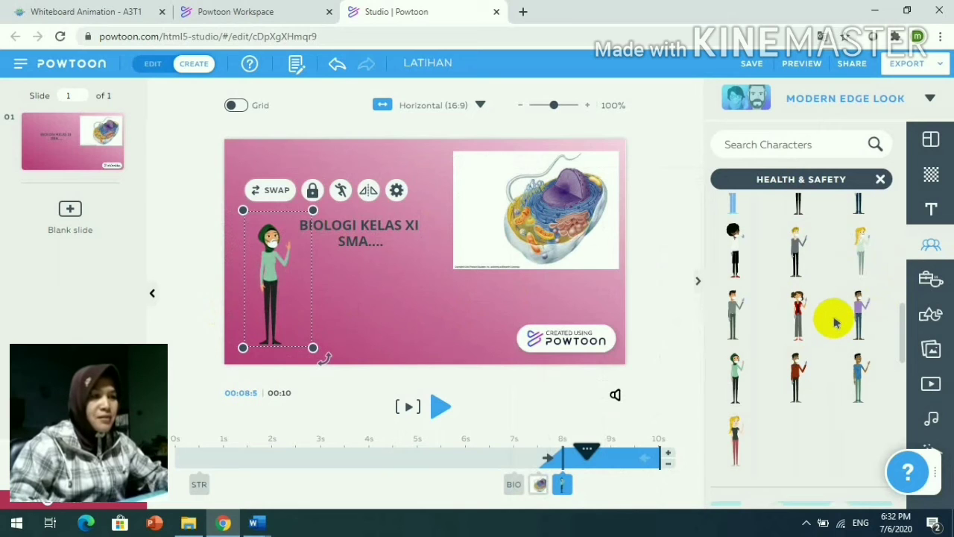
scroll(834, 321, "down", 2)
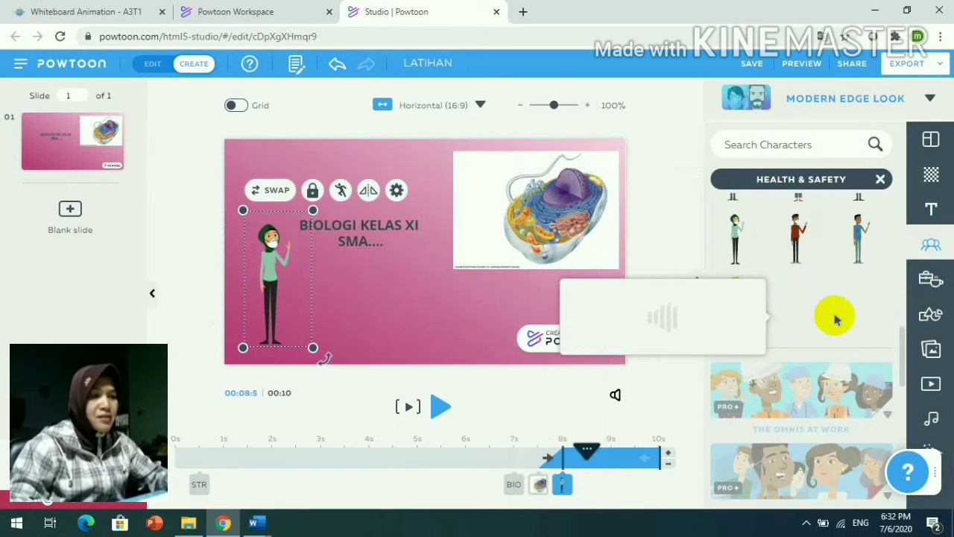
scroll(834, 319, "down", 2)
scroll(877, 316, "down", 1)
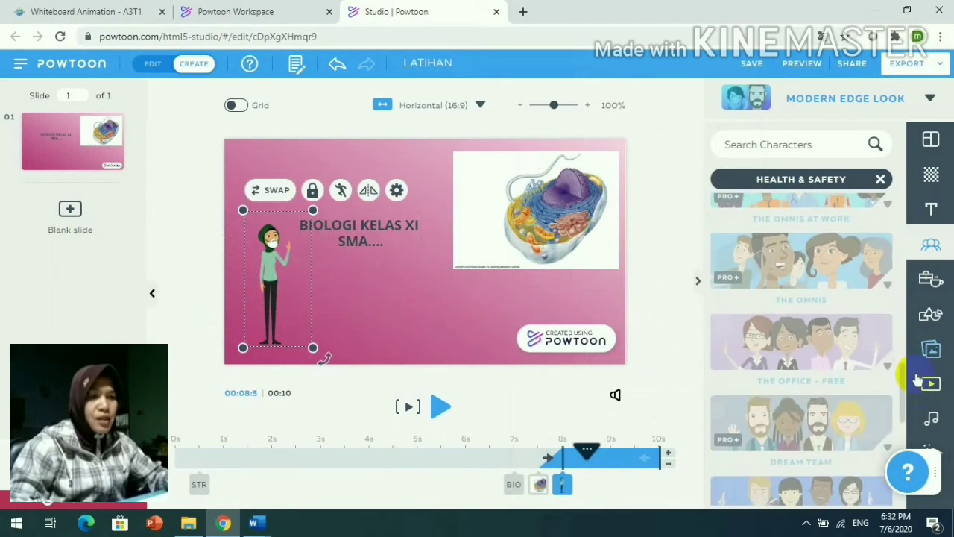
Step: Open the Free Sounds collection in the sound library and go through its list of tracks
left_click(930, 422)
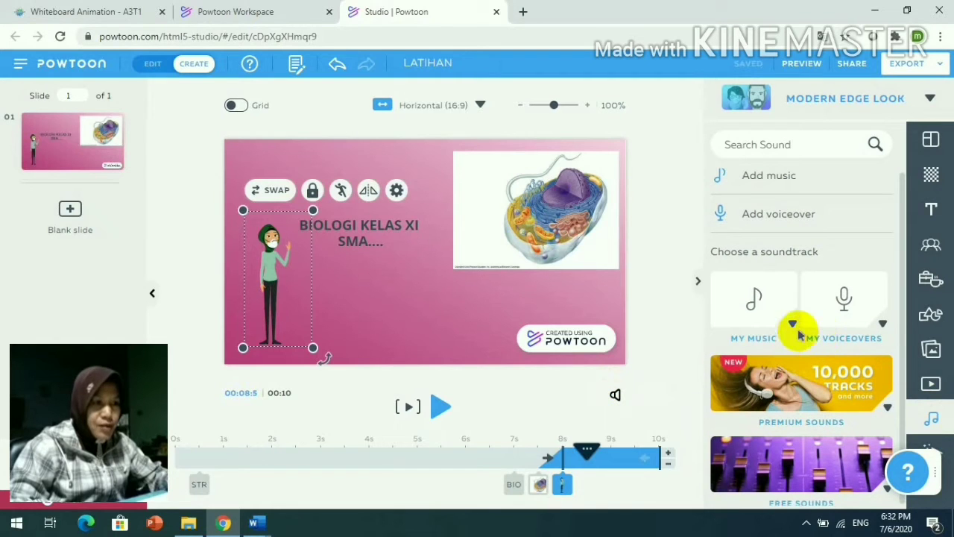
left_click(792, 328)
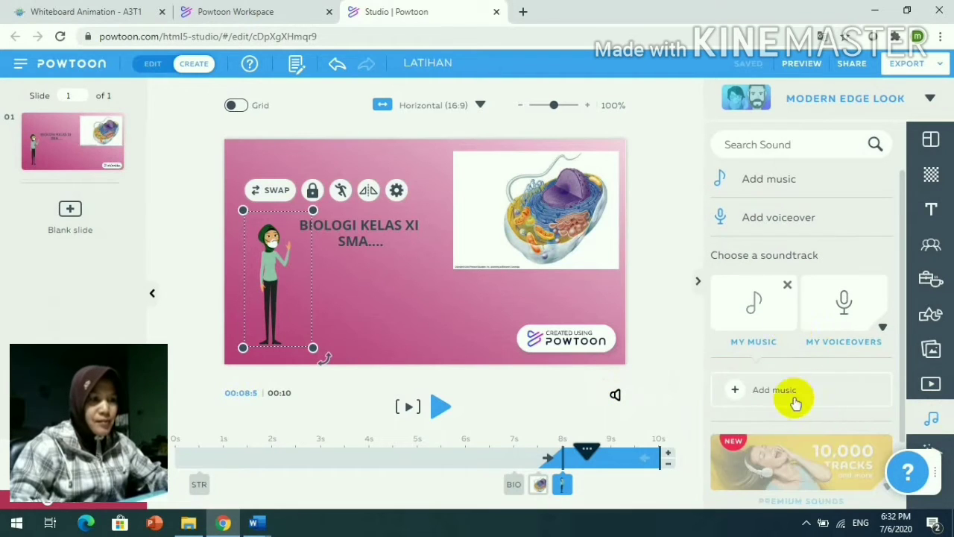
scroll(779, 384, "down", 1)
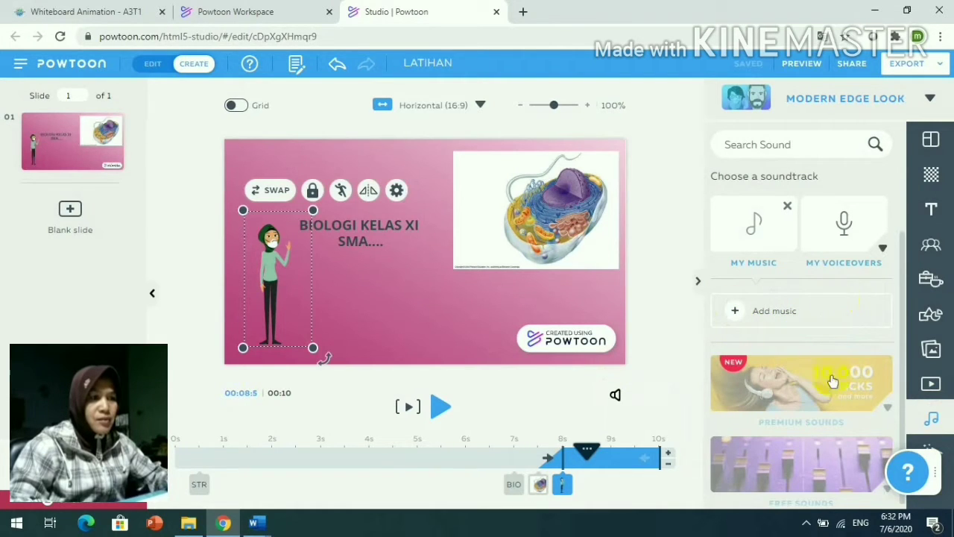
left_click(823, 463)
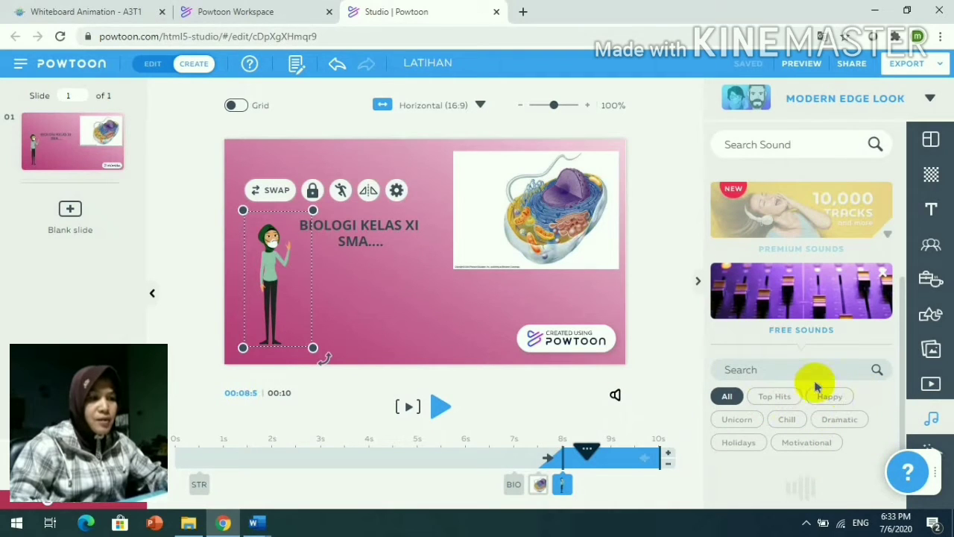
left_click(784, 419)
scroll(793, 287, "up", 10)
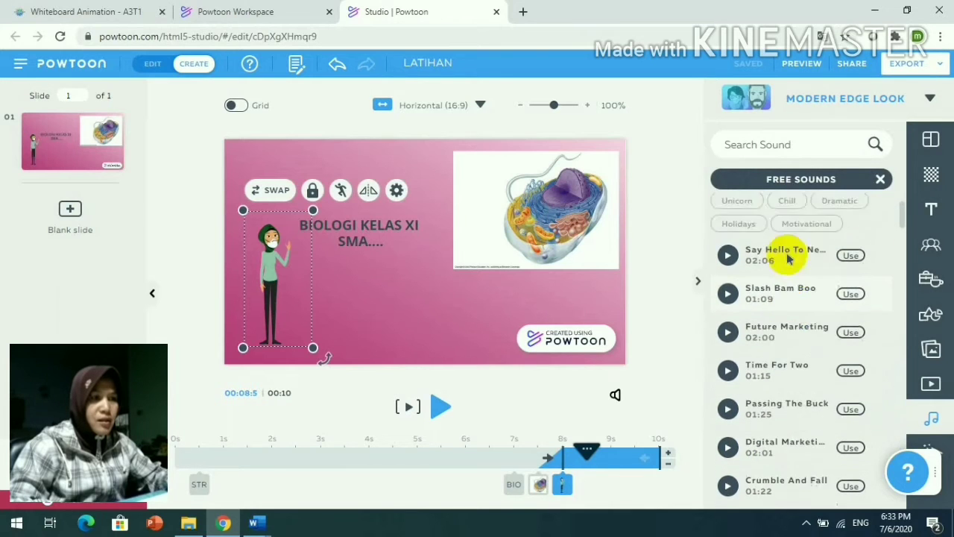
scroll(787, 266, "down", 5)
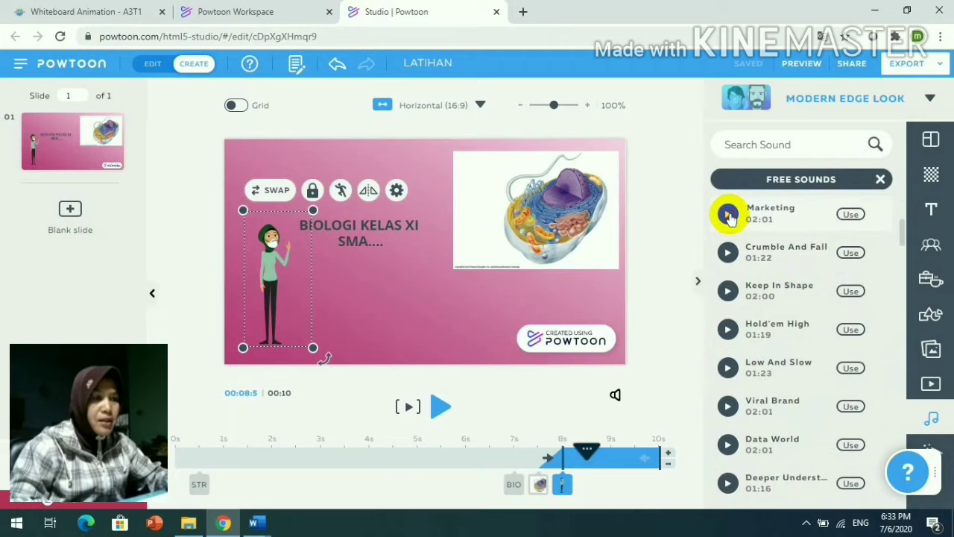
Step: Preview the free tracks Digital Marketing, Crumble And Fall, Keep In Shape and Deeper Understanding
left_click(728, 215)
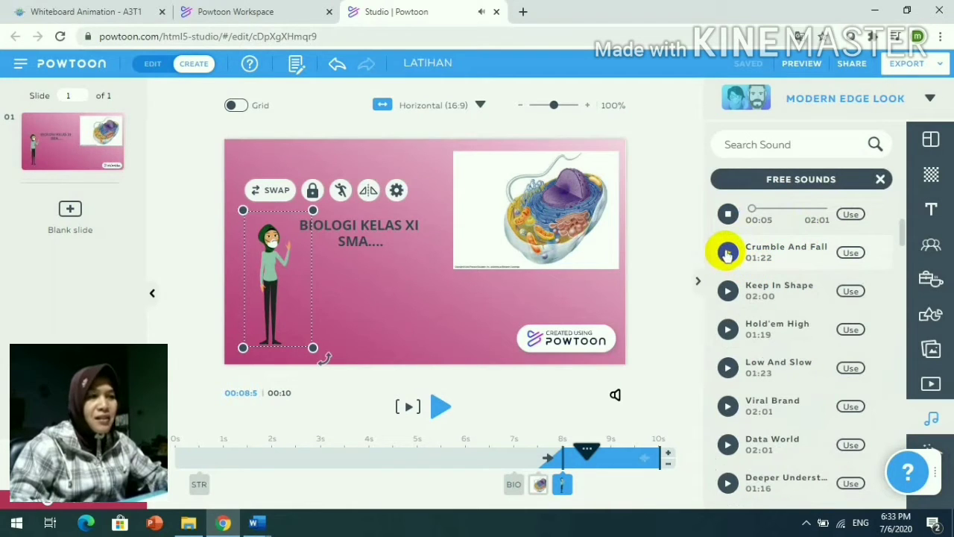
left_click(726, 254)
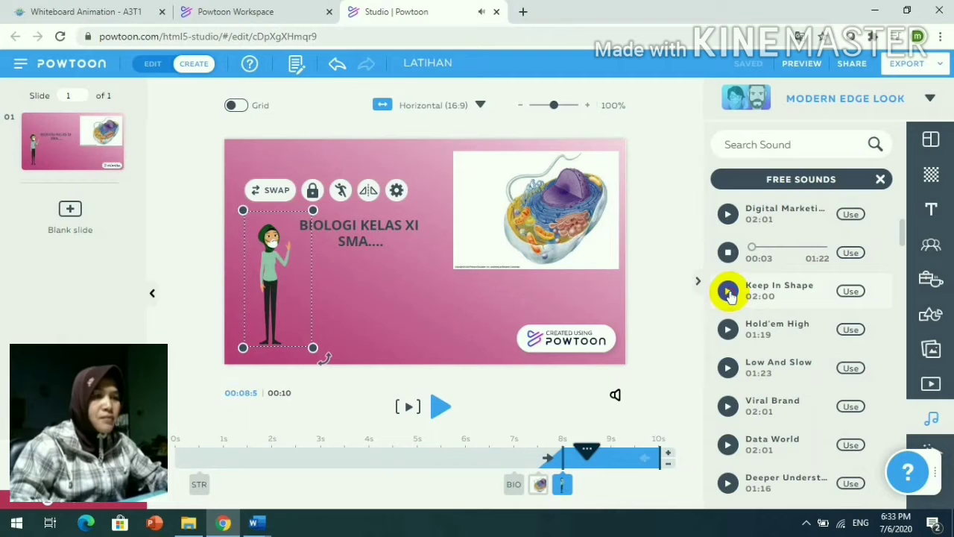
left_click(728, 292)
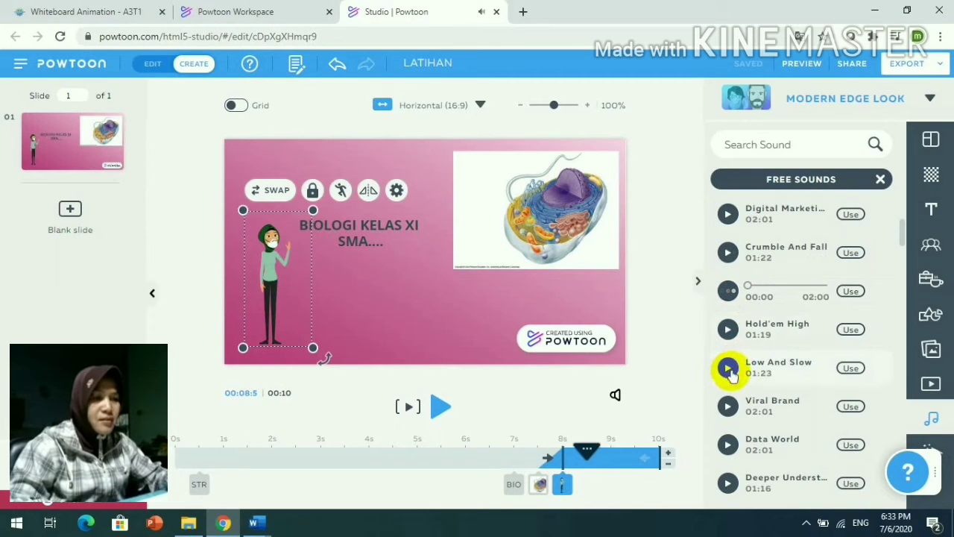
scroll(728, 370, "down", 3)
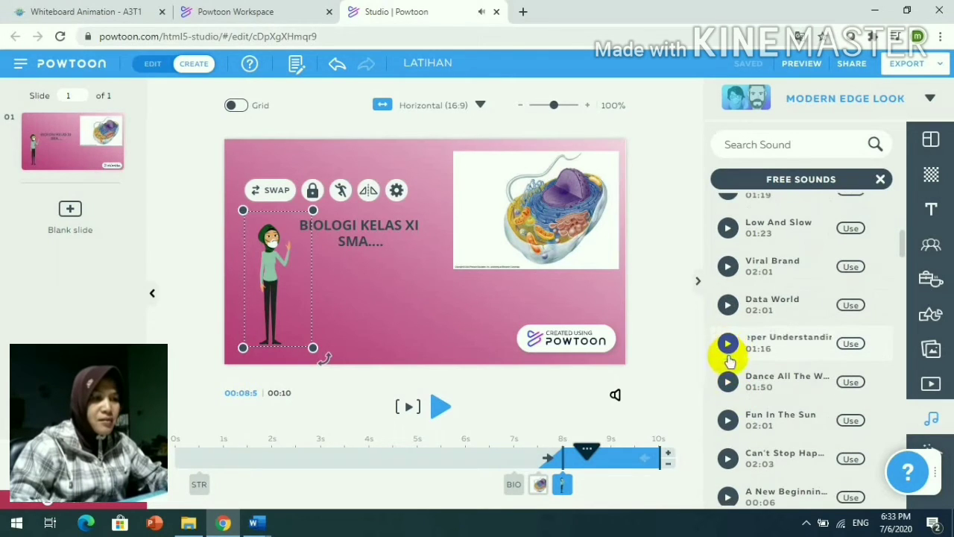
left_click(727, 343)
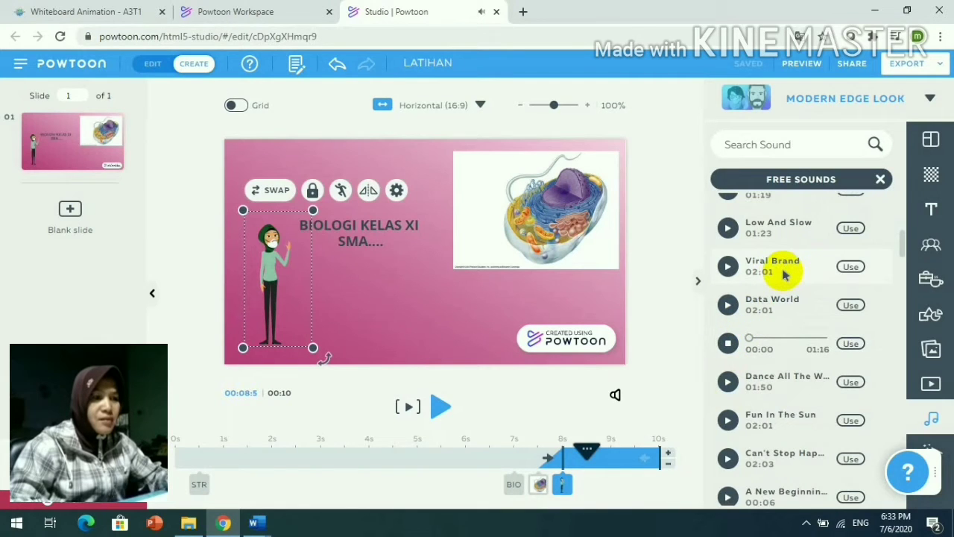
Step: Raise the computer's speaker volume to 34
left_click(806, 523)
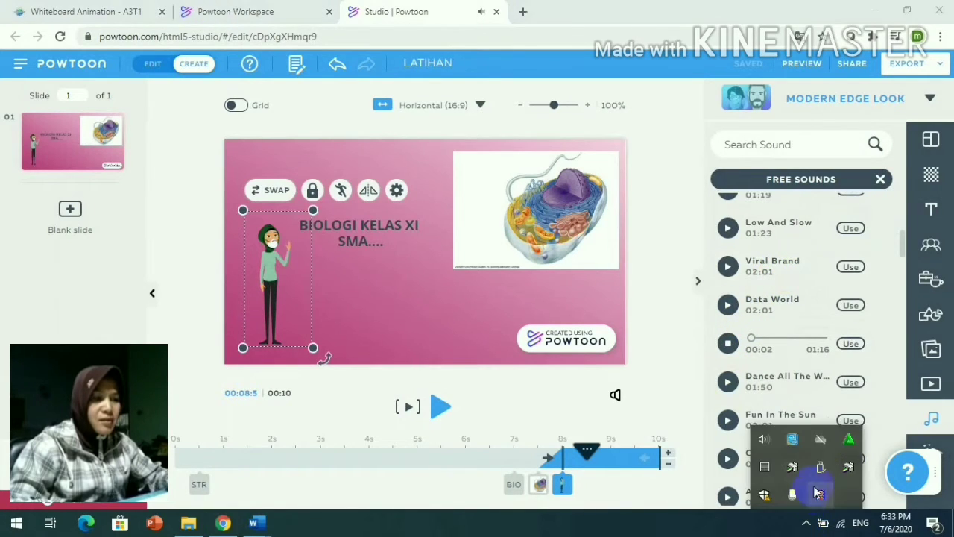
left_click(775, 438)
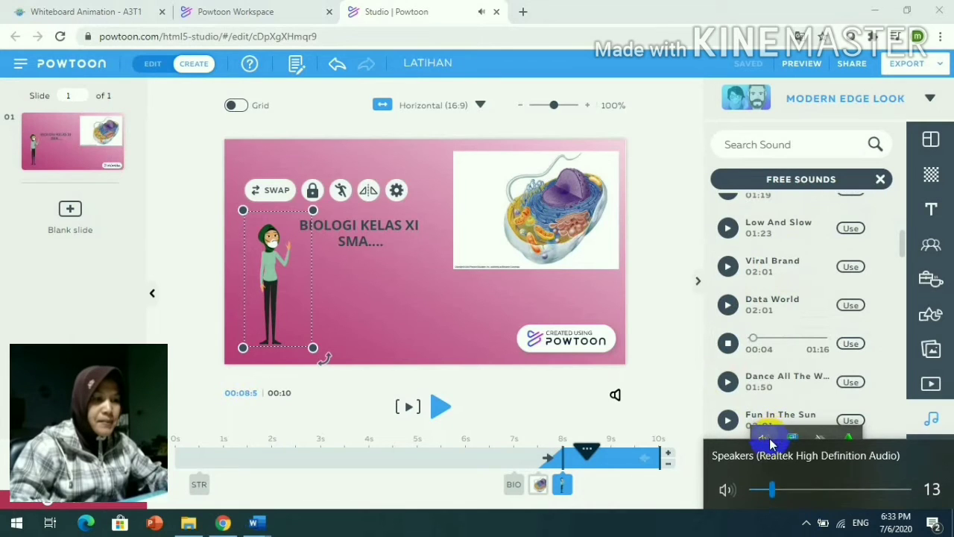
left_click_drag(770, 492, 804, 491)
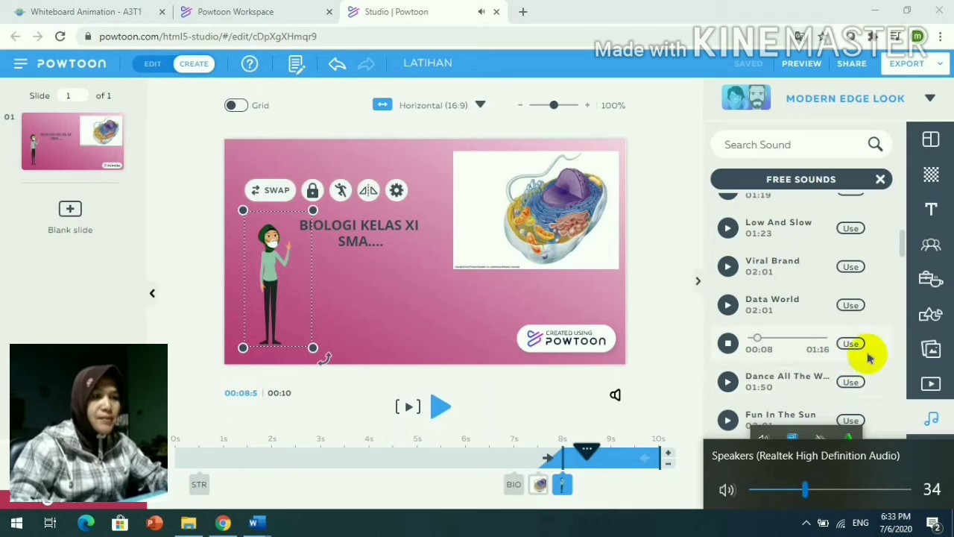
left_click(884, 305)
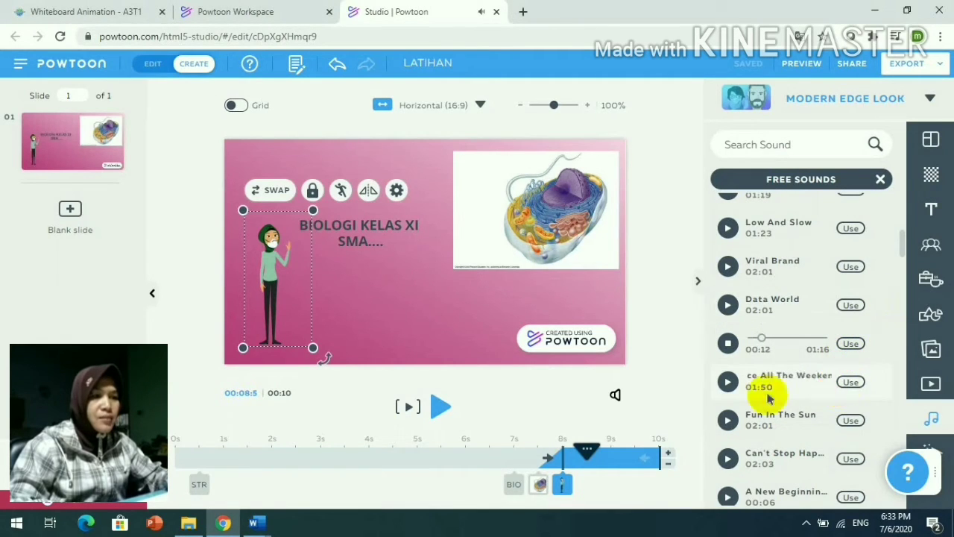
Step: Preview the free track Can't Stop Happiness and use it as the soundtrack of the entire Powtoon
scroll(730, 421, "down", 1)
scroll(733, 426, "down", 1)
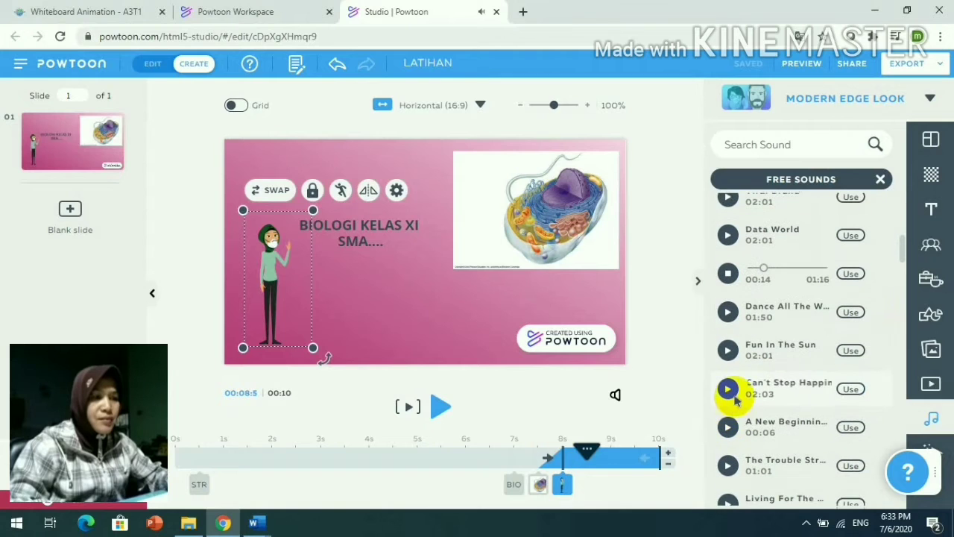
left_click(728, 389)
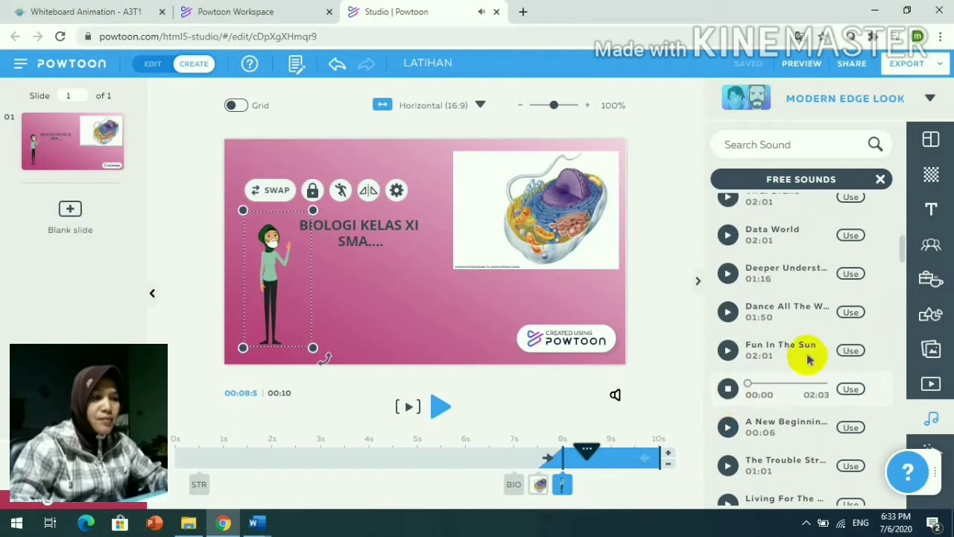
left_click(850, 388)
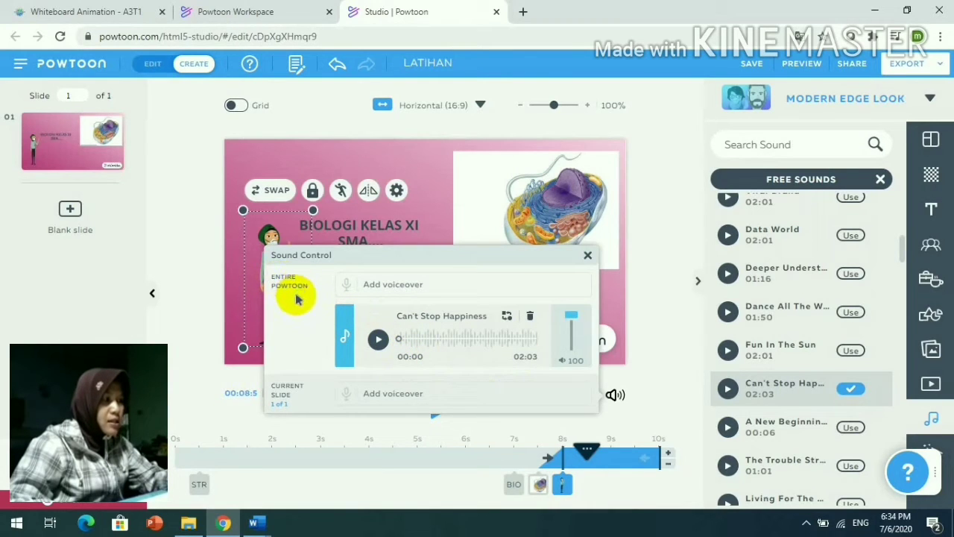
double_click(381, 399)
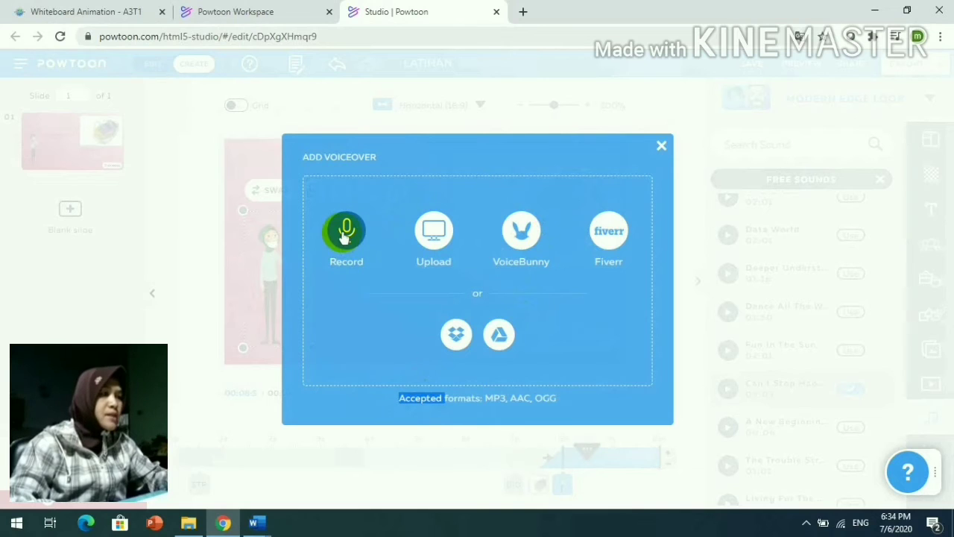
left_click(345, 234)
left_click(342, 230)
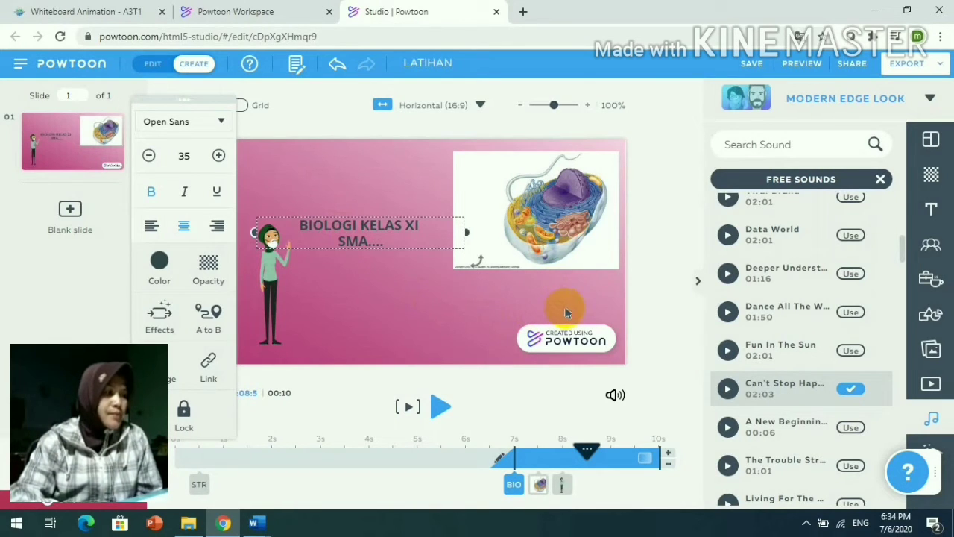
left_click(615, 397)
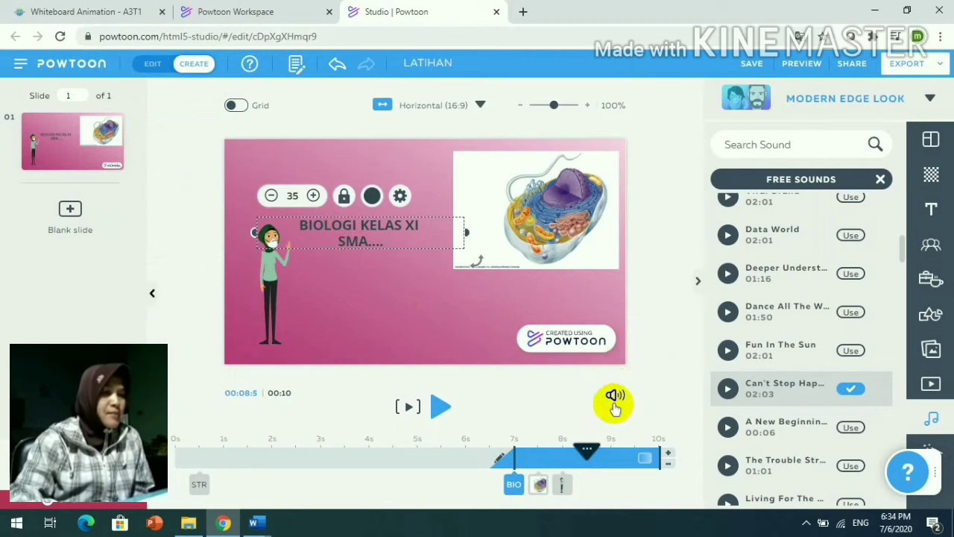
Step: Record a voiceover of about 8 seconds for the current slide and play the recording back
left_click(614, 394)
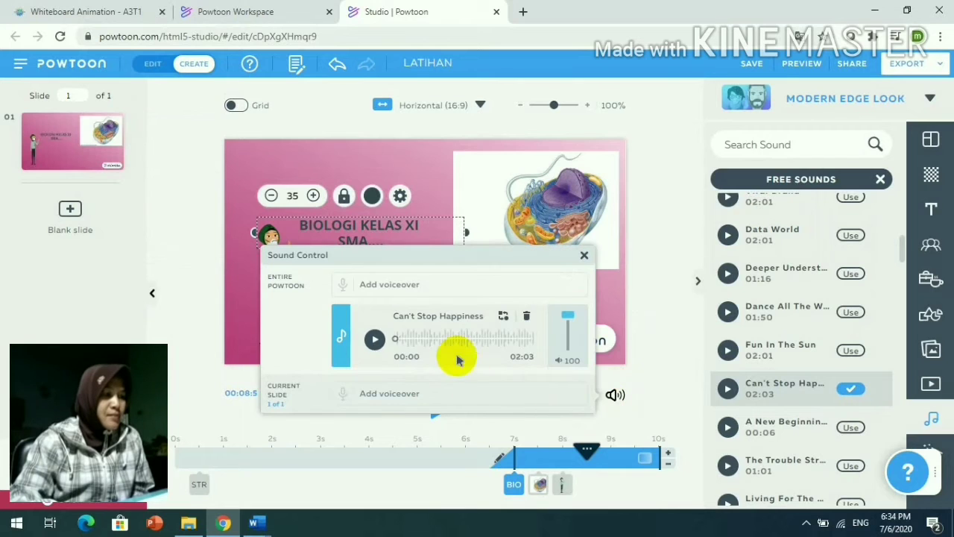
left_click(371, 395)
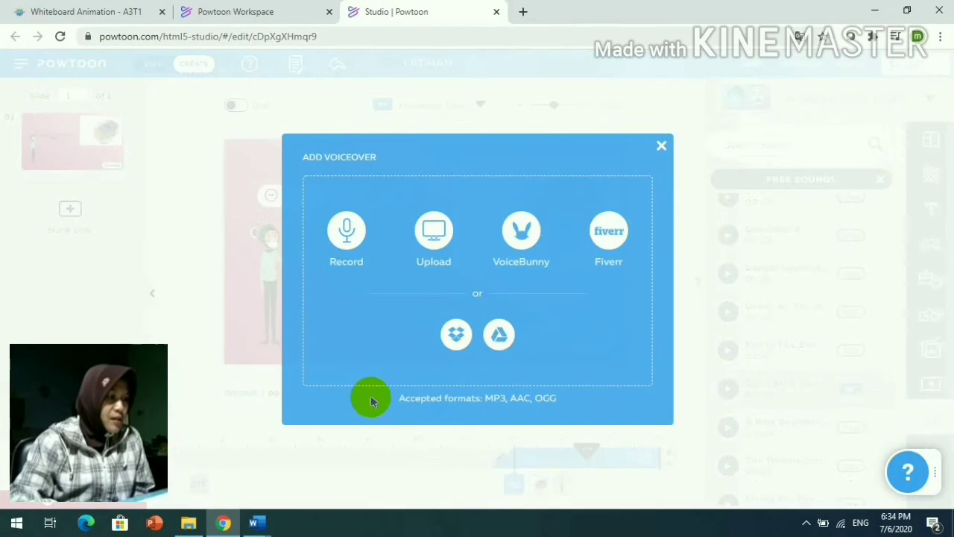
left_click(345, 230)
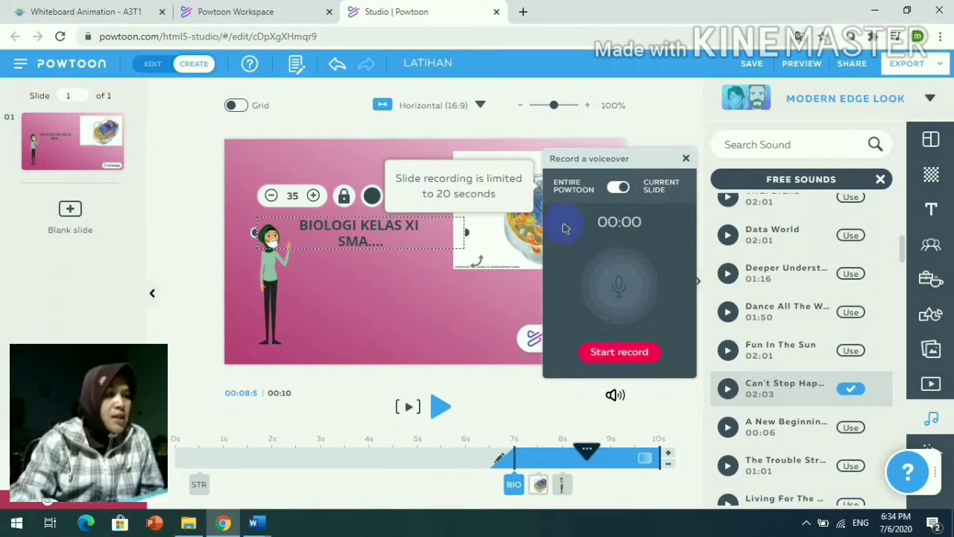
left_click(619, 352)
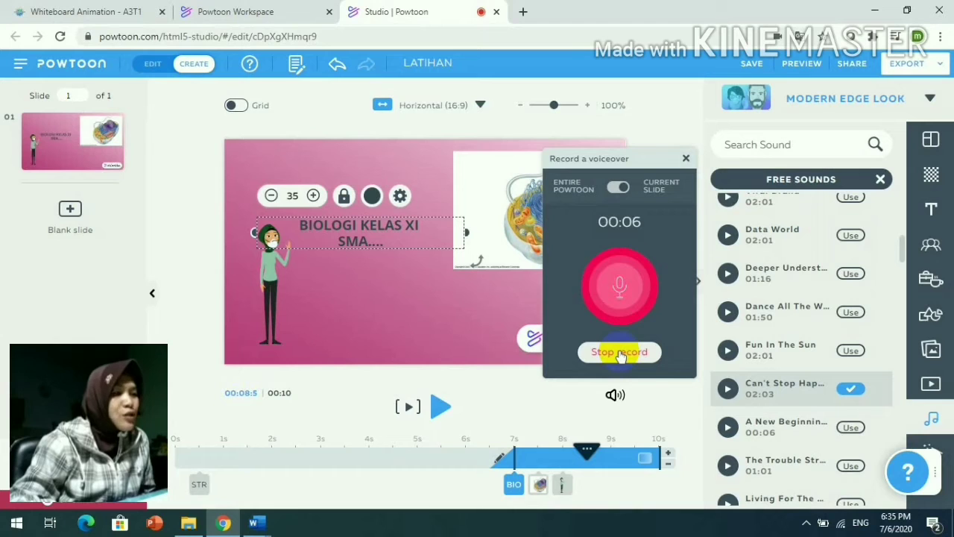
left_click(620, 353)
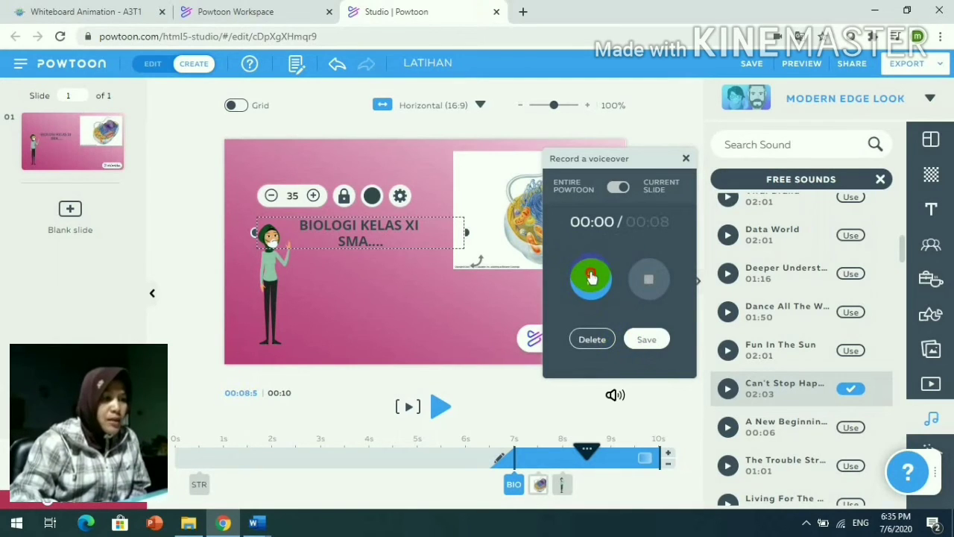
left_click(590, 278)
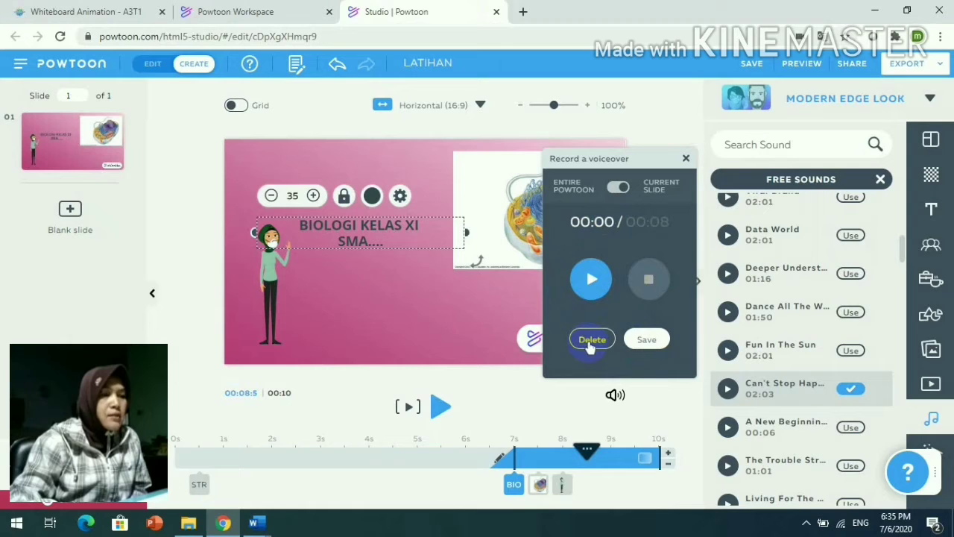
Step: Save the recording as STRUKTUR SEL and play it together with the background music
left_click(645, 339)
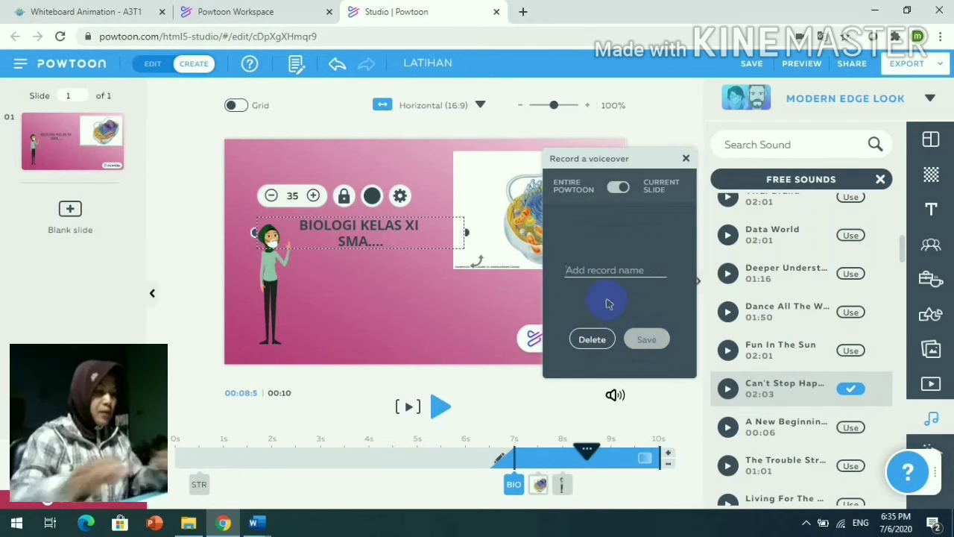
type("STRUKTUR SEL")
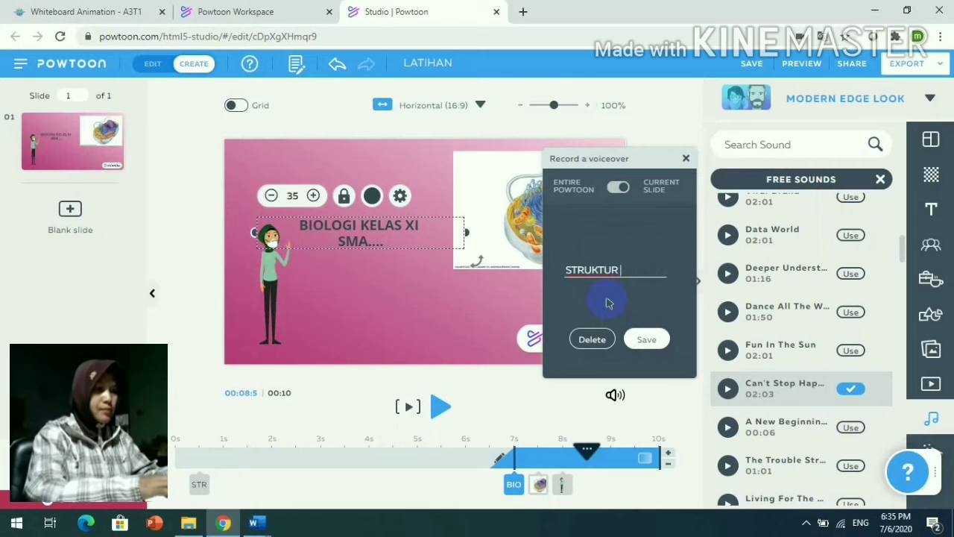
left_click(643, 339)
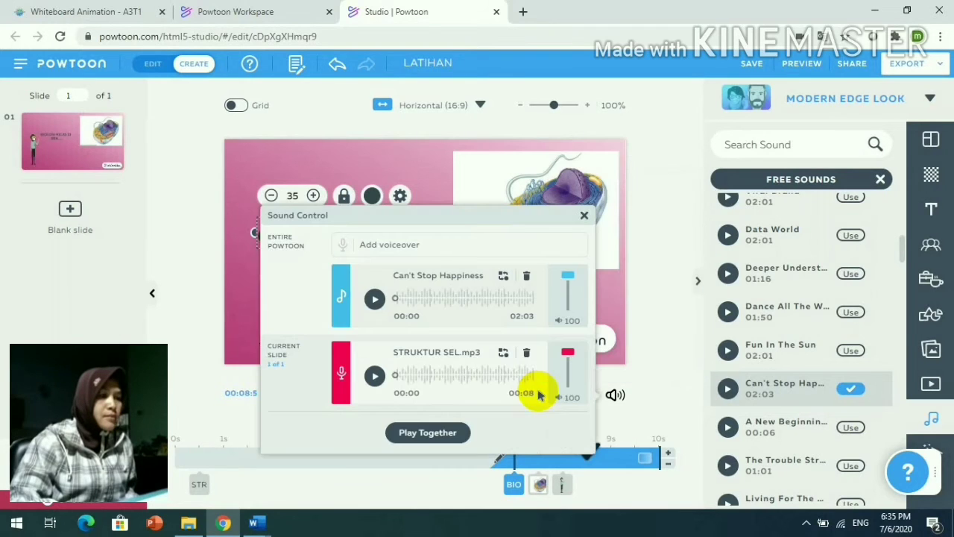
left_click(412, 435)
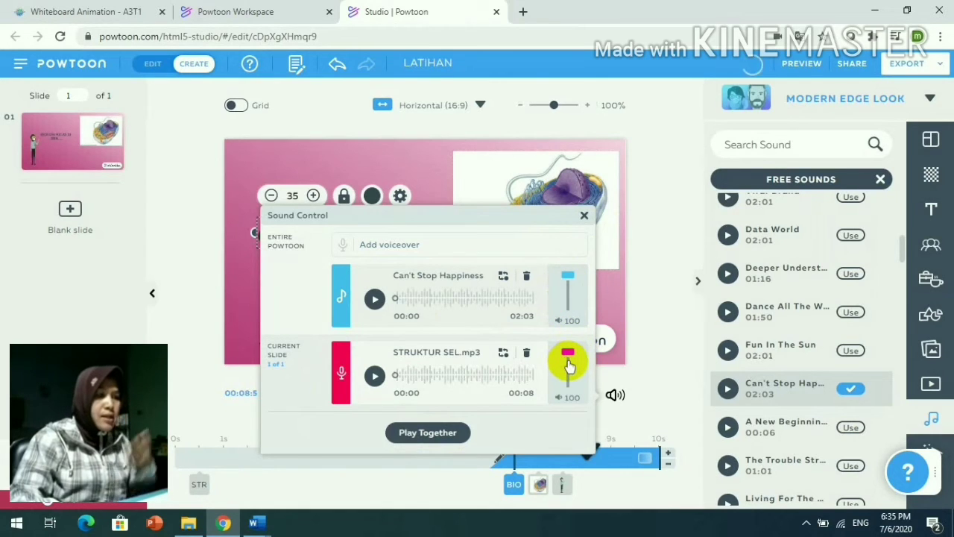
left_click(585, 217)
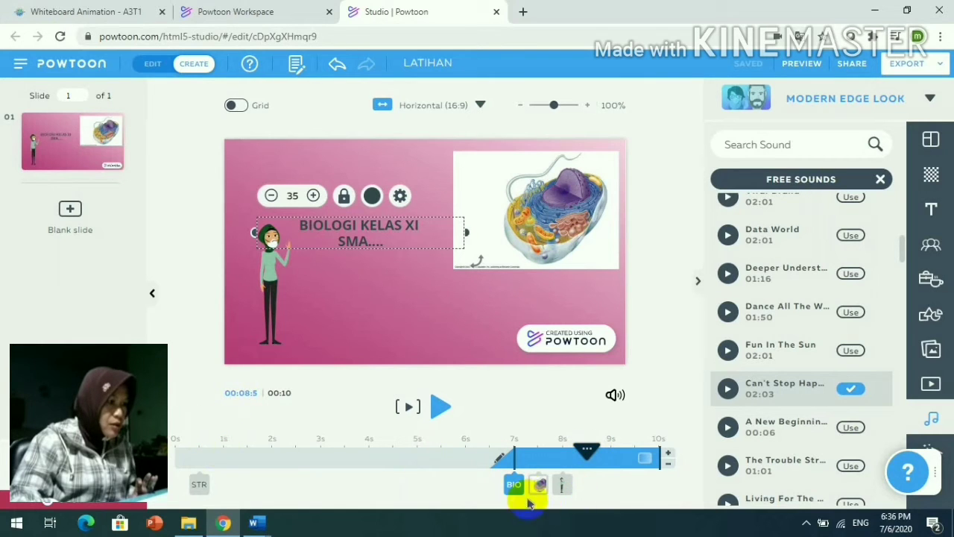
Step: Keep the STRUKTUR SEL title on screen until the slide's end and start the BIOLOGI KELAS XI subtitle at 3 seconds
left_click(203, 484)
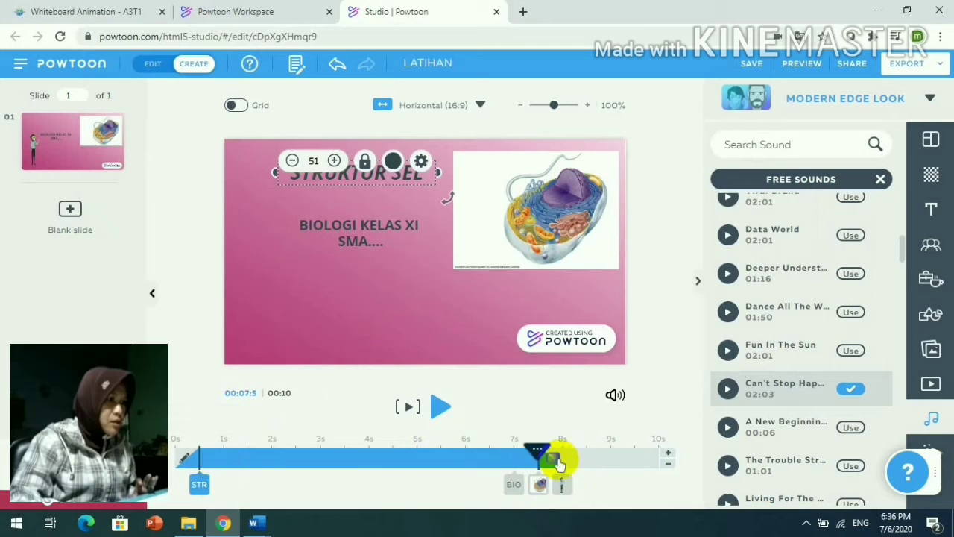
left_click_drag(537, 460, 673, 447)
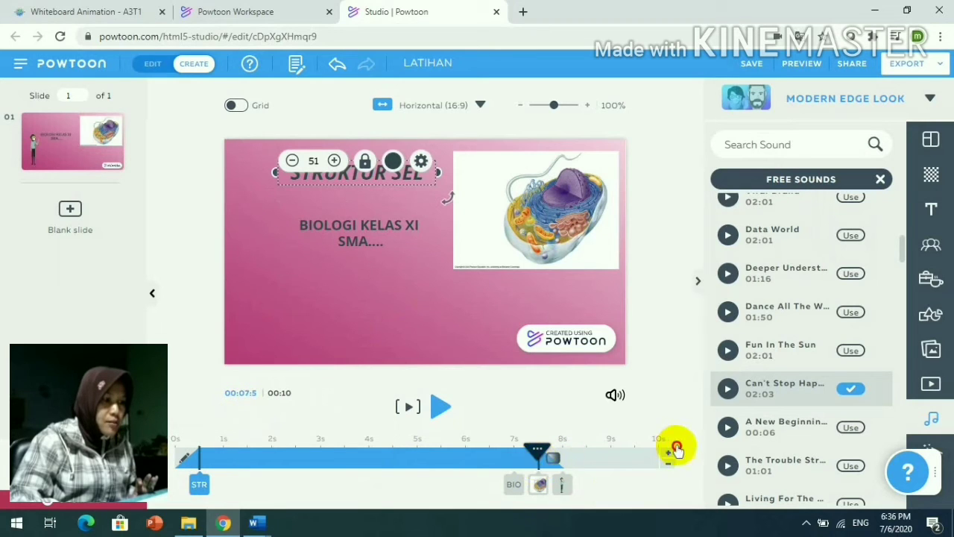
left_click(512, 486)
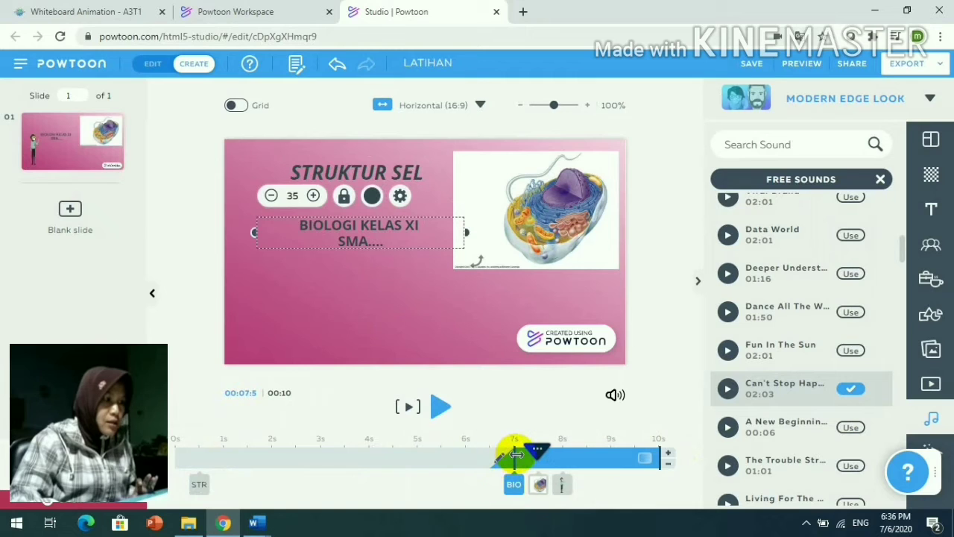
left_click_drag(515, 455, 319, 454)
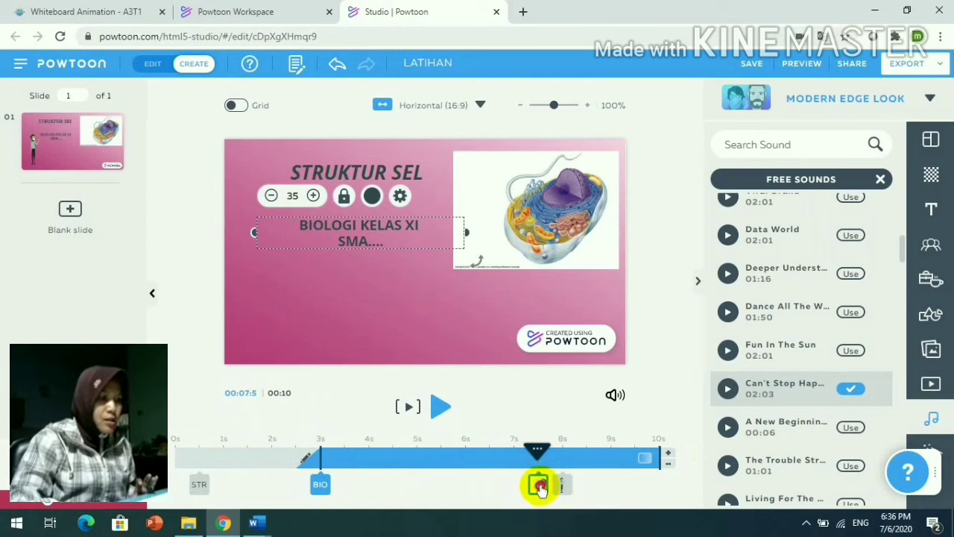
Step: Set the cell image to appear at about 5.5 seconds and the waving character at 1 second
left_click_drag(541, 486, 445, 485)
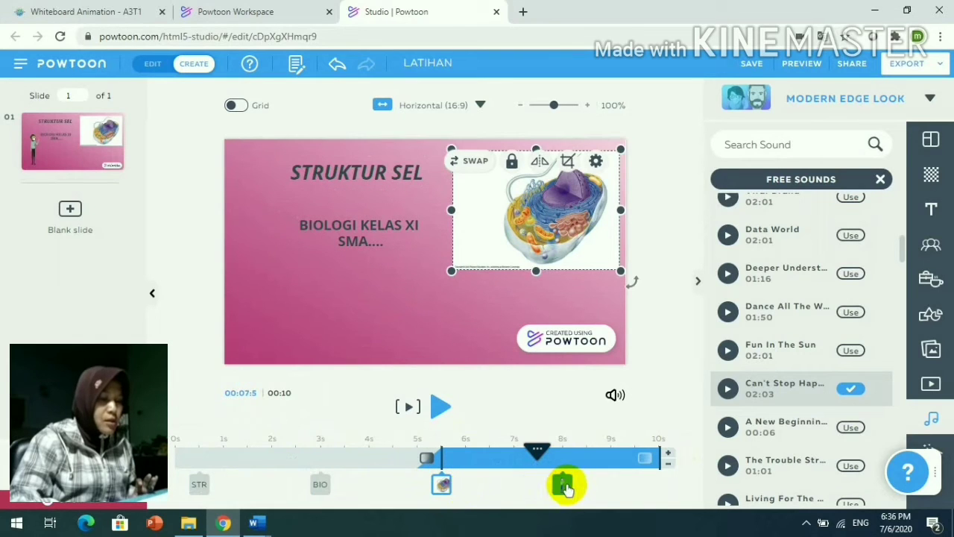
left_click_drag(566, 486, 222, 486)
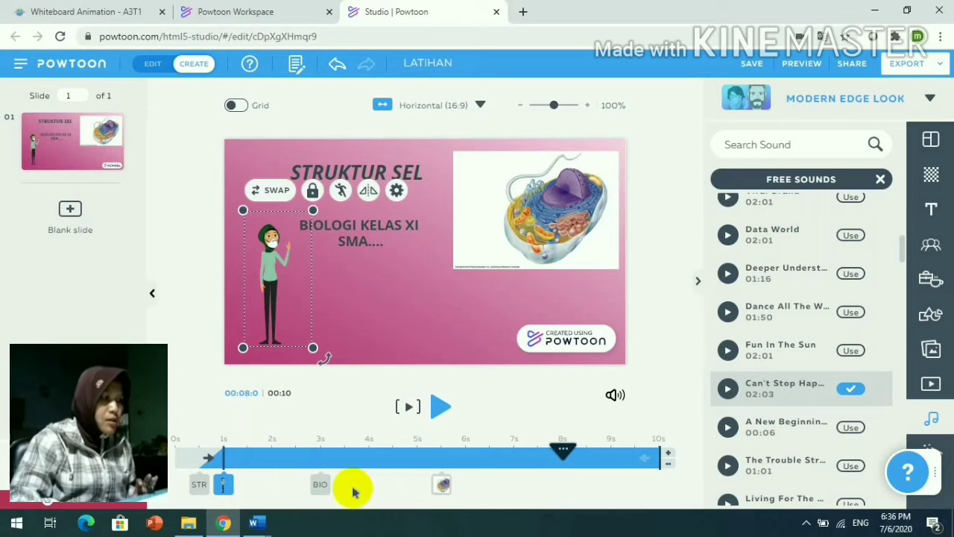
Step: Lengthen the slide to 13 seconds and play it to check the new timing
left_click(667, 455)
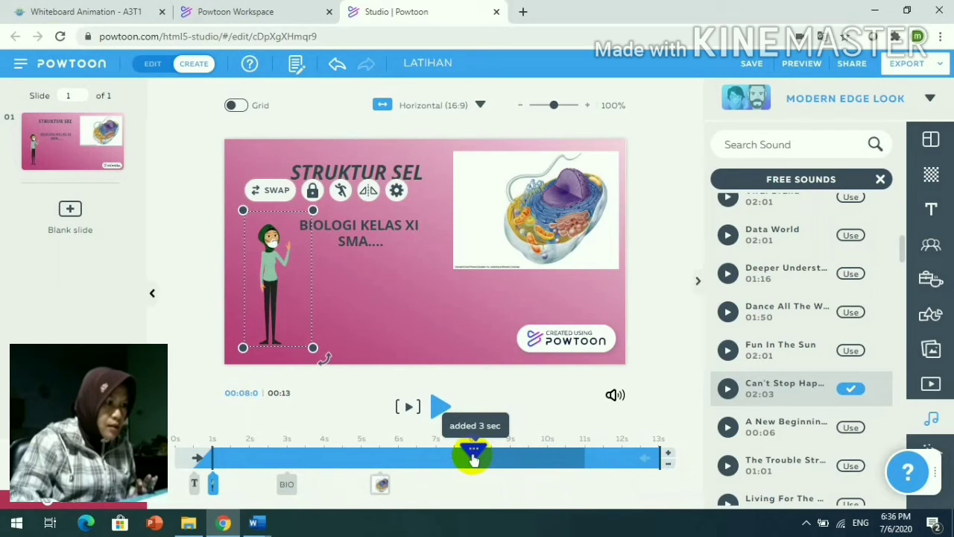
left_click_drag(473, 457, 214, 459)
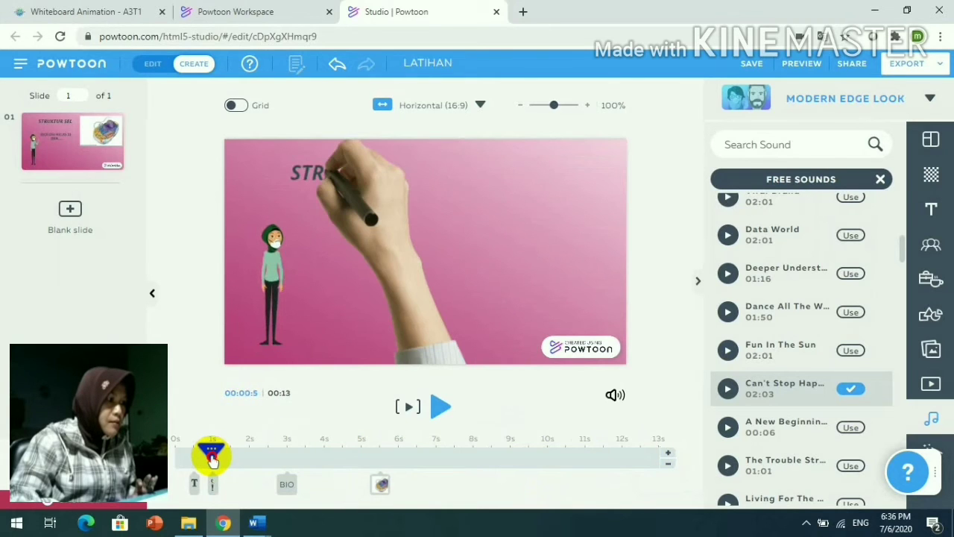
left_click(408, 409)
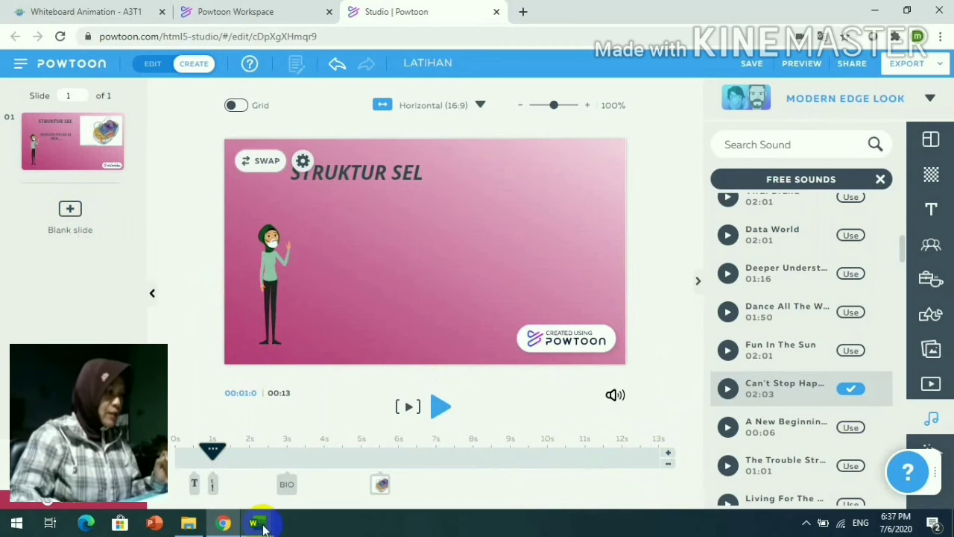
Step: Switch to Word and examine the GBIM outline document, from its cover page to the table of competencies and material topics
mouse_move(262, 528)
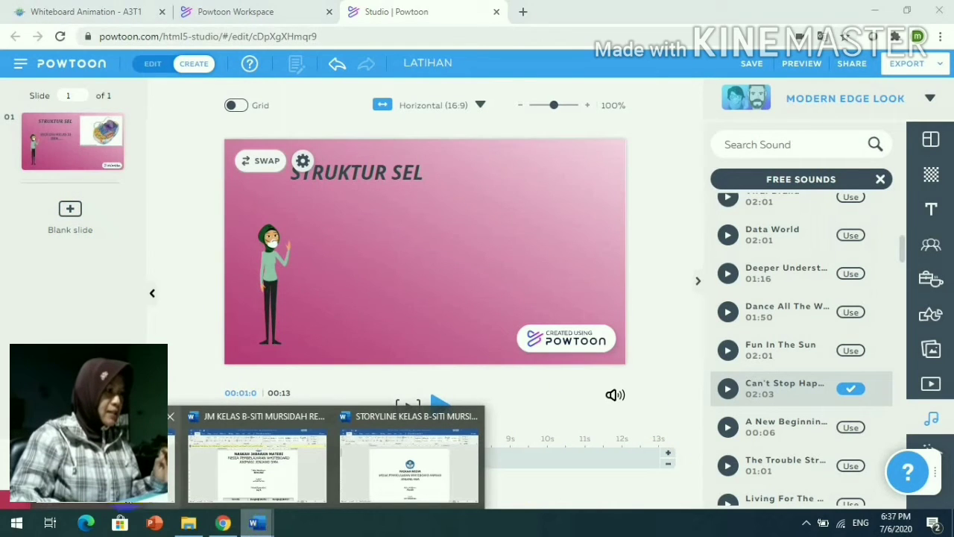
left_click(255, 458)
scroll(379, 308, "up", 1)
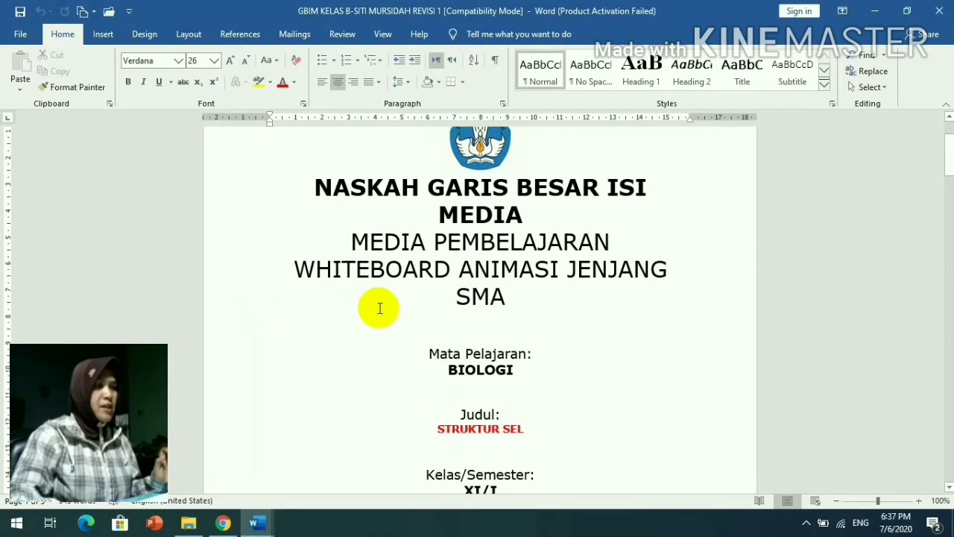
scroll(382, 321, "down", 15)
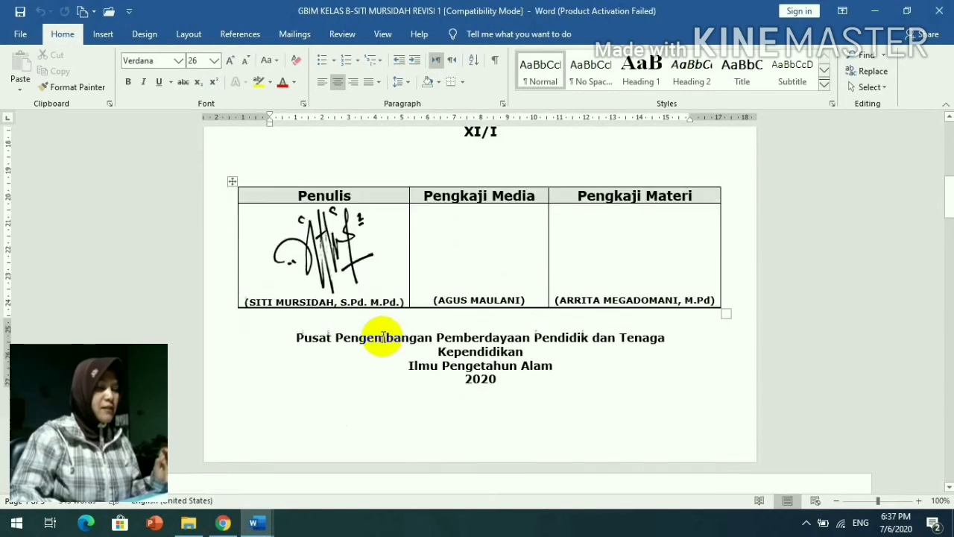
scroll(382, 344, "down", 6)
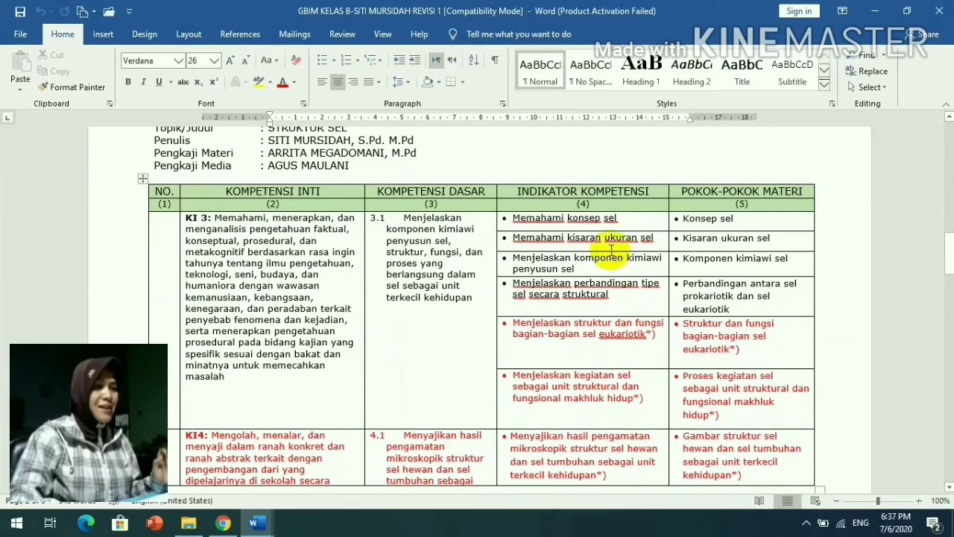
scroll(619, 272, "down", 3)
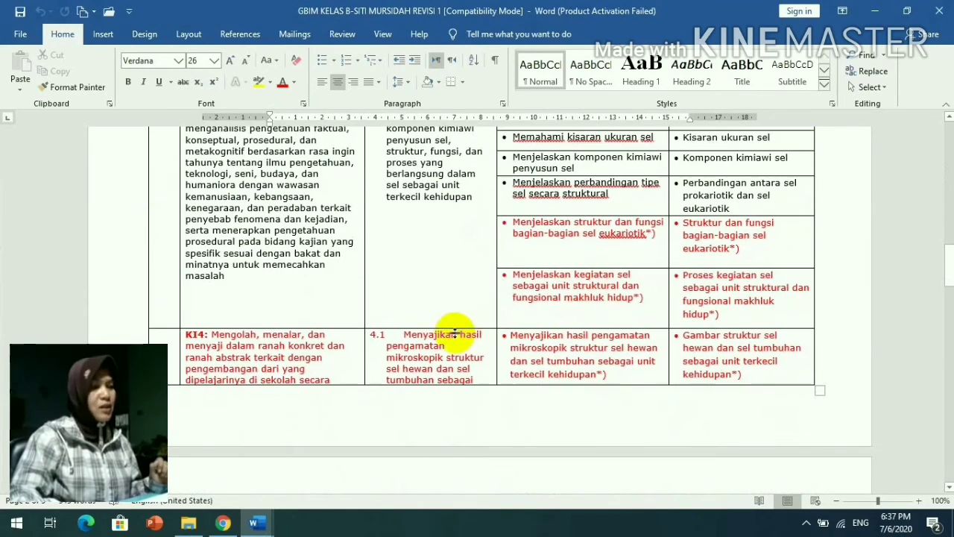
scroll(455, 333, "up", 5)
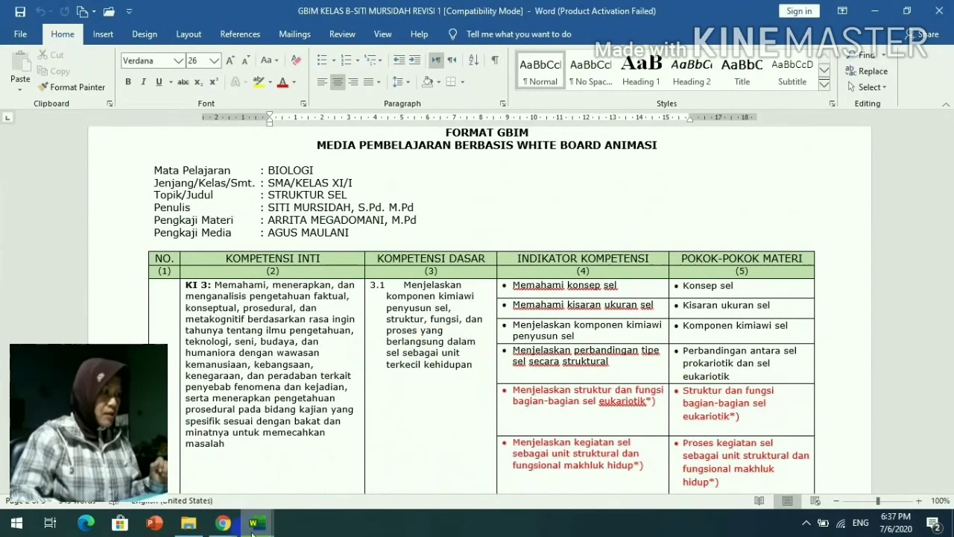
Step: Examine the JM material script from its cover to the section on the cell's chemical components, and bring up the STORYLINE script
mouse_move(262, 528)
left_click(251, 402)
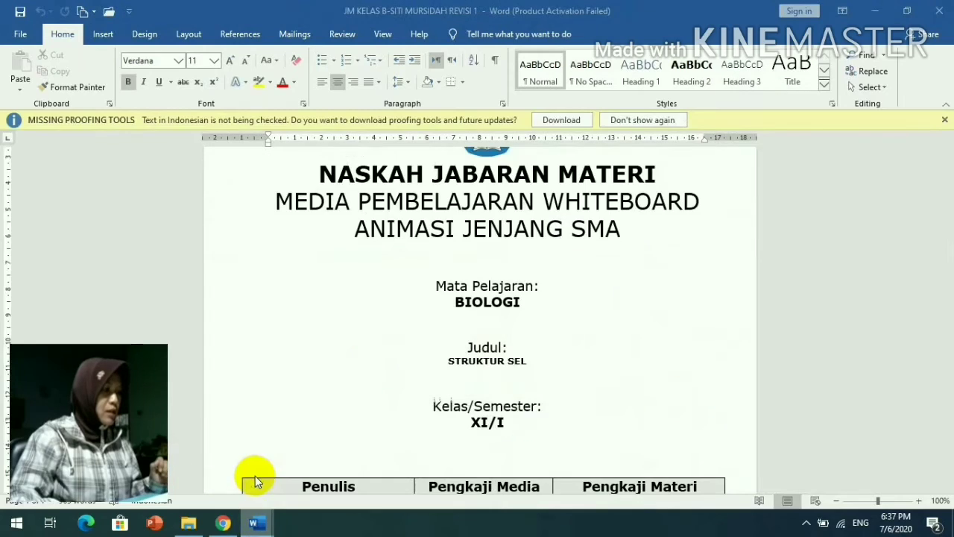
scroll(526, 332, "down", 10)
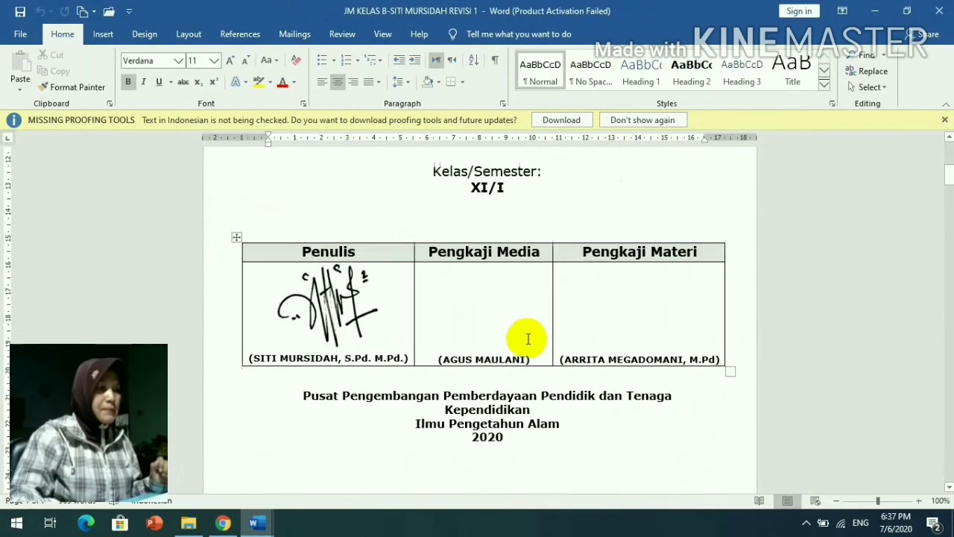
scroll(526, 341, "down", 18)
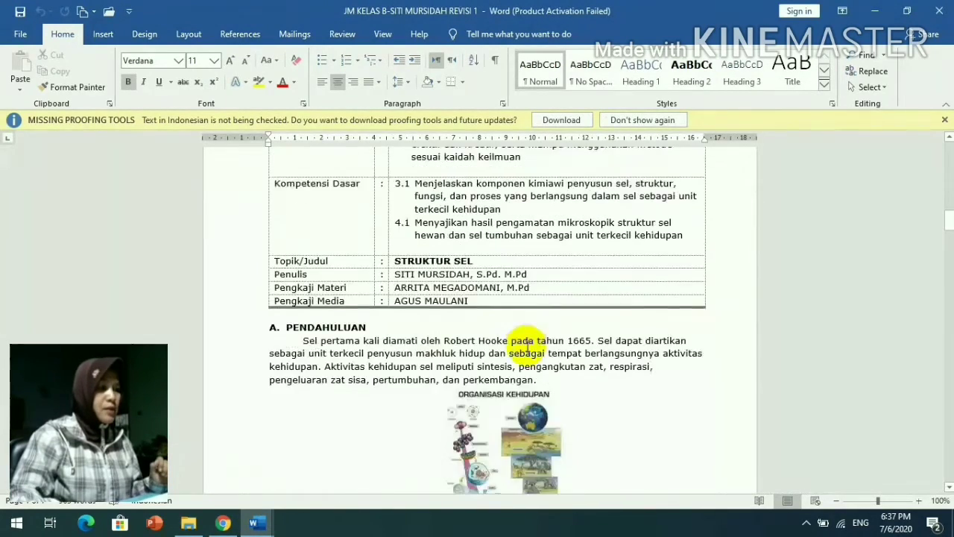
scroll(525, 350, "down", 15)
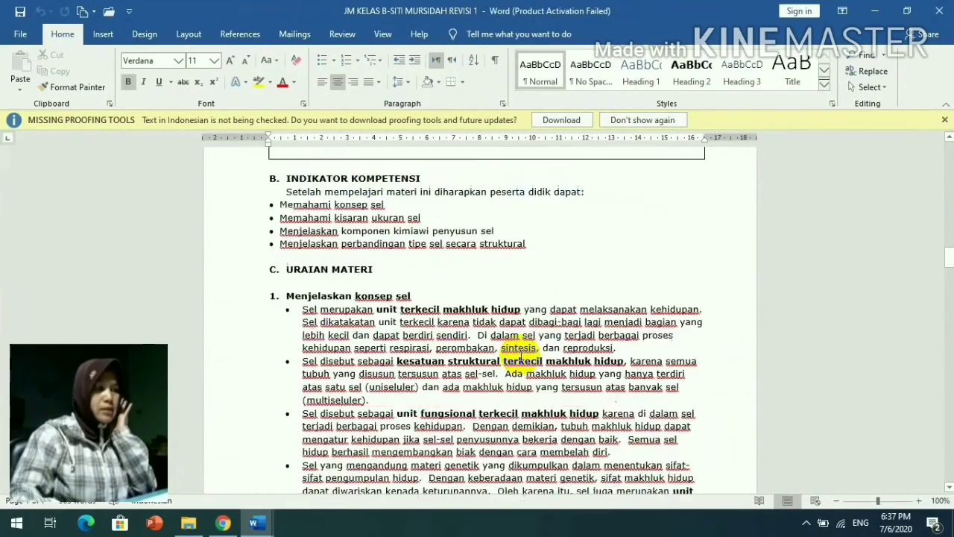
scroll(519, 363, "down", 16)
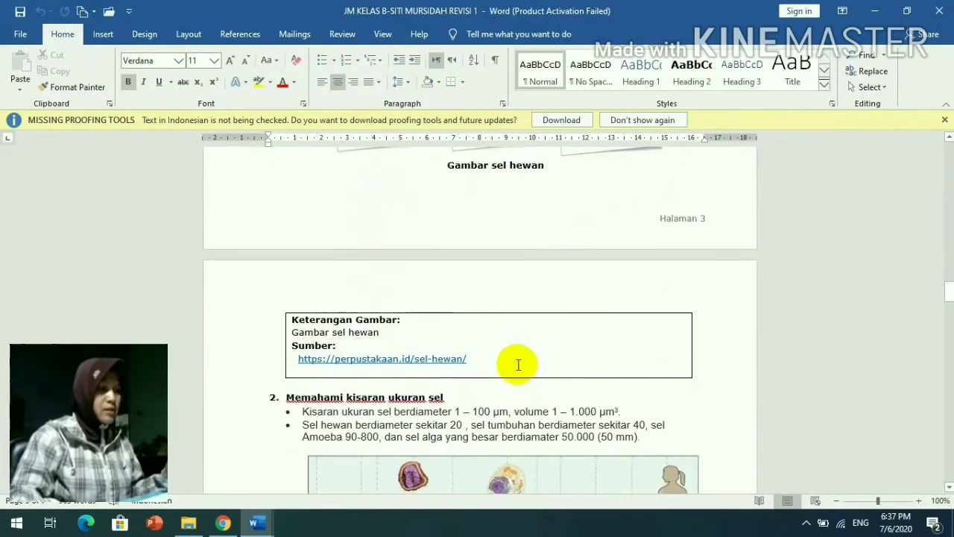
scroll(514, 370, "down", 10)
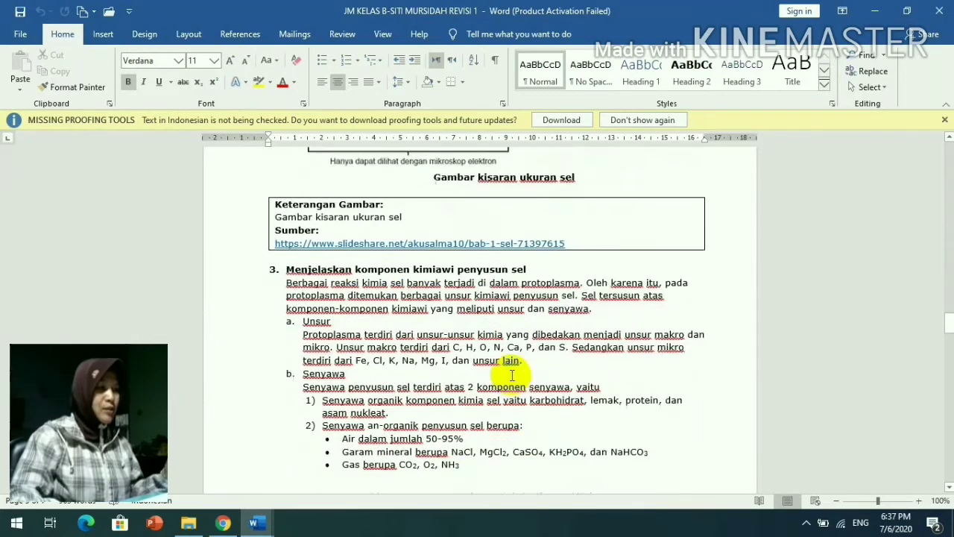
mouse_move(256, 521)
left_click(388, 476)
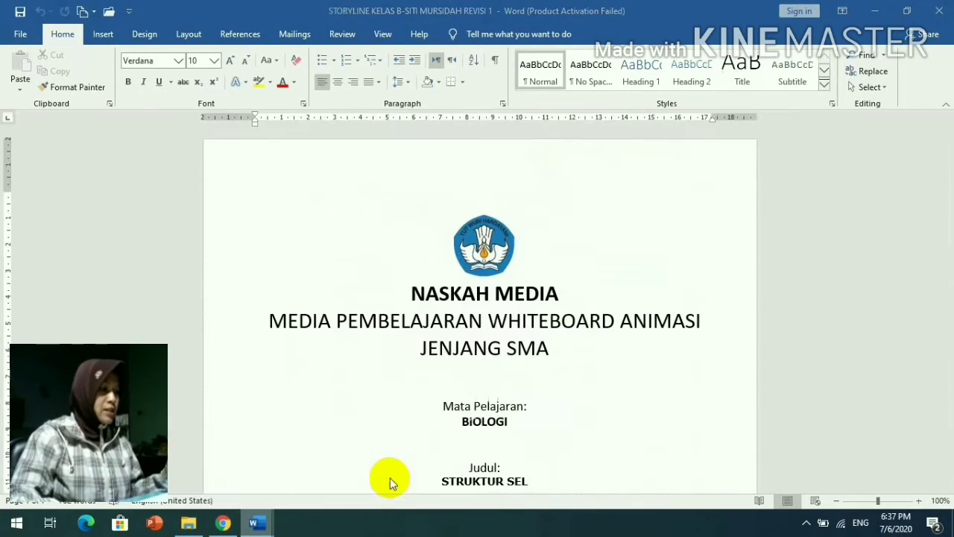
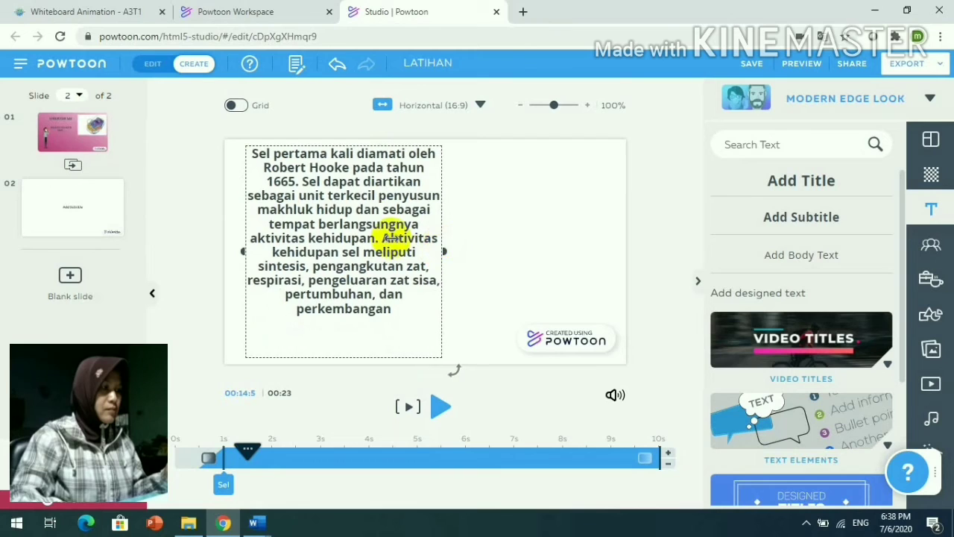
Step: Give the Robert Hooke paragraph on slide 2 the Write text effect as its enter effect
left_click(294, 66)
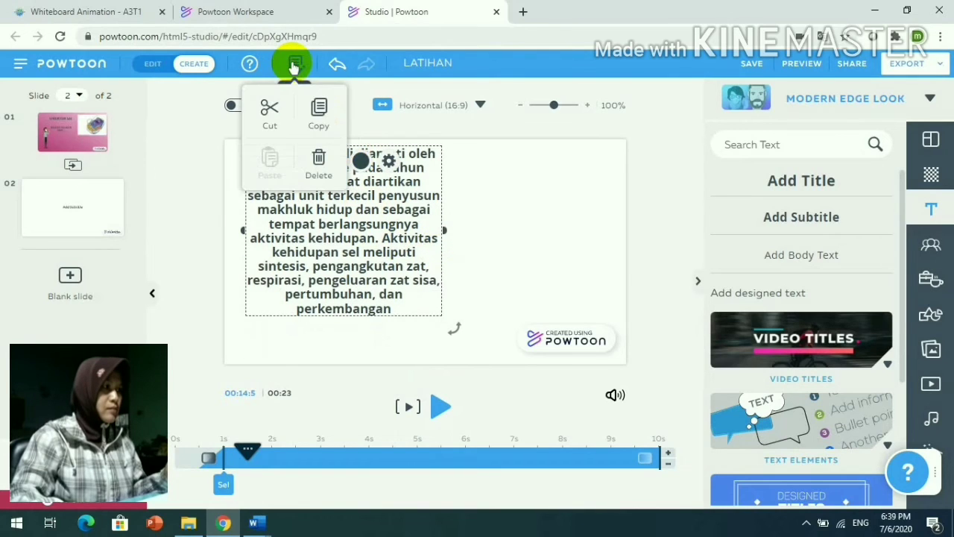
left_click(489, 221)
left_click(397, 259)
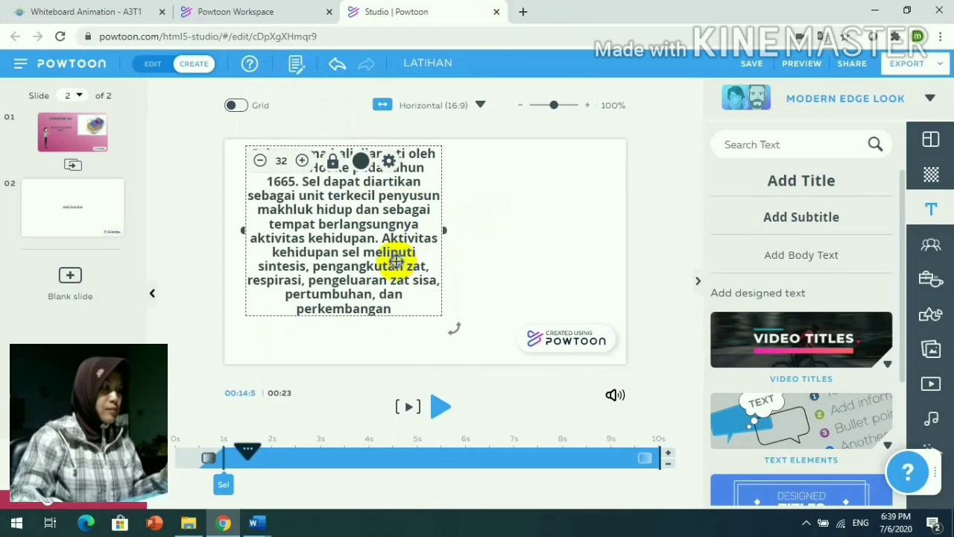
left_click(389, 163)
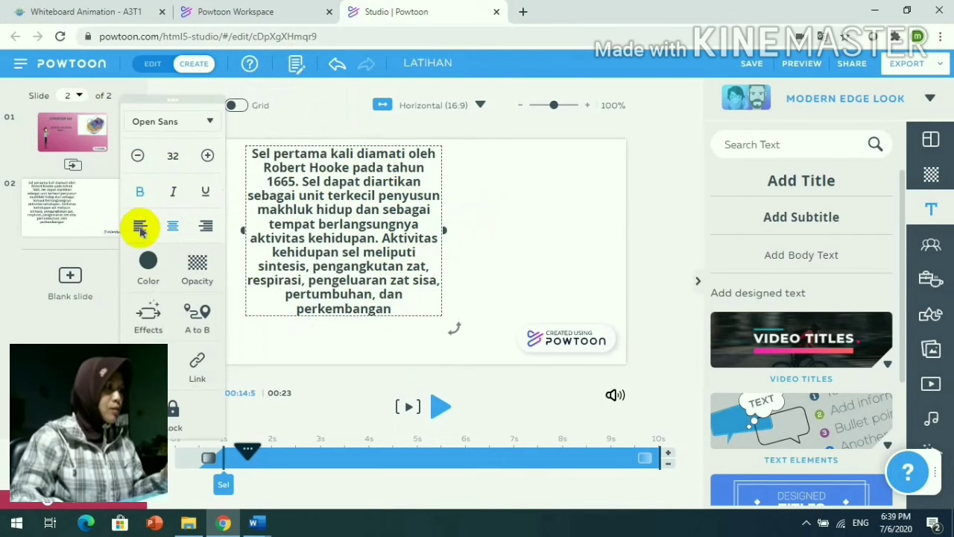
left_click(149, 325)
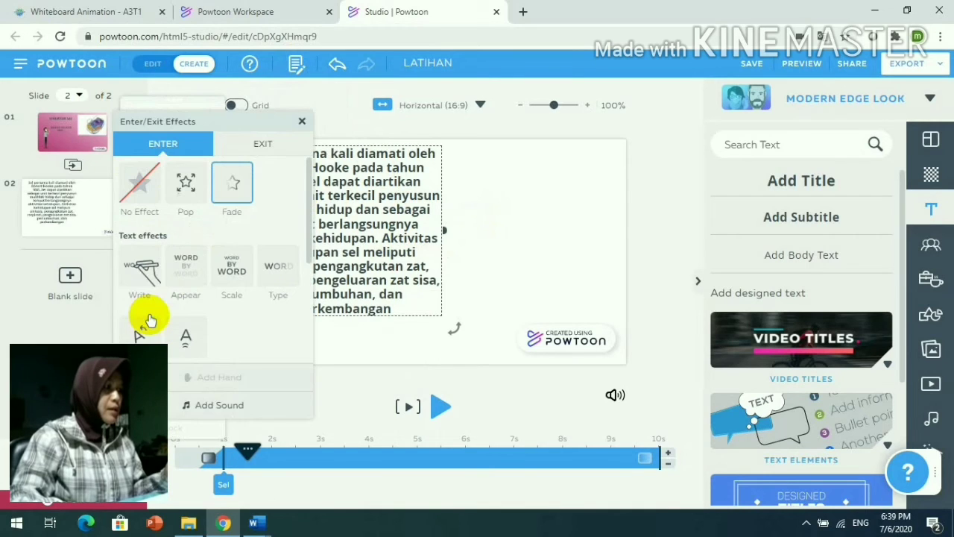
left_click(143, 264)
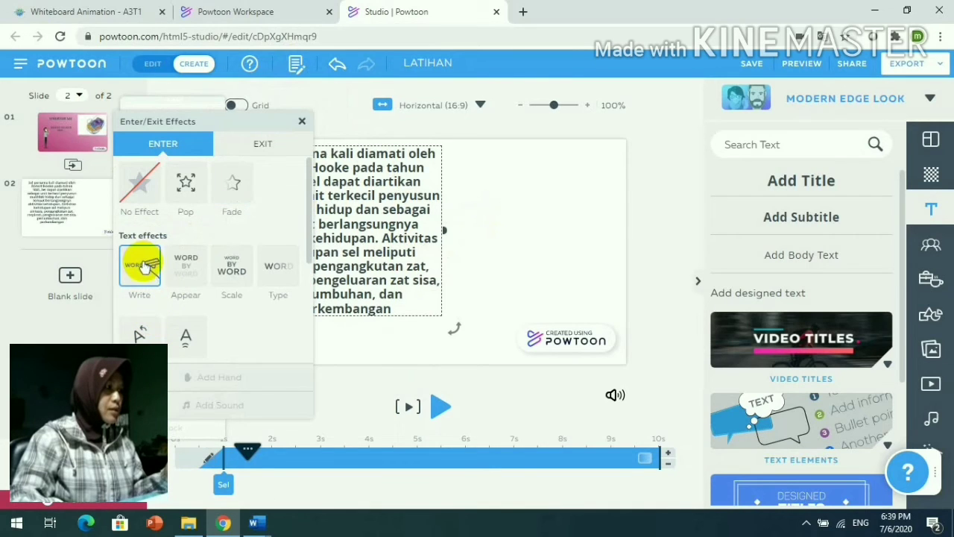
left_click(301, 121)
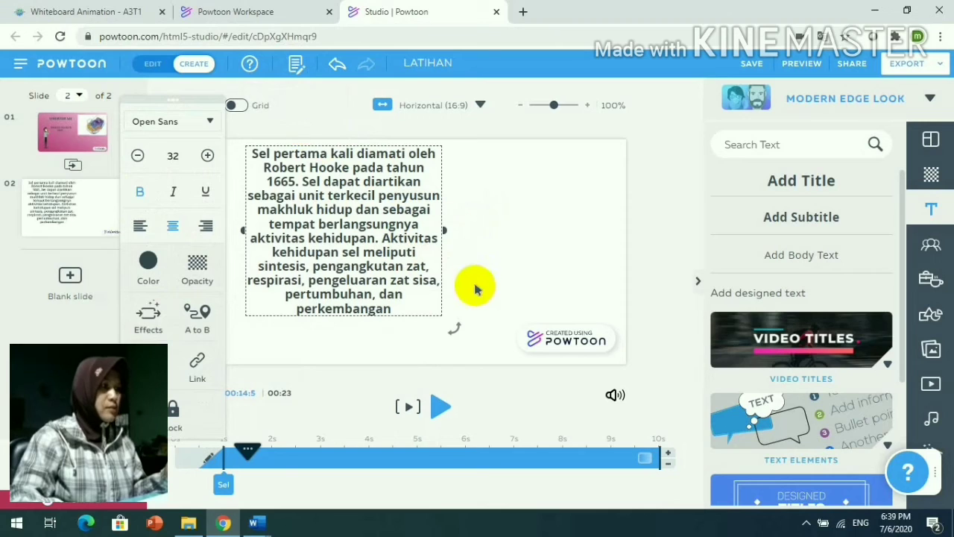
left_click(341, 332)
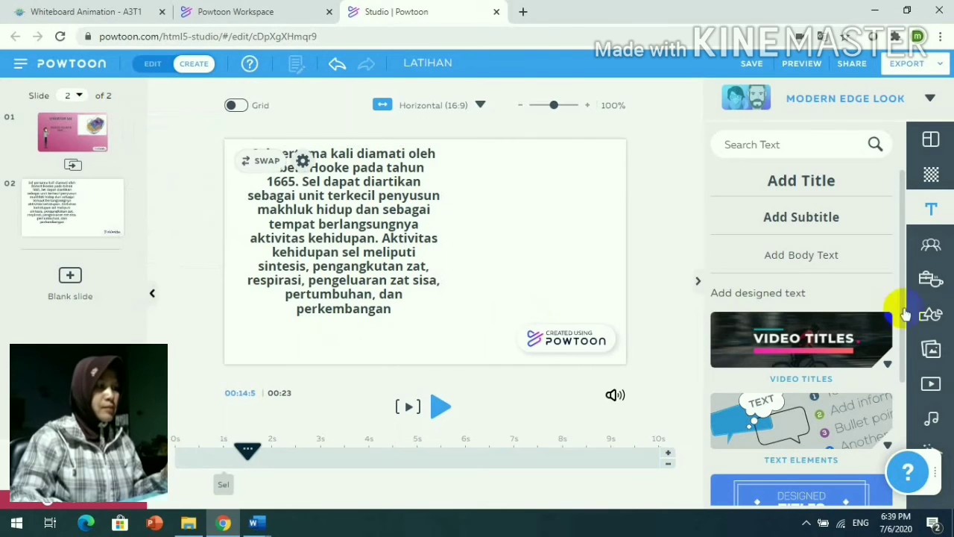
Step: Choose the Modern Edge look for the Powtoon and browse its scene categories
left_click(928, 250)
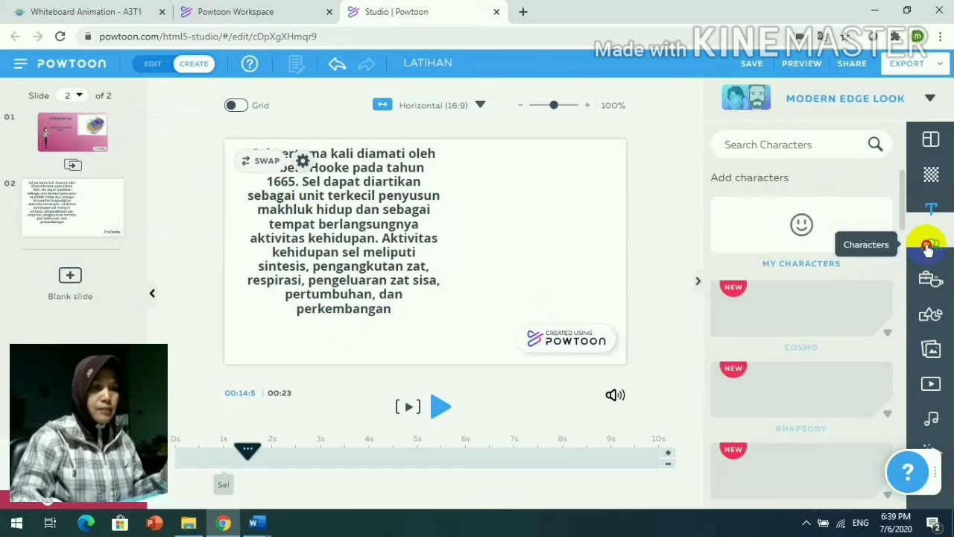
left_click(928, 250)
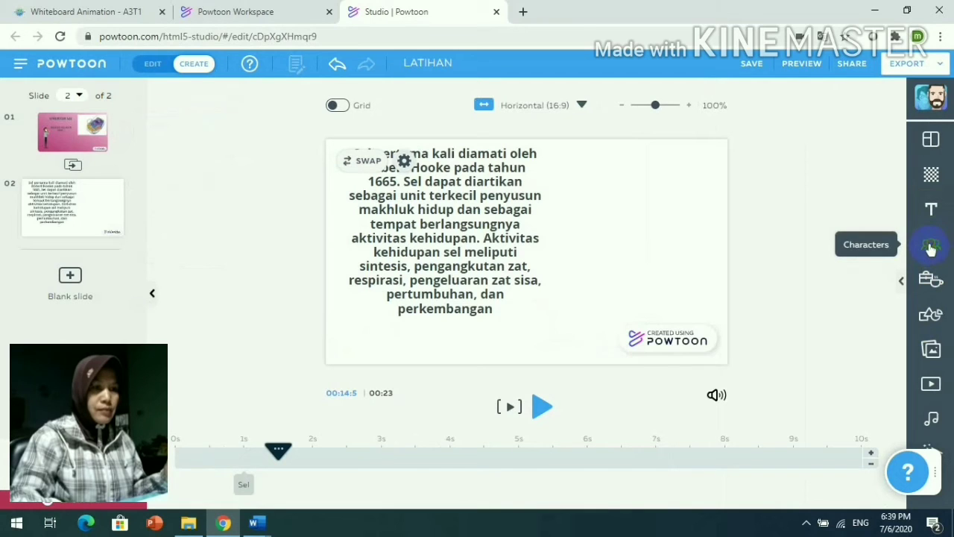
left_click(899, 284)
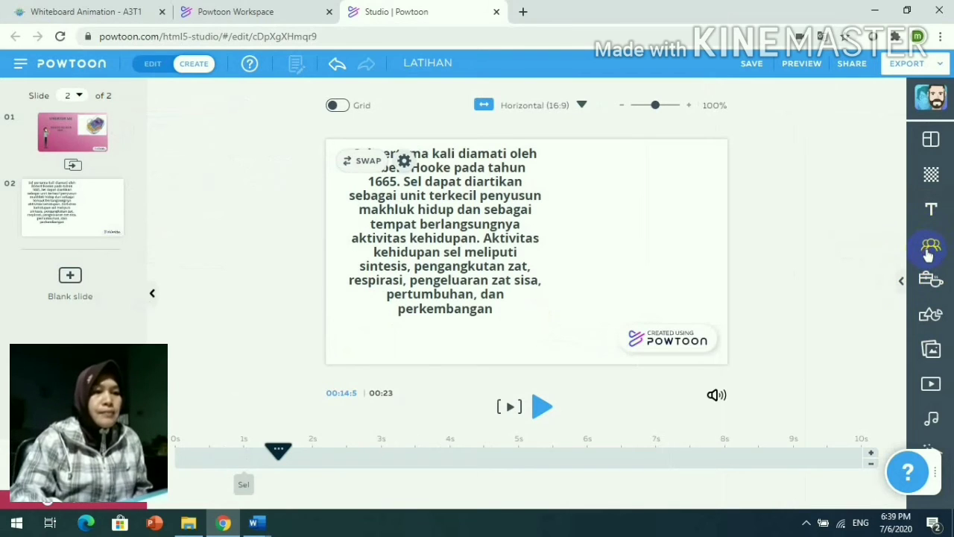
left_click(922, 98)
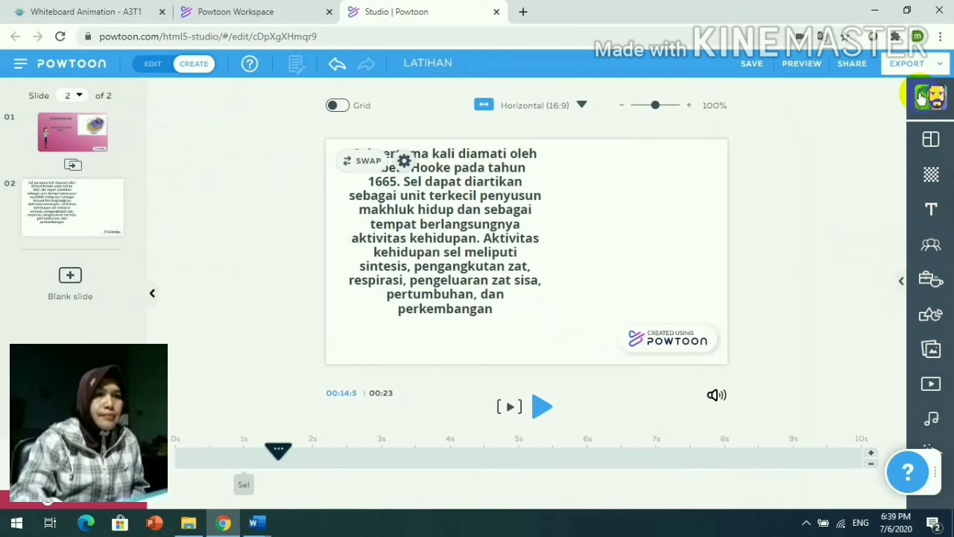
left_click(901, 282)
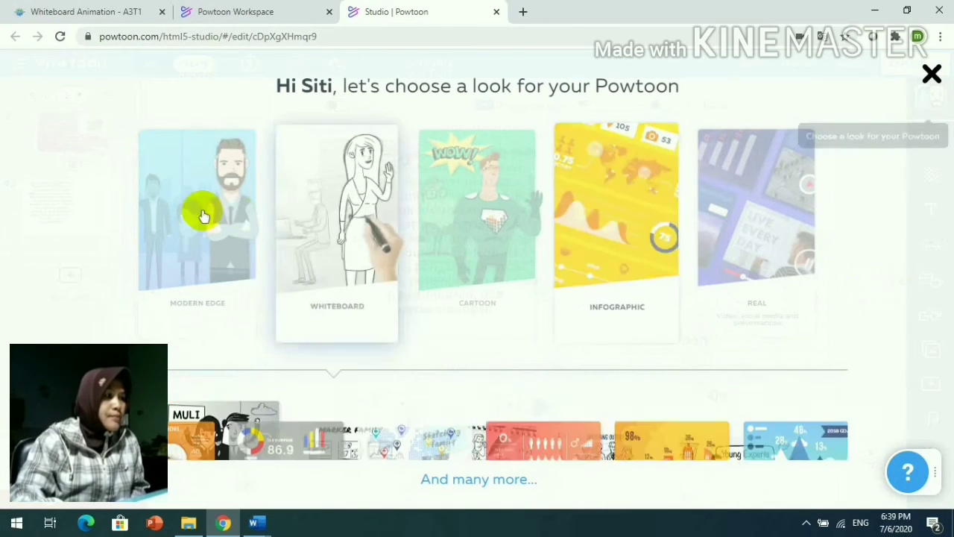
left_click(203, 215)
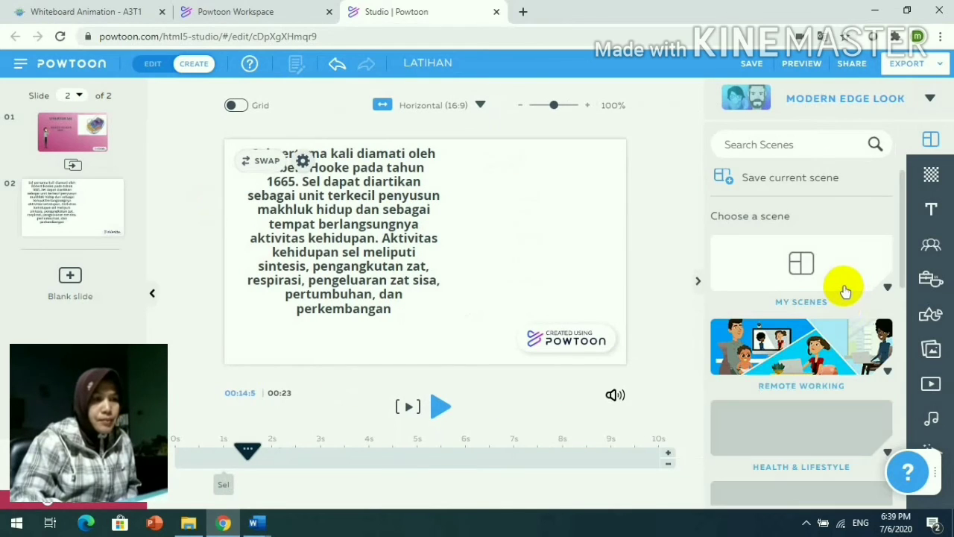
scroll(838, 298, "down", 1)
scroll(857, 317, "down", 7)
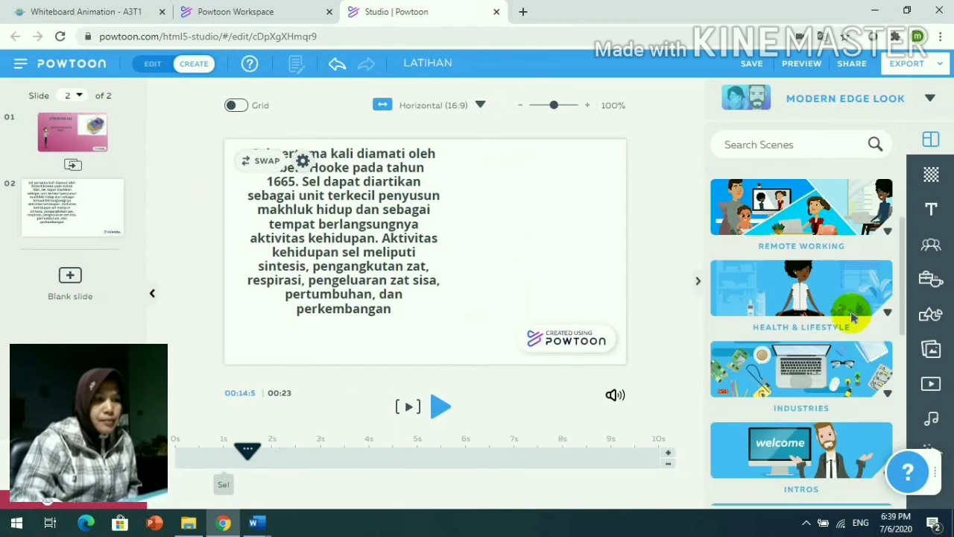
scroll(853, 320, "up", 5)
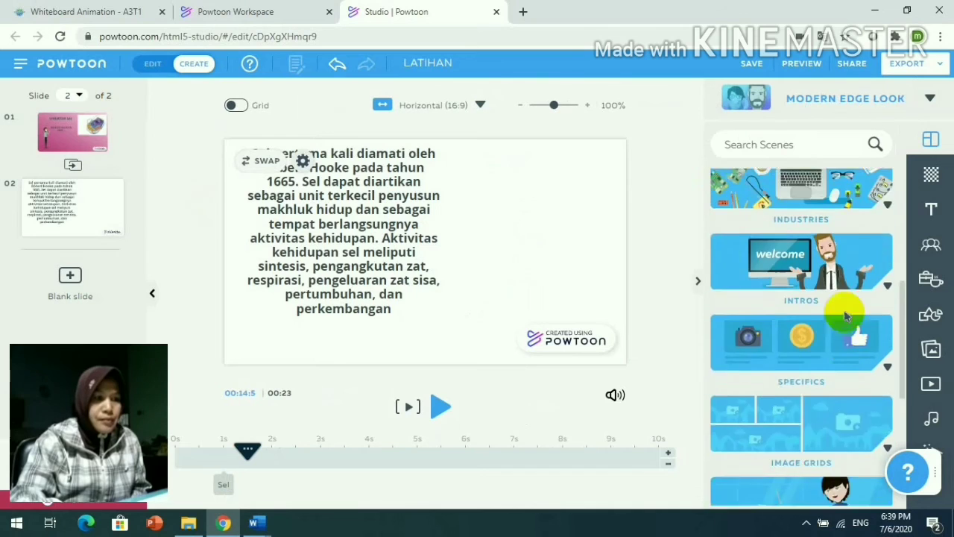
scroll(842, 313, "up", 3)
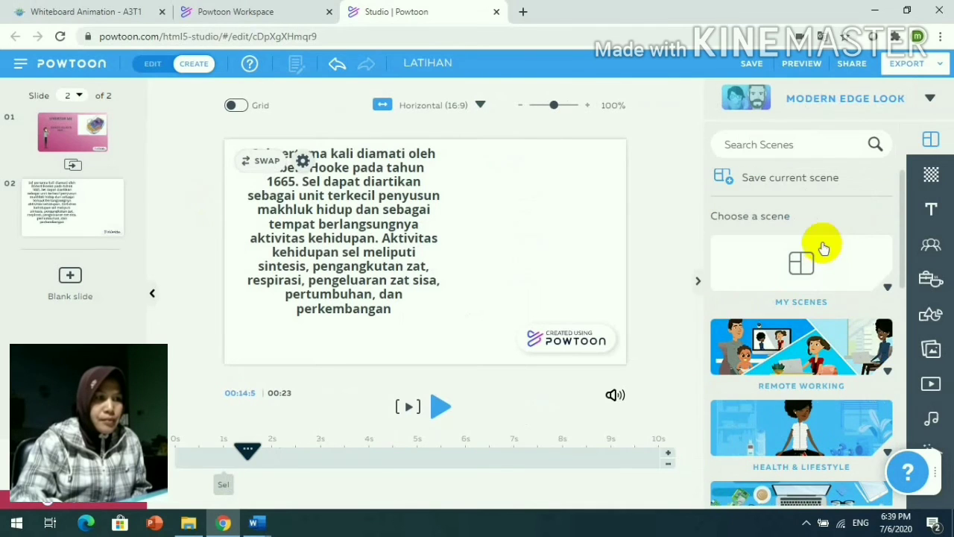
Step: Add the woman character from Work Life Icons - Free to slide 2 and place her just below the paragraph's lower right corner
left_click(930, 248)
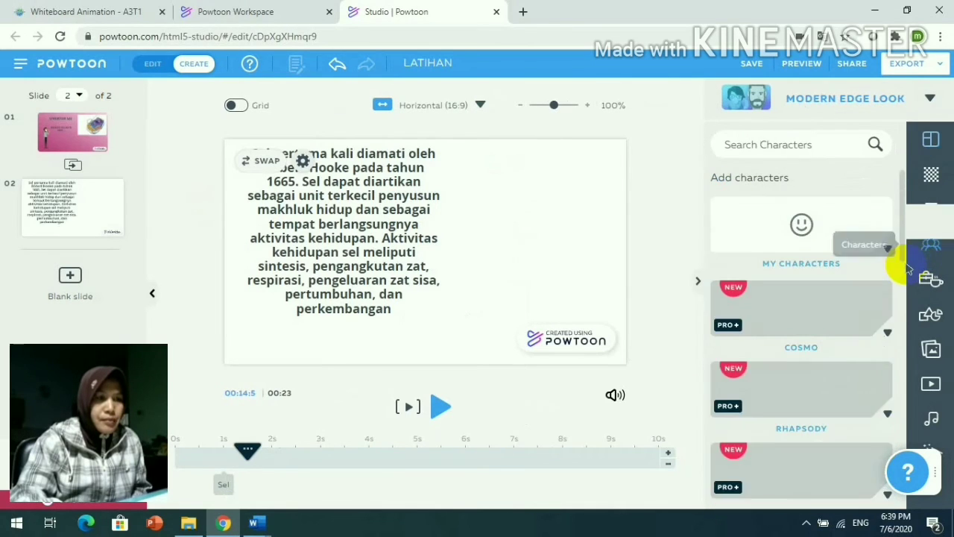
scroll(831, 296, "down", 2)
scroll(826, 298, "down", 7)
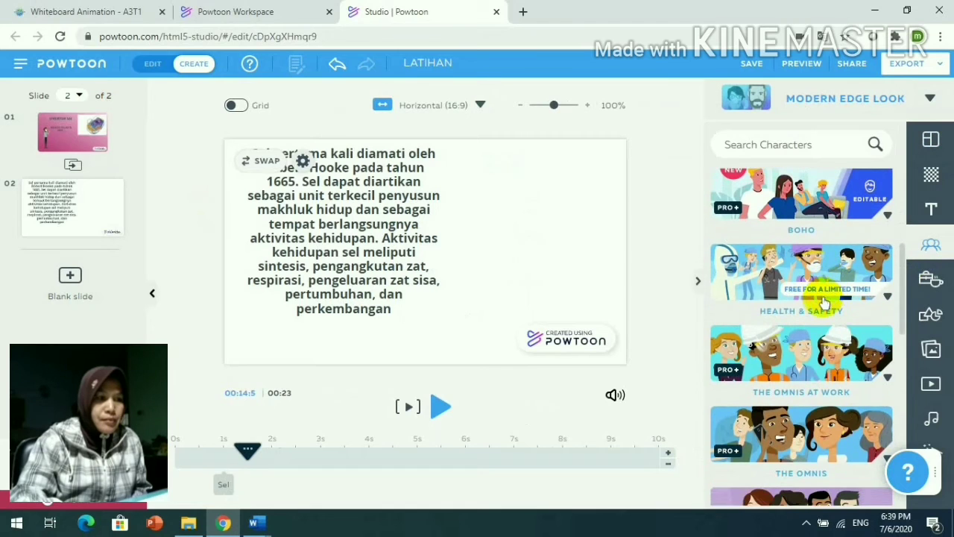
scroll(822, 300, "down", 3)
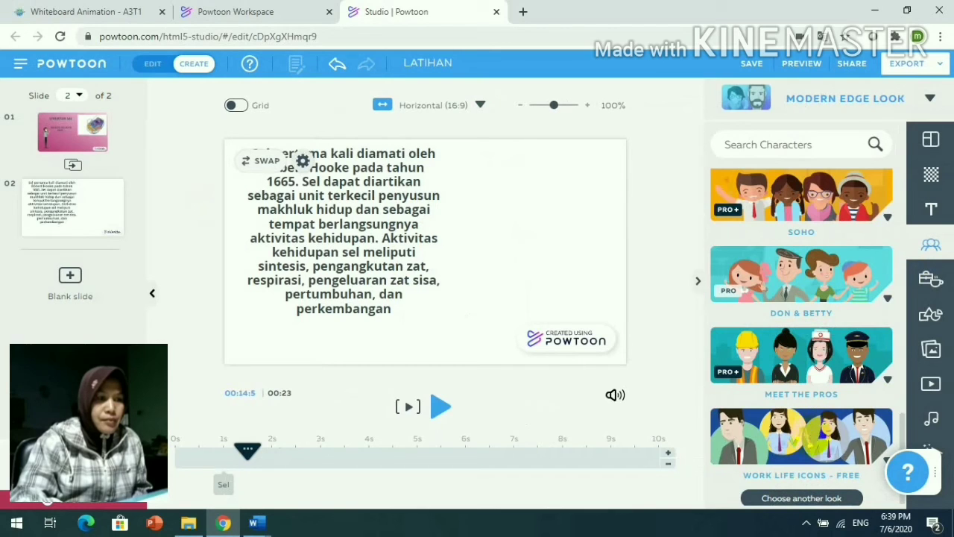
left_click(811, 440)
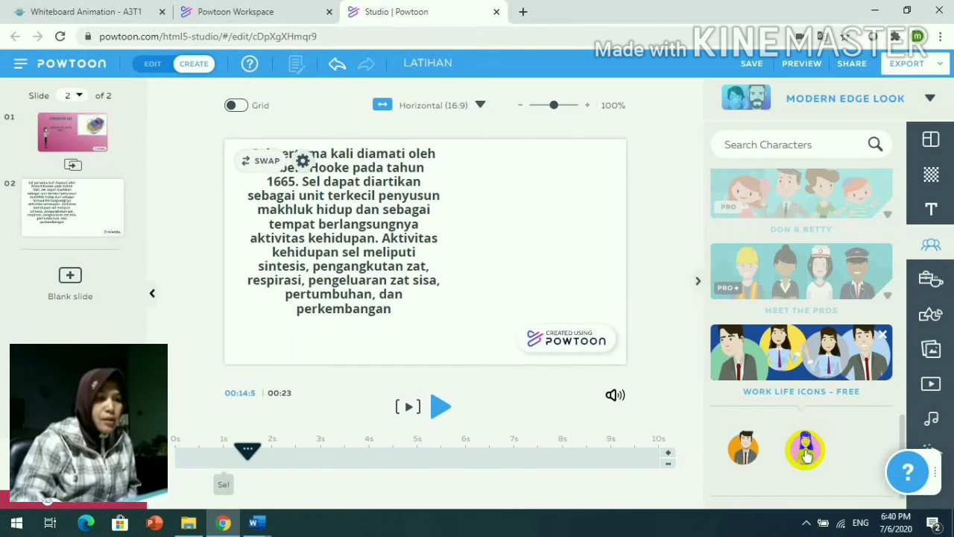
left_click(805, 456)
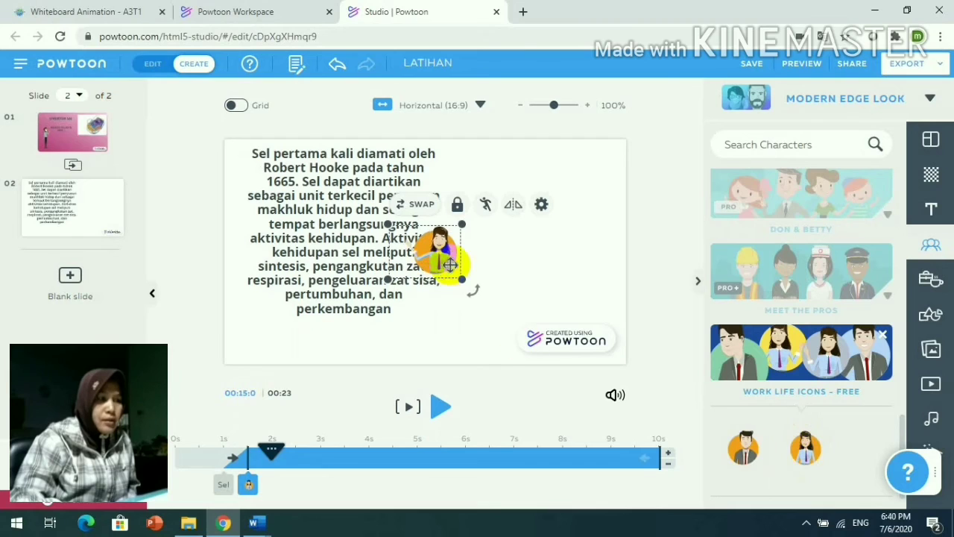
left_click_drag(439, 263, 476, 340)
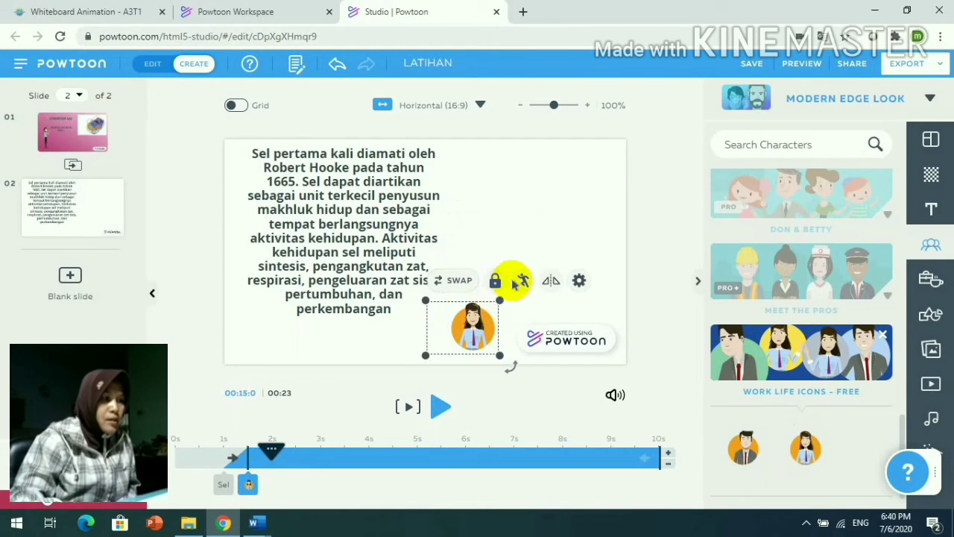
Step: Change the woman character's pose to the grey-background one listed after Typing, Sad and Angry
left_click(523, 280)
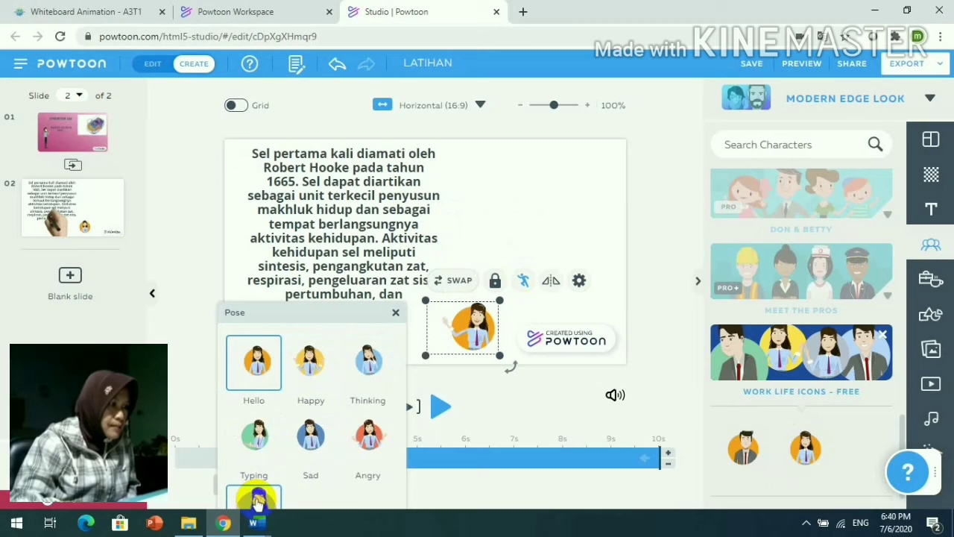
left_click(257, 498)
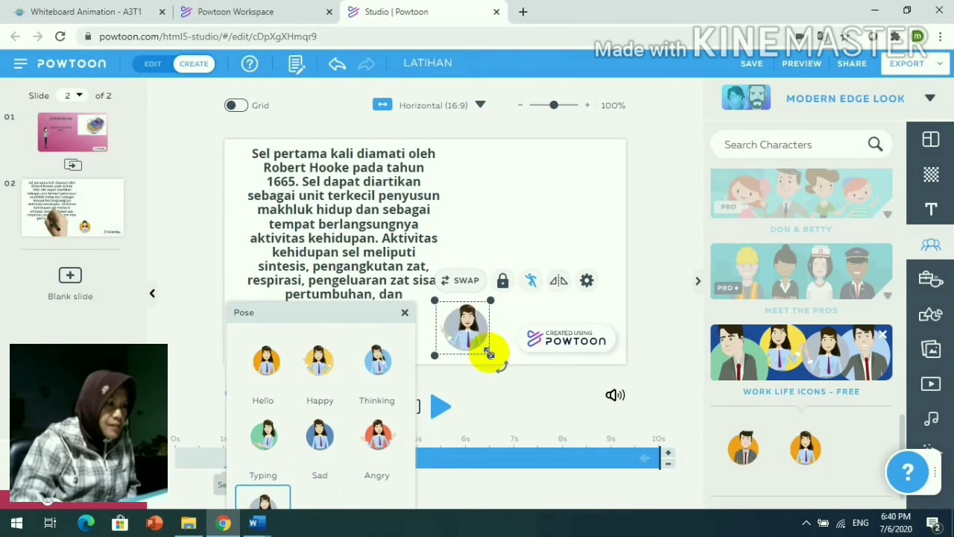
left_click(520, 311)
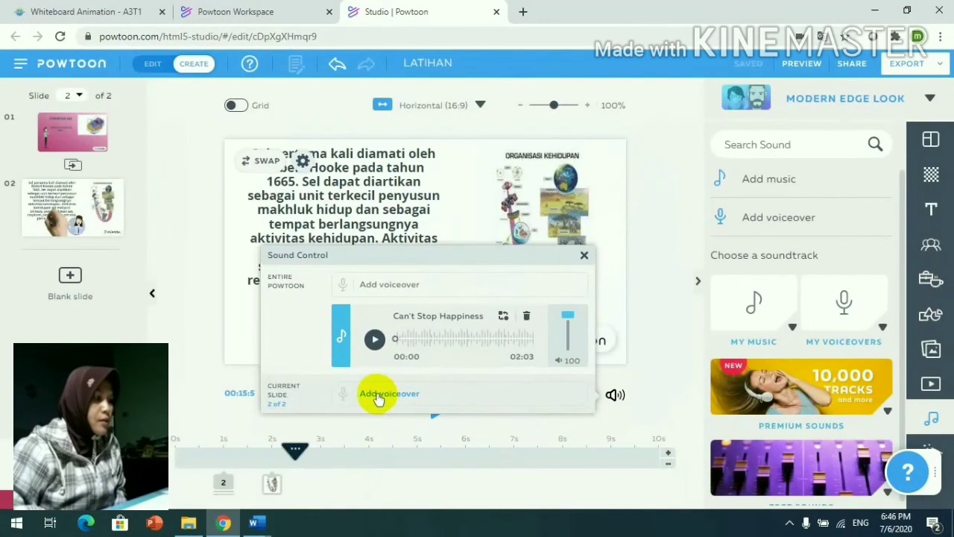
Step: Record a voiceover about 12 seconds long for slide 2 only and play the recording back
left_click(378, 395)
left_click(346, 231)
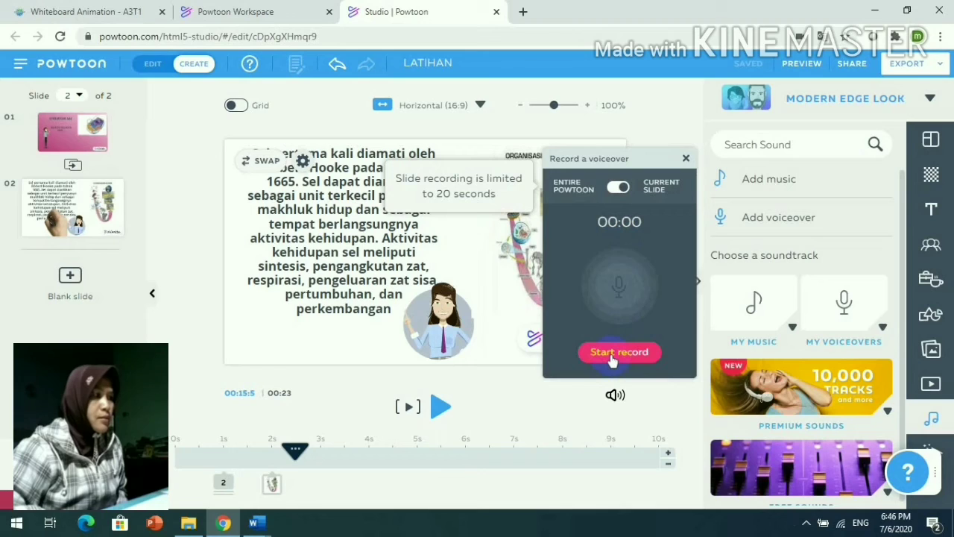
left_click(613, 358)
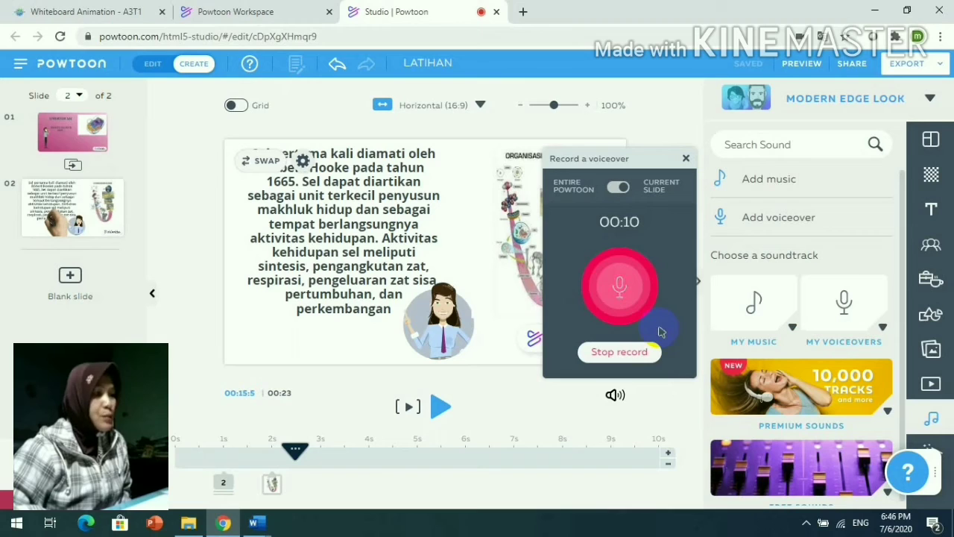
left_click(631, 355)
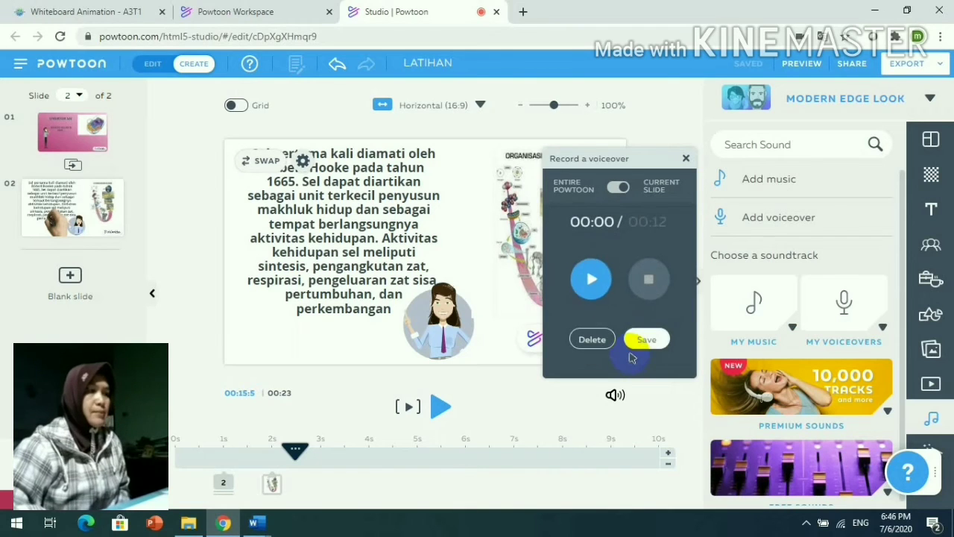
left_click(590, 278)
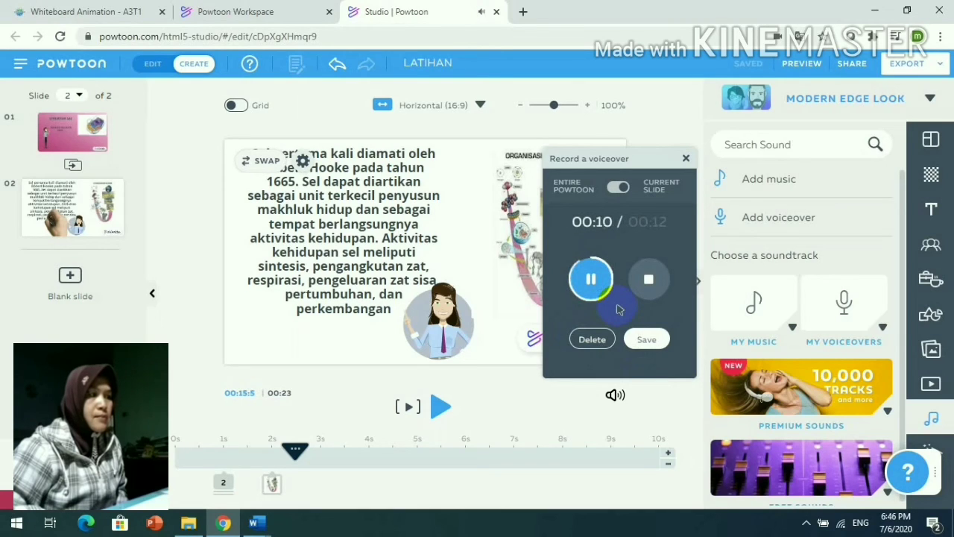
Step: Save the slide's voiceover recording under the name ARTI SEL
left_click(639, 342)
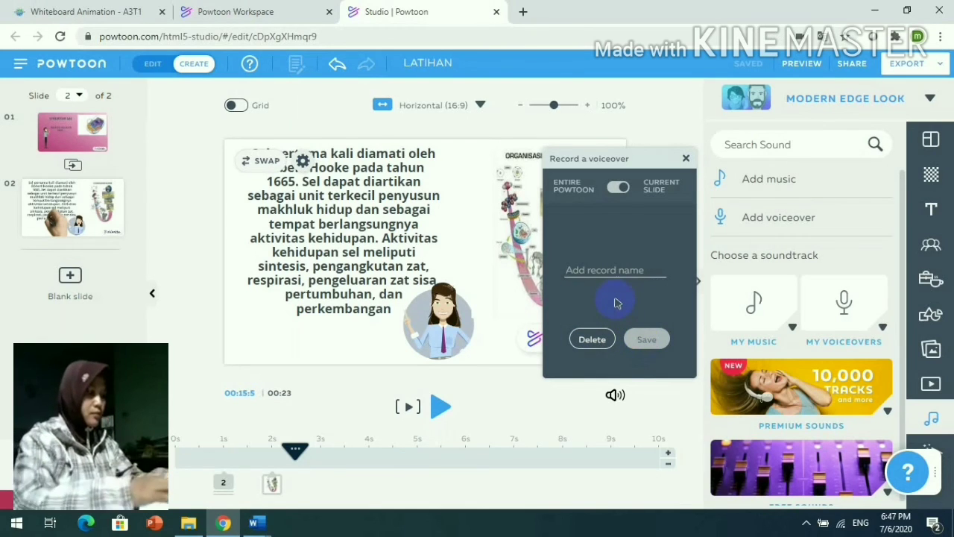
type("ARTI SEL")
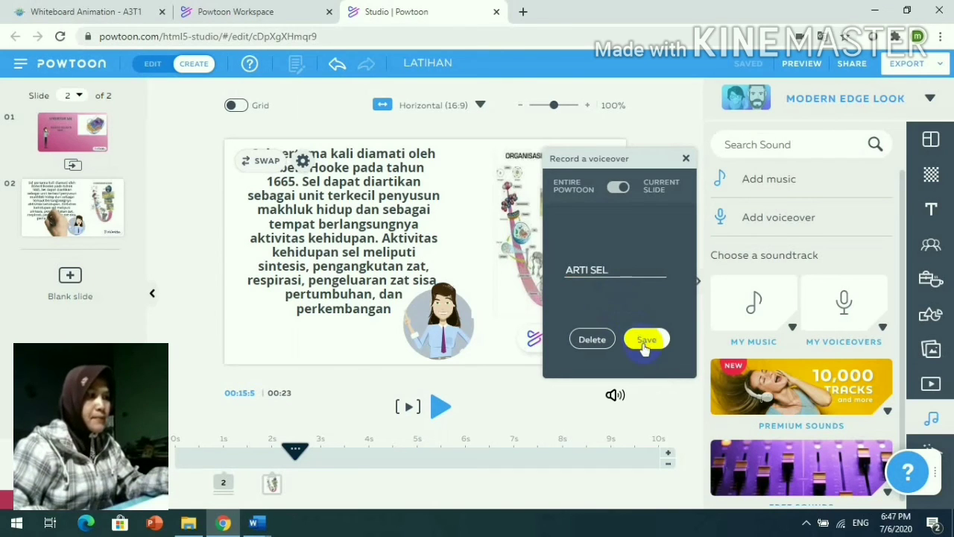
left_click(645, 344)
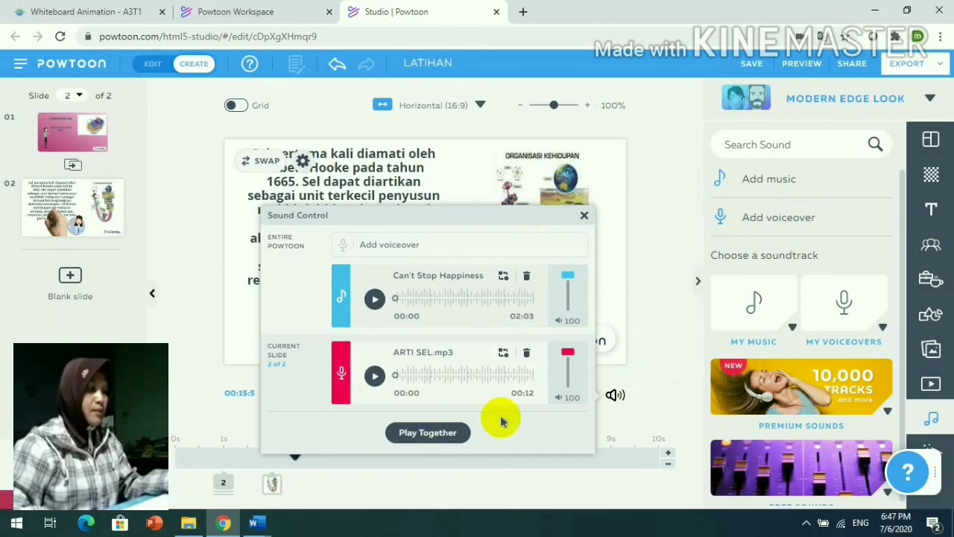
Step: Lower the Can't Stop Happiness music volume to 32 while testing it together with the voiceover, and preview slide 2
left_click(404, 436)
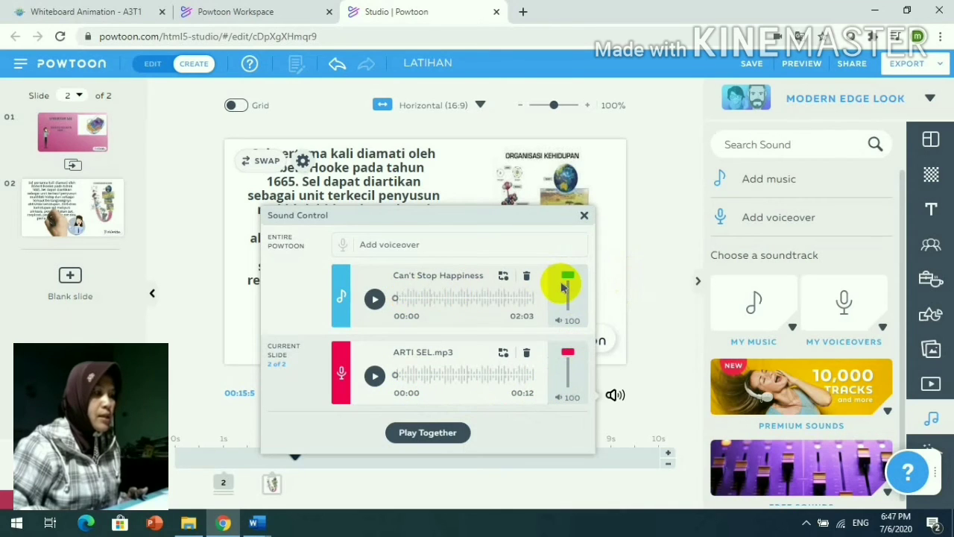
left_click_drag(568, 278, 568, 297)
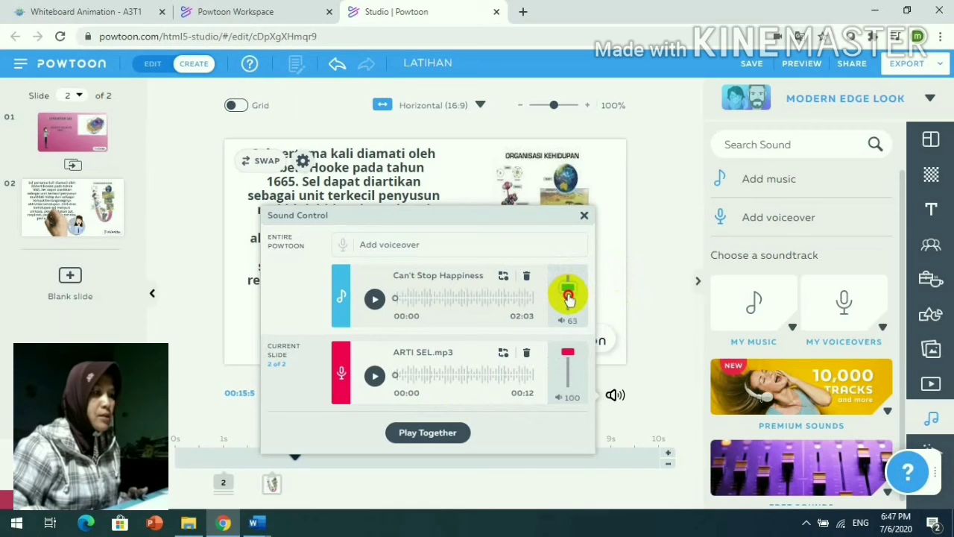
left_click(426, 432)
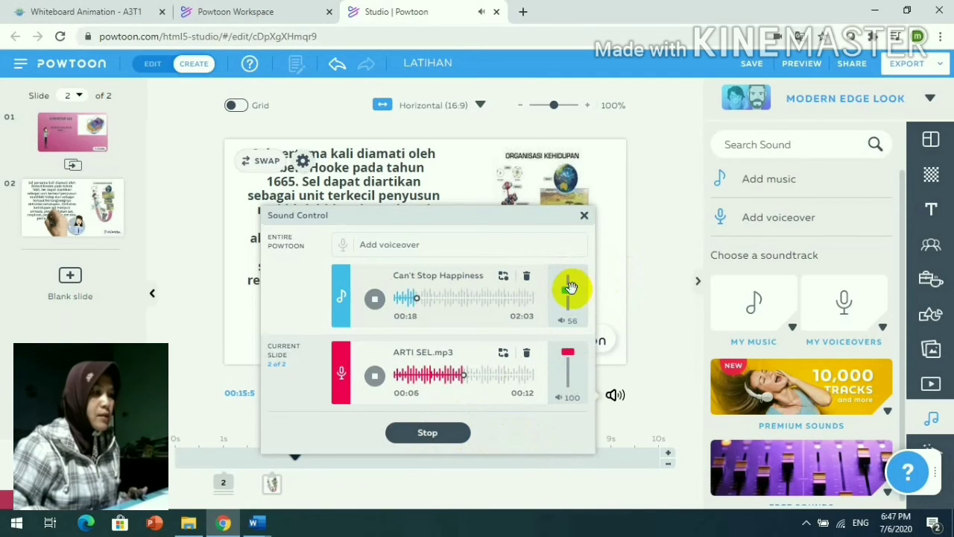
left_click_drag(566, 293, 568, 305)
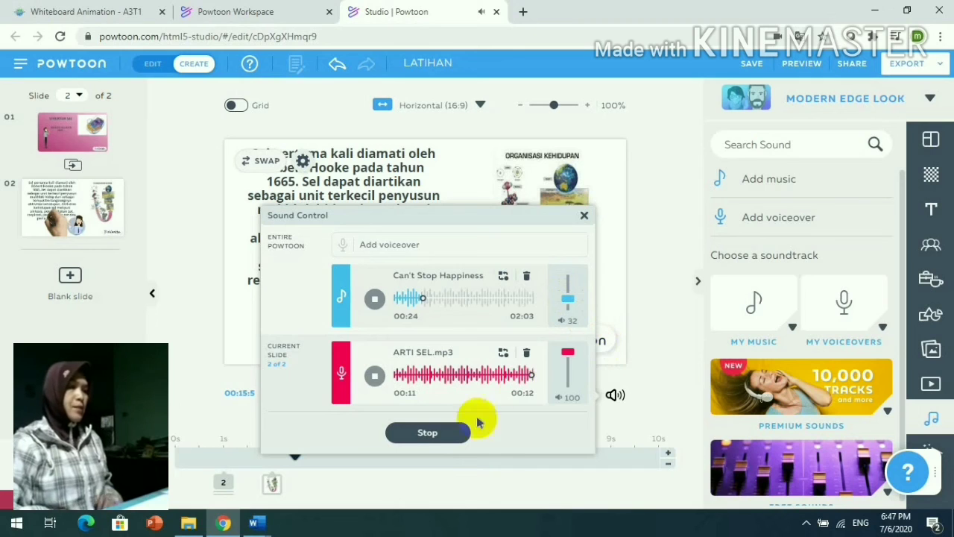
left_click(421, 433)
left_click(585, 214)
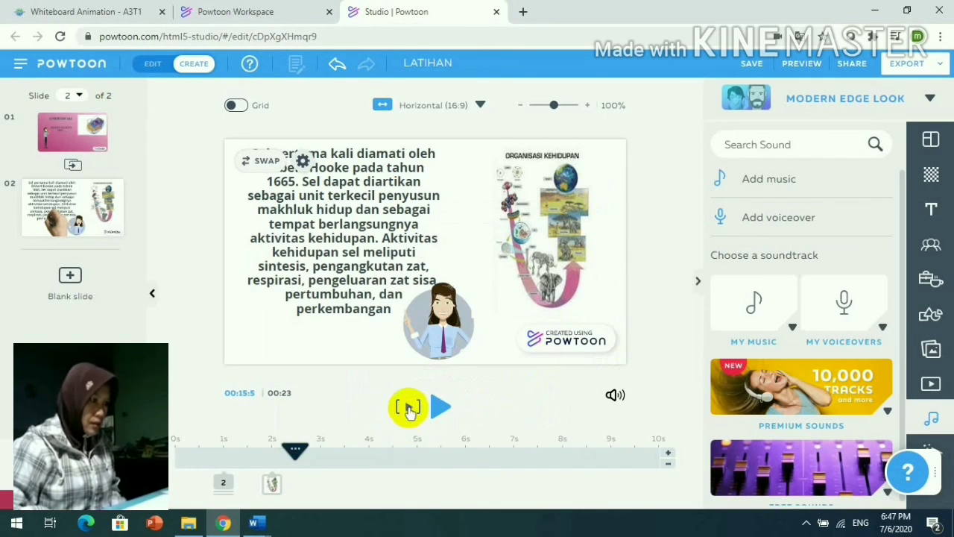
left_click(408, 407)
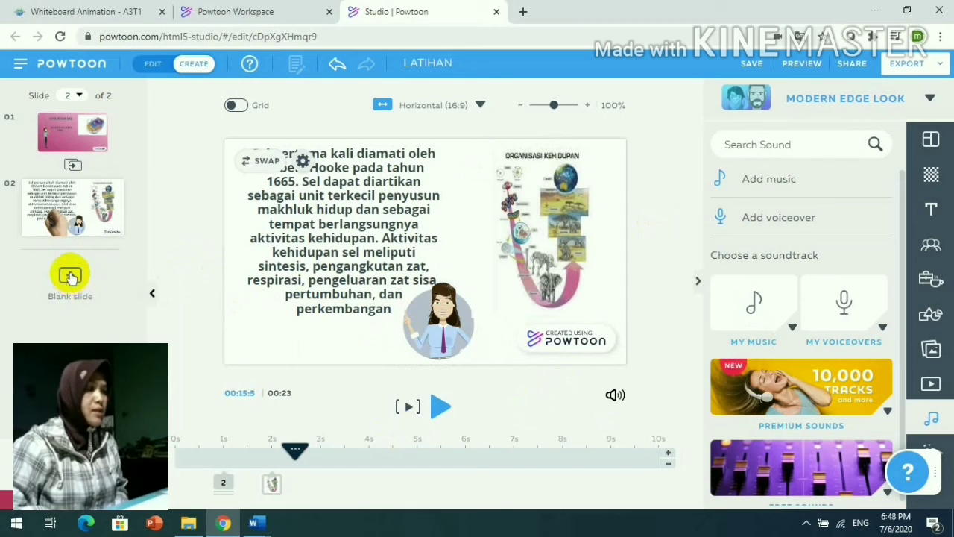
Step: Add a blank third slide after slide 2 and save the Powtoon
left_click(71, 280)
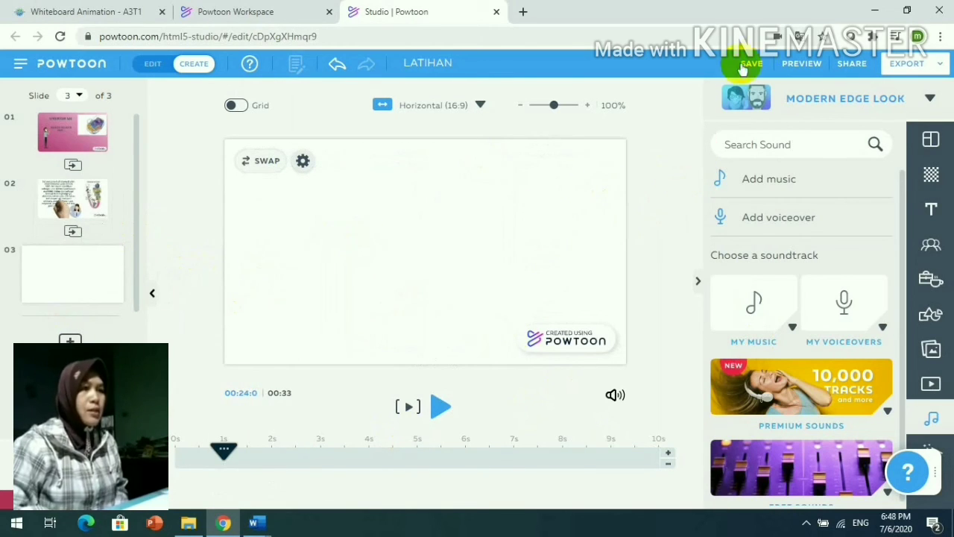
left_click(748, 67)
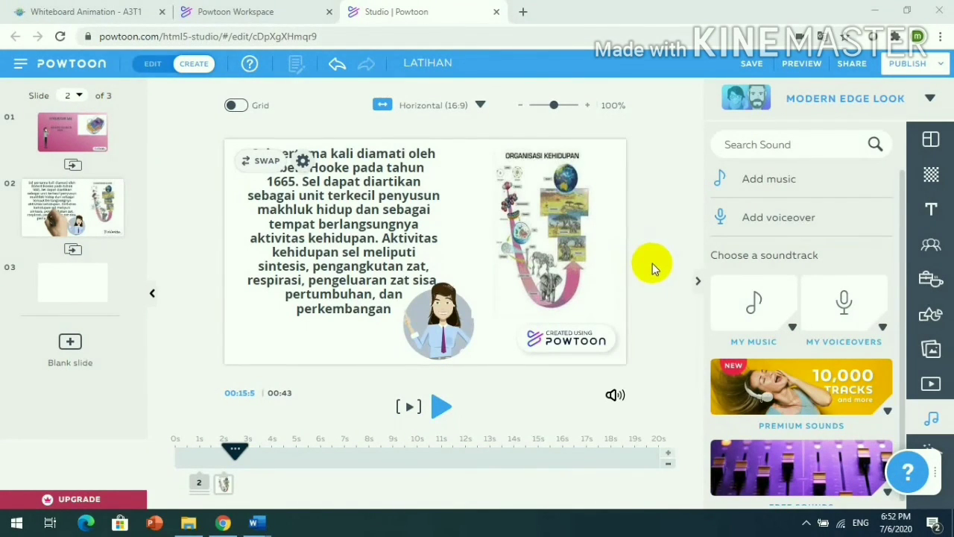
left_click(753, 67)
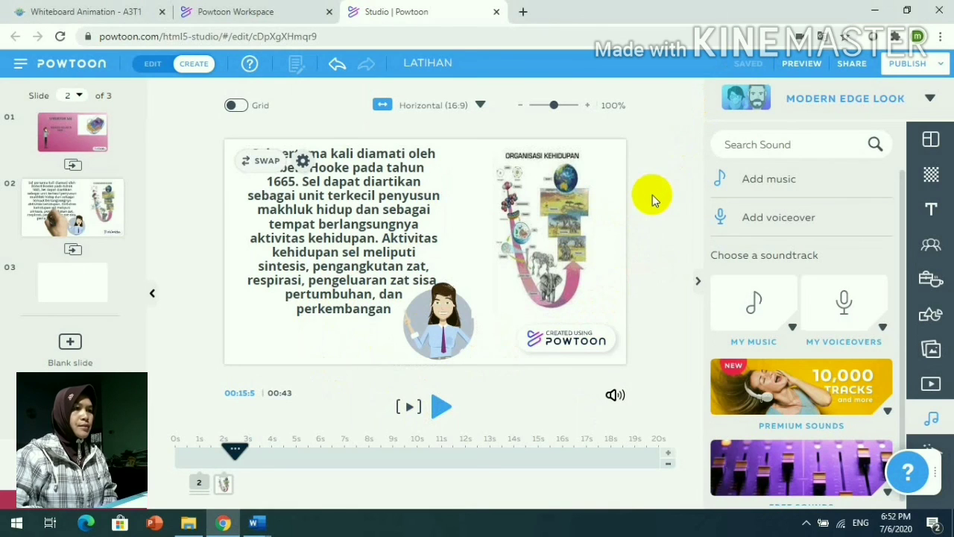
Step: Preview the whole Powtoon as a movie, look over its publish options, and return to the editor
left_click(800, 66)
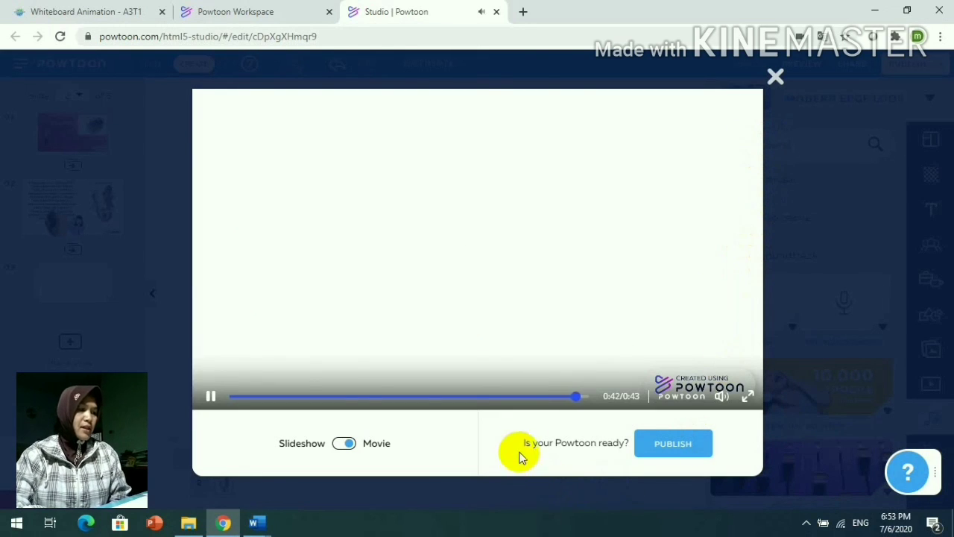
left_click(677, 450)
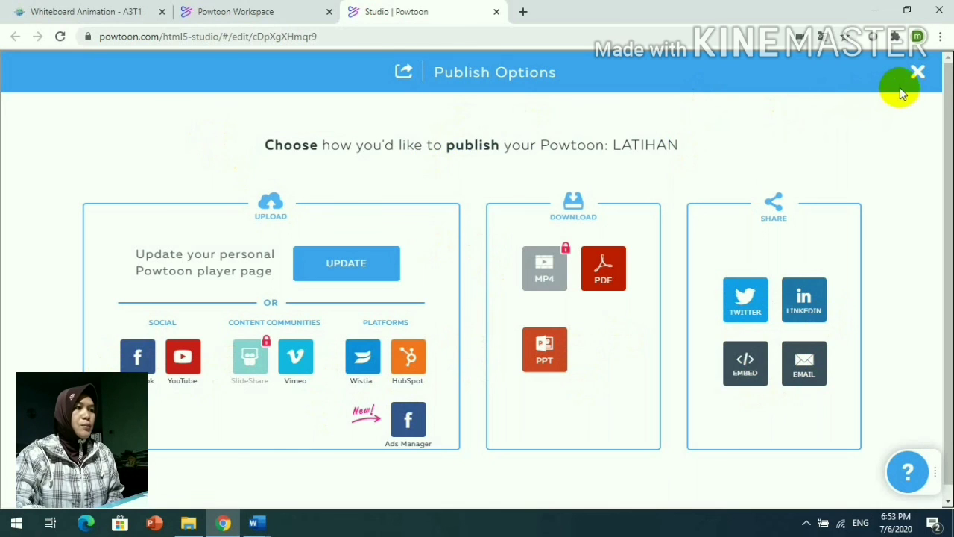
left_click(916, 72)
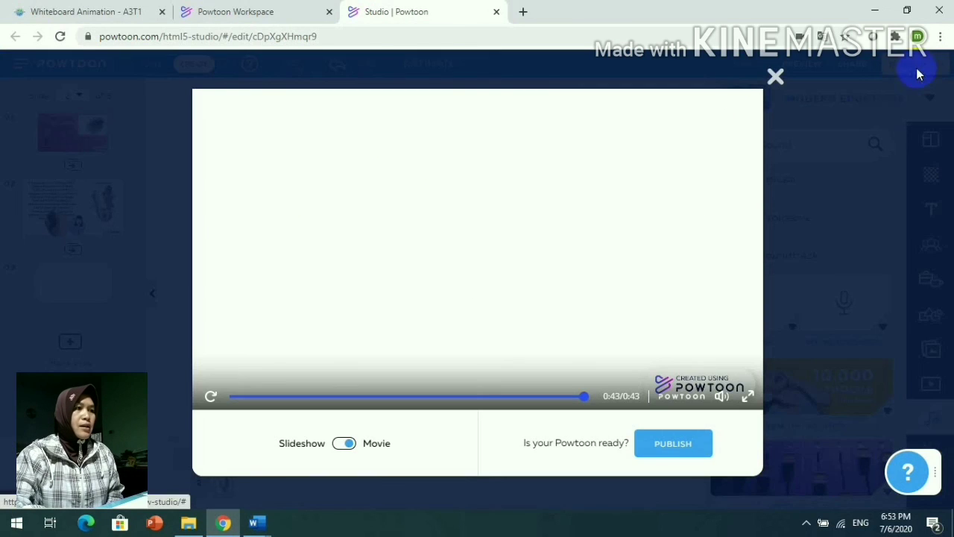
left_click(774, 78)
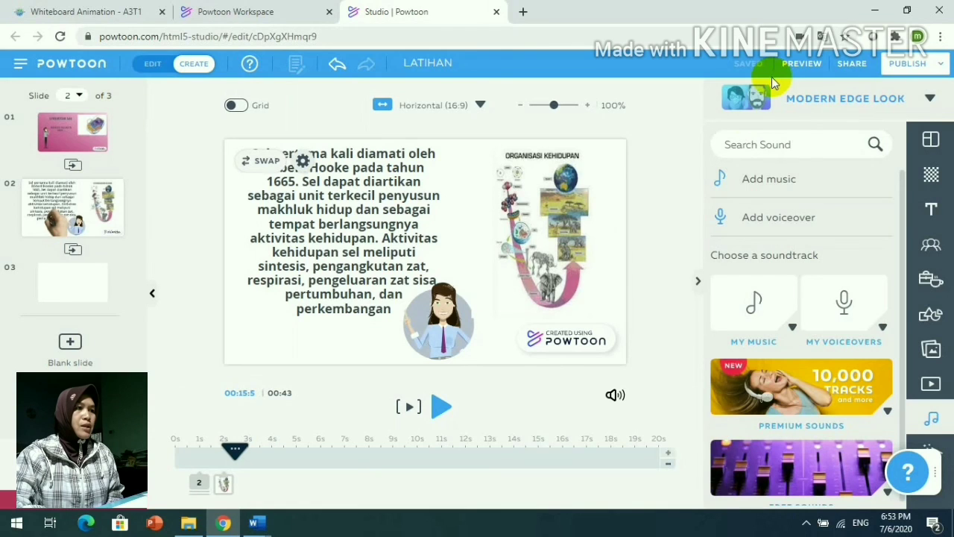
Step: Examine the Powtoon's share link and look through the full list of publishing and download destinations
left_click(852, 64)
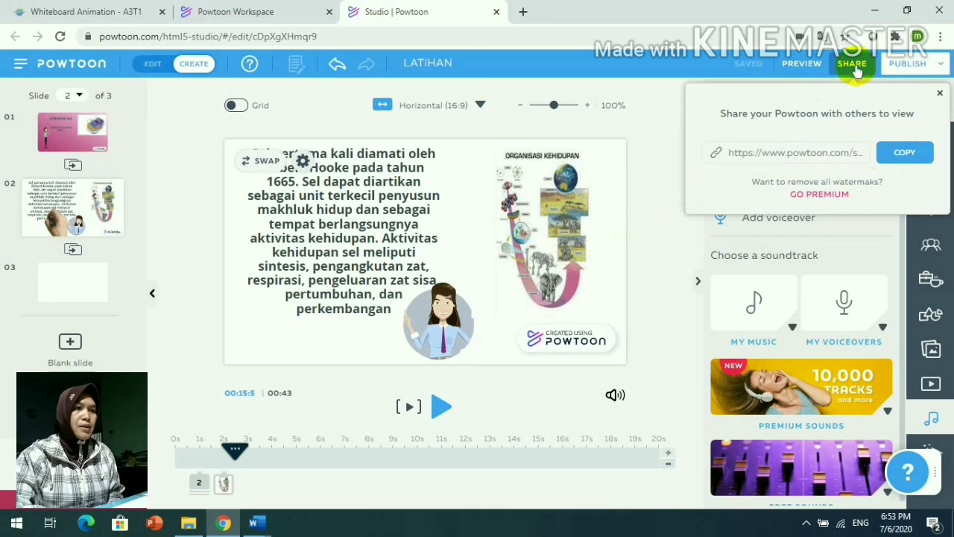
left_click(907, 65)
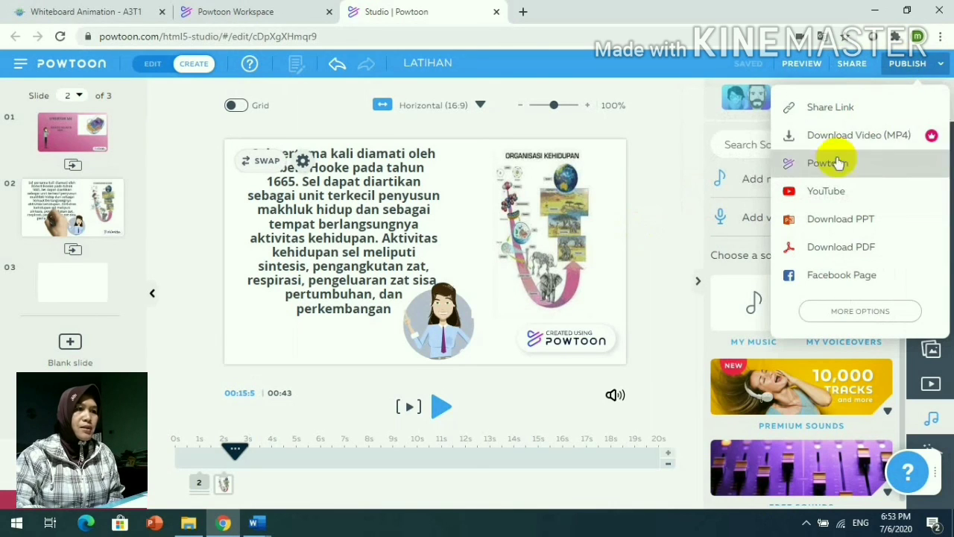
left_click(842, 309)
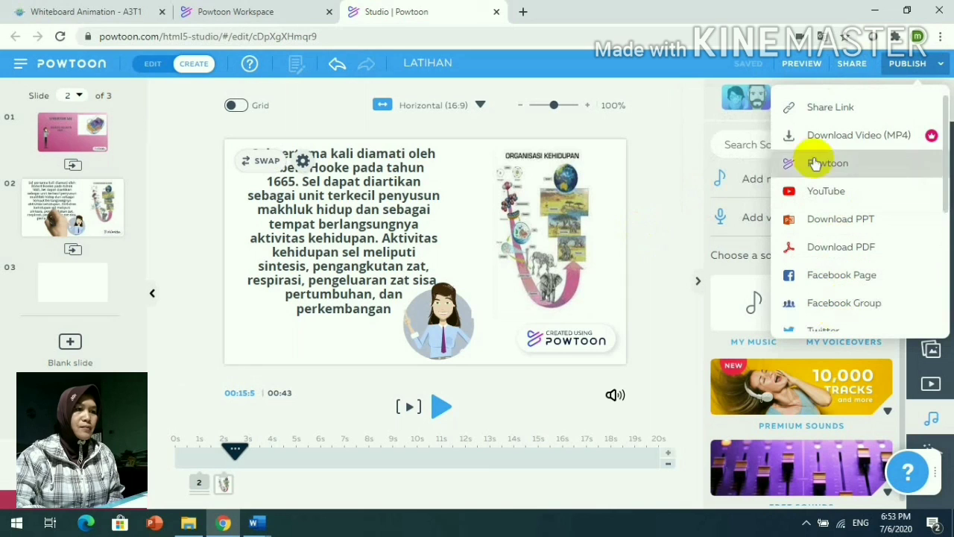
scroll(846, 179, "down", 3)
scroll(847, 181, "up", 3)
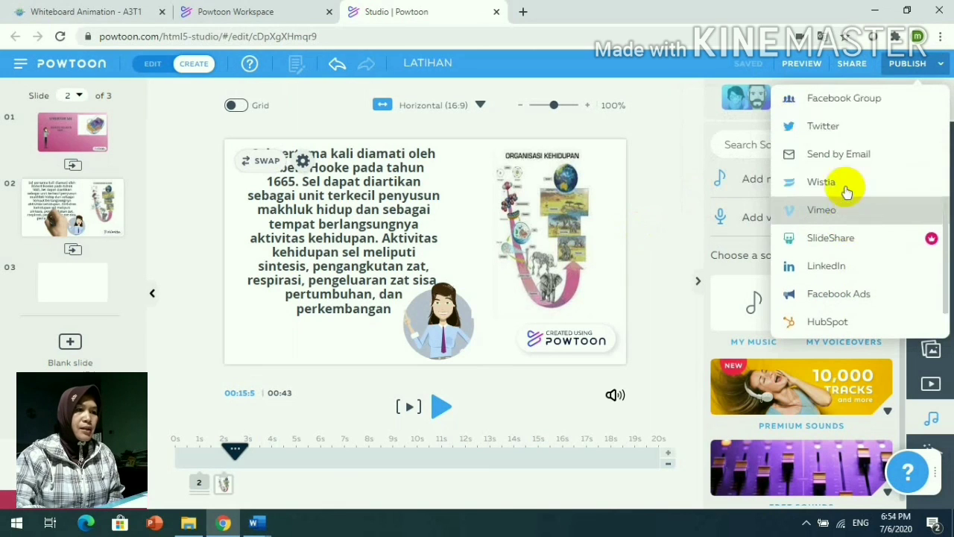